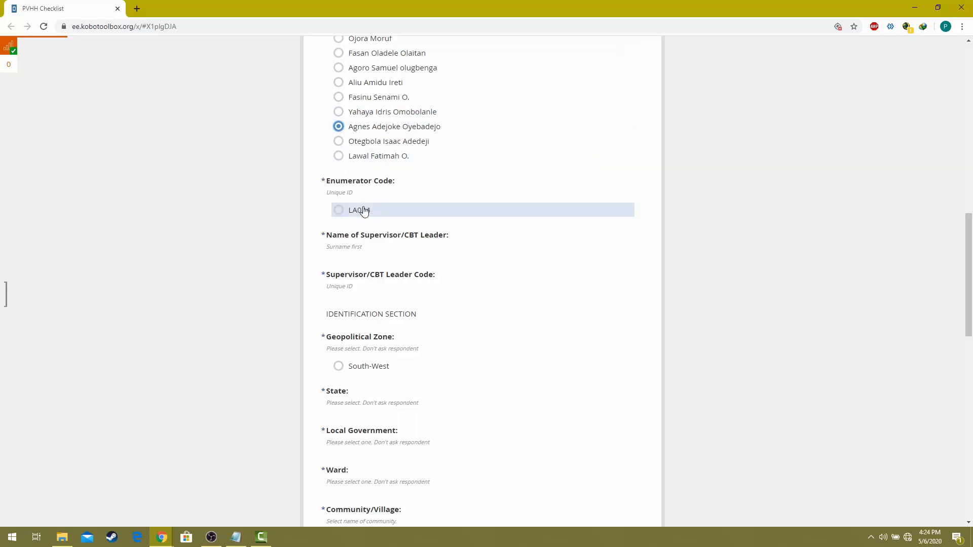
Examine the enumerator code, supervisor and identification questions of the PVHH Checklist form, down to the household number.
{"action": "scroll", "coordinate": [401, 218], "scroll_direction": "down", "scroll_amount": 2}
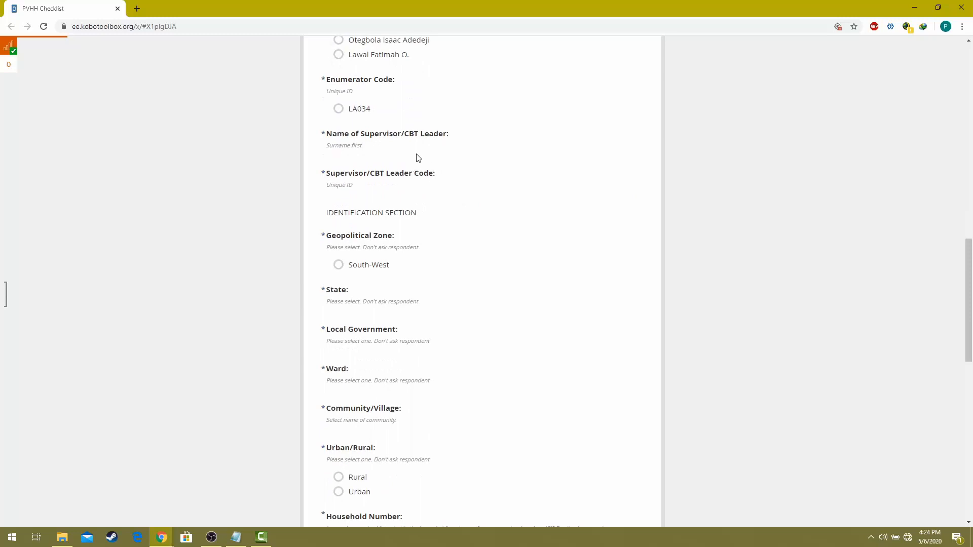
{"action": "double_click", "coordinate": [381, 134]}
{"action": "scroll", "coordinate": [455, 170], "scroll_direction": "down", "scroll_amount": 1}
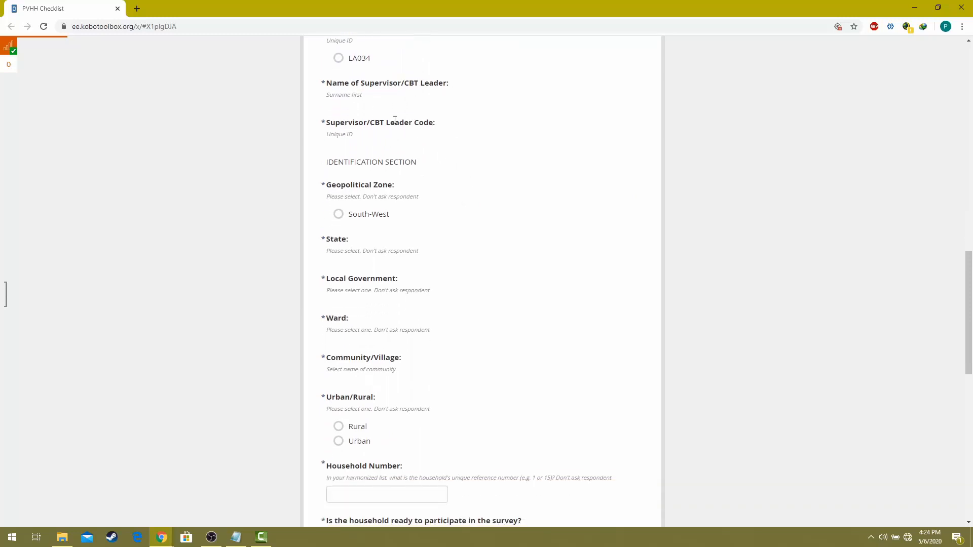
{"action": "double_click", "coordinate": [394, 122]}
{"action": "scroll", "coordinate": [390, 154], "scroll_direction": "down", "scroll_amount": 1}
{"action": "scroll", "coordinate": [436, 110], "scroll_direction": "up", "scroll_amount": 1}
{"action": "scroll", "coordinate": [495, 145], "scroll_direction": "up", "scroll_amount": 1}
{"action": "scroll", "coordinate": [429, 227], "scroll_direction": "down", "scroll_amount": 1}
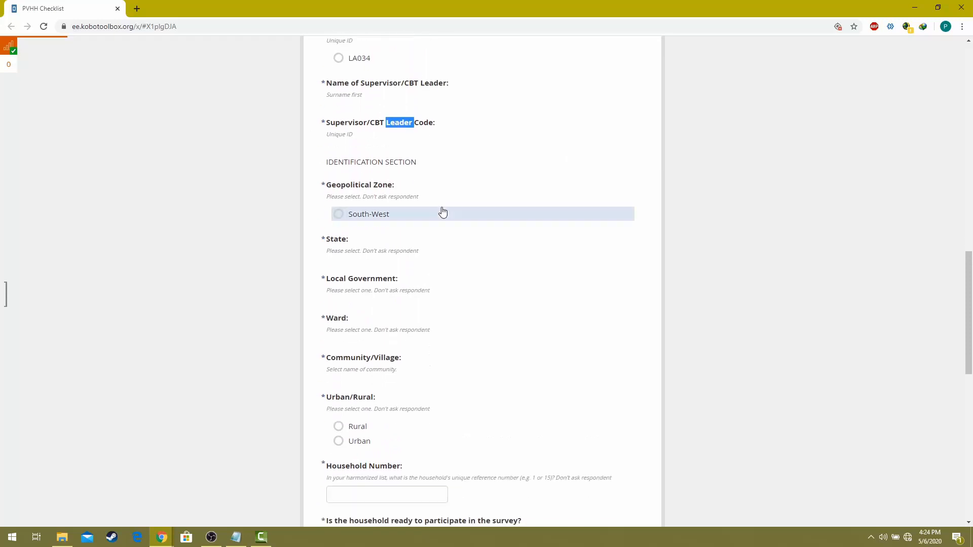
{"action": "scroll", "coordinate": [432, 217], "scroll_direction": "down", "scroll_amount": 1}
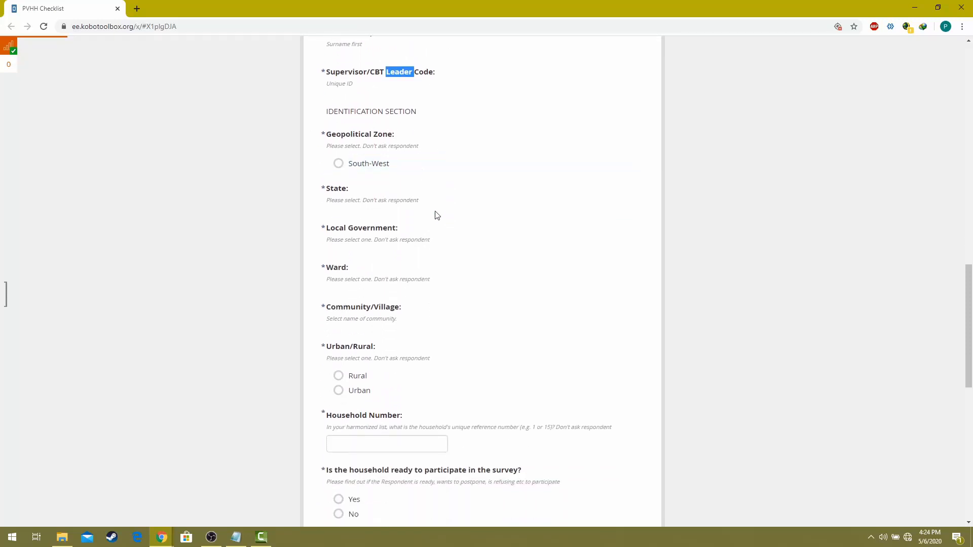
{"action": "left_click", "coordinate": [367, 201]}
{"action": "scroll", "coordinate": [374, 298], "scroll_direction": "down", "scroll_amount": 2}
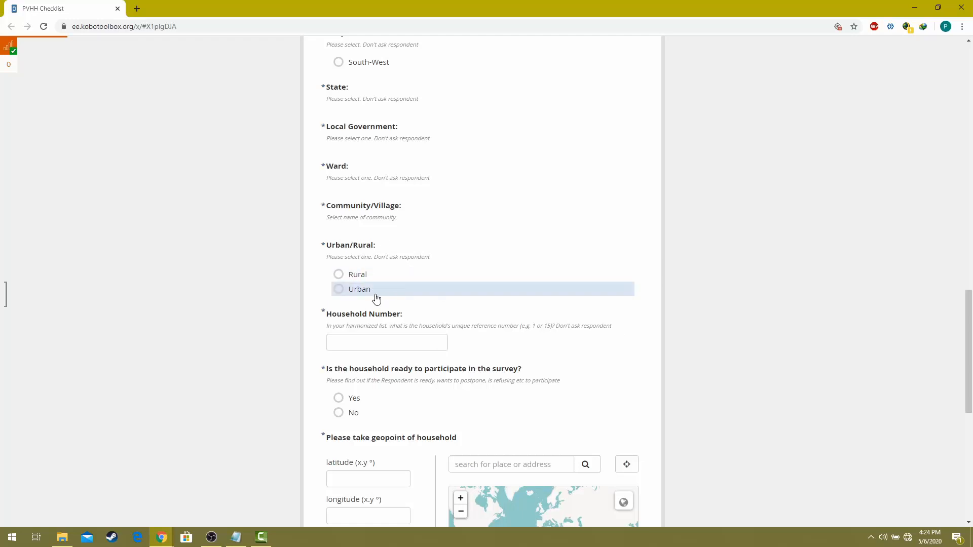
Review the checklist's opening questions from the enumerator names through the household number to the geopoint and survey outcome.
{"action": "scroll", "coordinate": [353, 152], "scroll_direction": "up", "scroll_amount": 11}
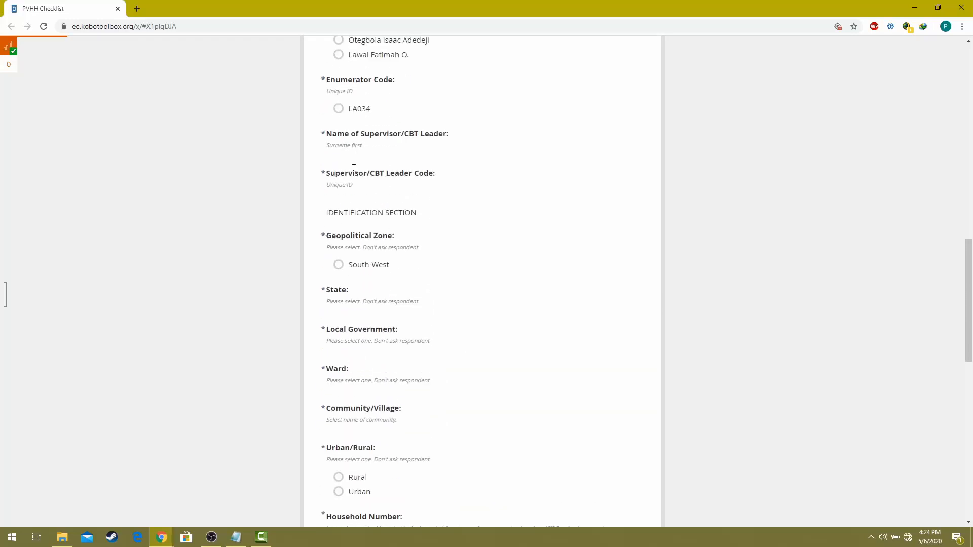
{"action": "scroll", "coordinate": [347, 228], "scroll_direction": "down", "scroll_amount": 5}
{"action": "scroll", "coordinate": [340, 268], "scroll_direction": "down", "scroll_amount": 10}
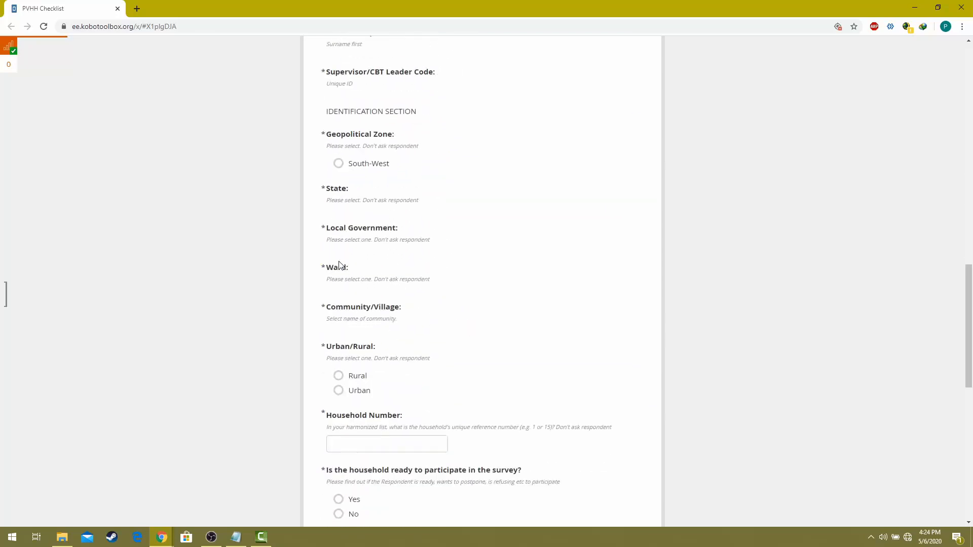
{"action": "scroll", "coordinate": [370, 158], "scroll_direction": "up", "scroll_amount": 2}
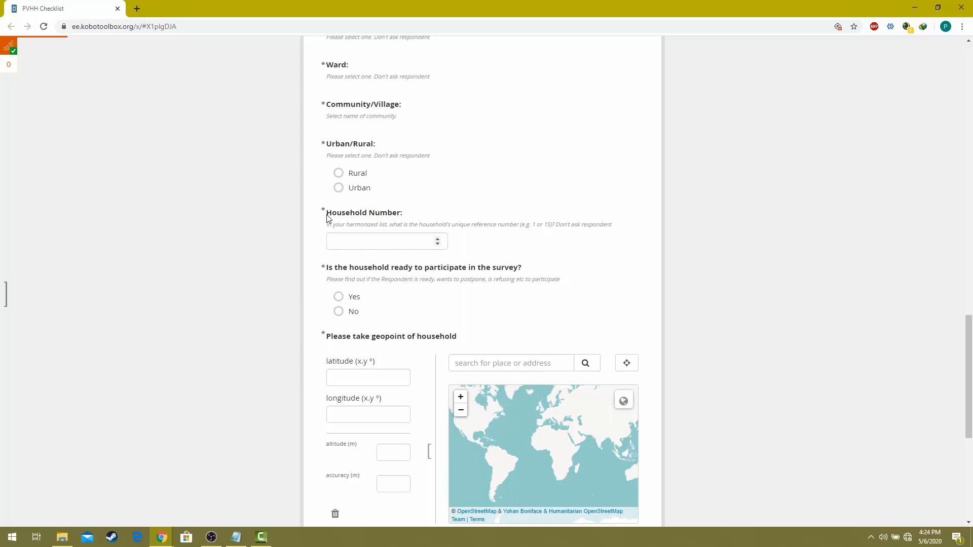
{"action": "left_click_drag", "start_coordinate": [327, 217], "coordinate": [401, 217]}
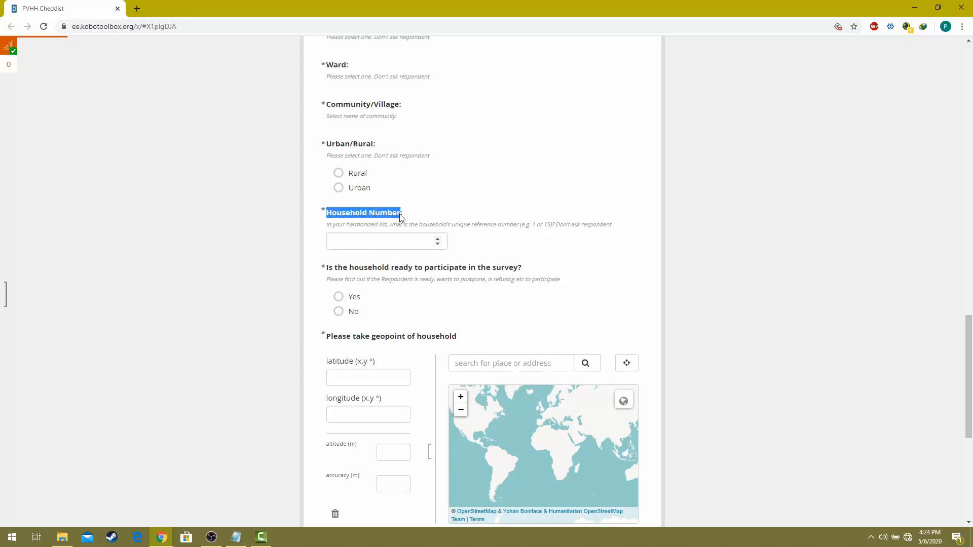
{"action": "scroll", "coordinate": [401, 223], "scroll_direction": "up", "scroll_amount": 3}
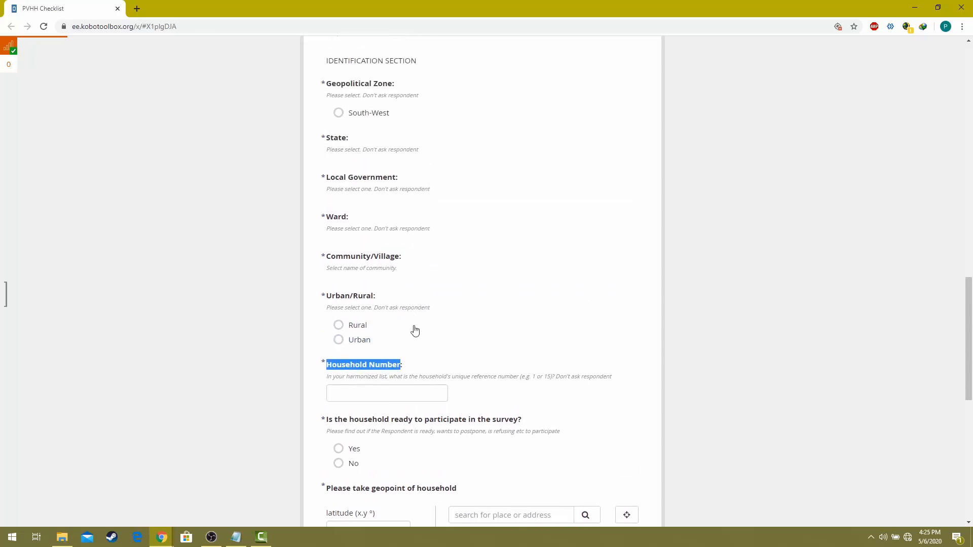
{"action": "scroll", "coordinate": [518, 350], "scroll_direction": "up", "scroll_amount": 6}
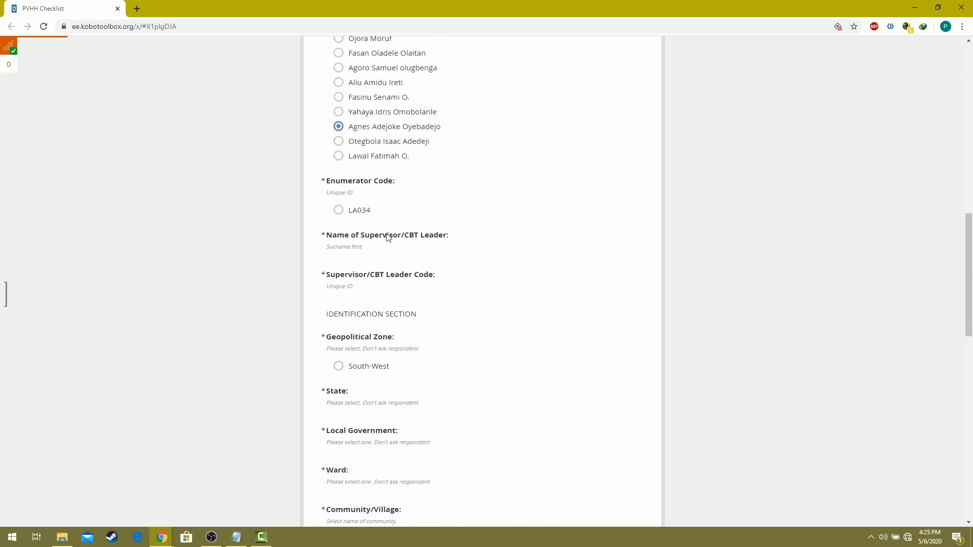
{"action": "scroll", "coordinate": [427, 411], "scroll_direction": "up", "scroll_amount": 15}
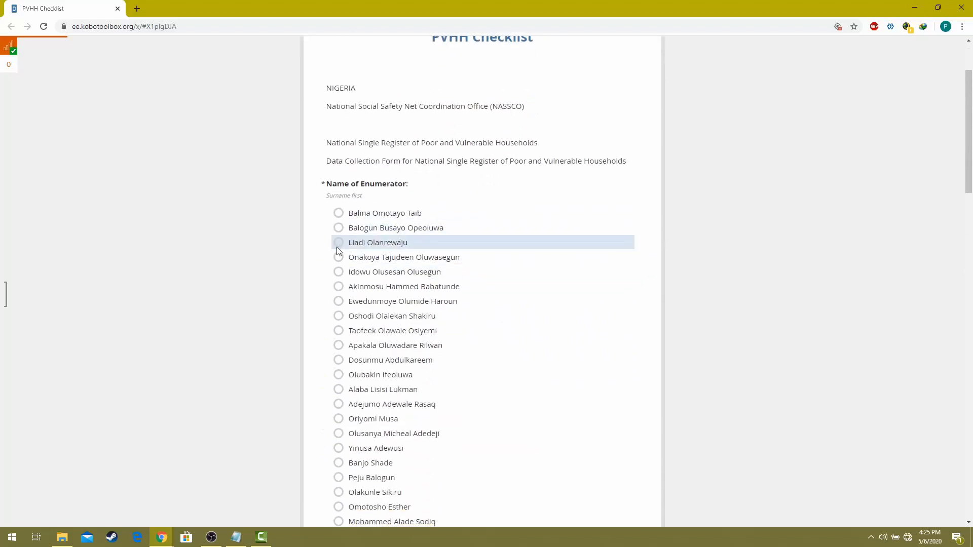
{"action": "scroll", "coordinate": [399, 244], "scroll_direction": "down", "scroll_amount": 9}
{"action": "scroll", "coordinate": [401, 236], "scroll_direction": "down", "scroll_amount": 11}
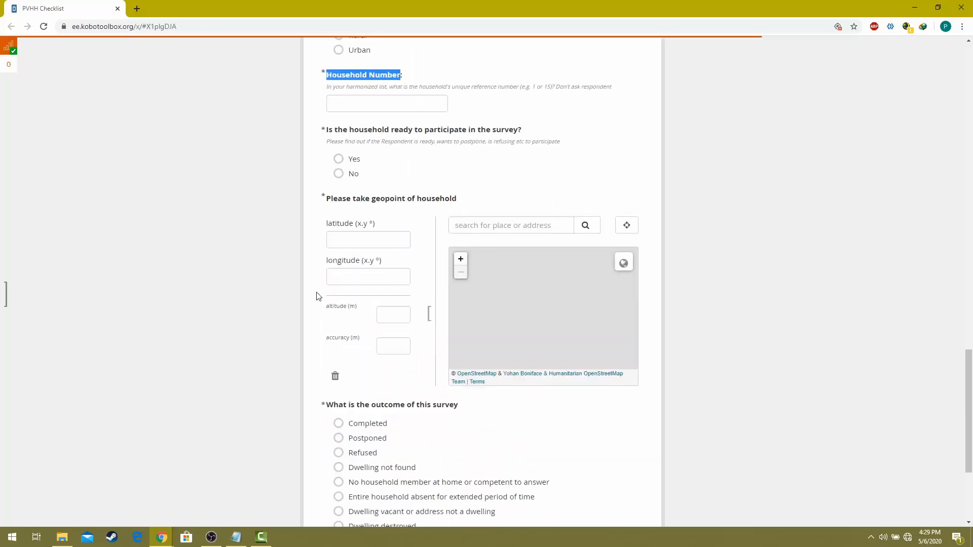
Switch to NASSCO MIS and open a new survey for creation in the NASSCO module.
{"action": "key", "text": "alt+Tab"}
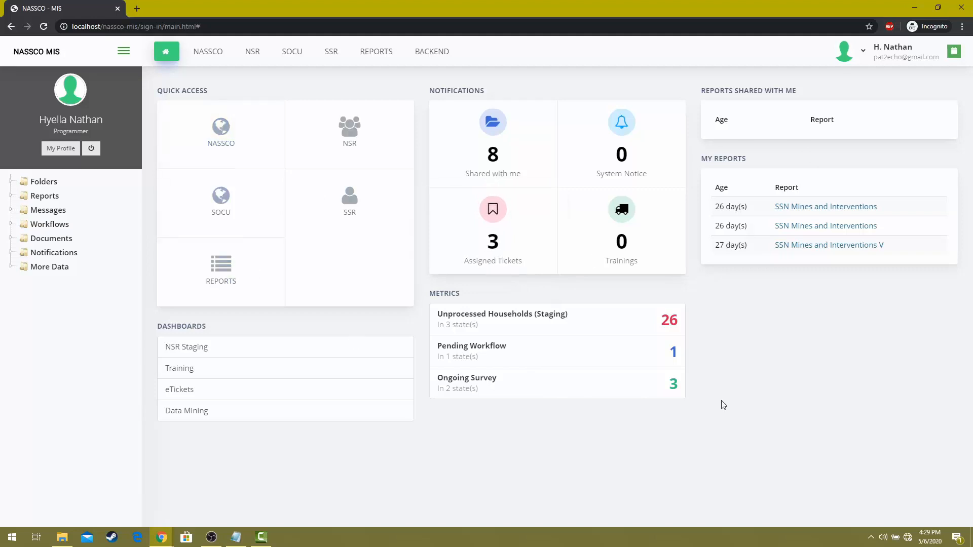
{"action": "left_click", "coordinate": [209, 52]}
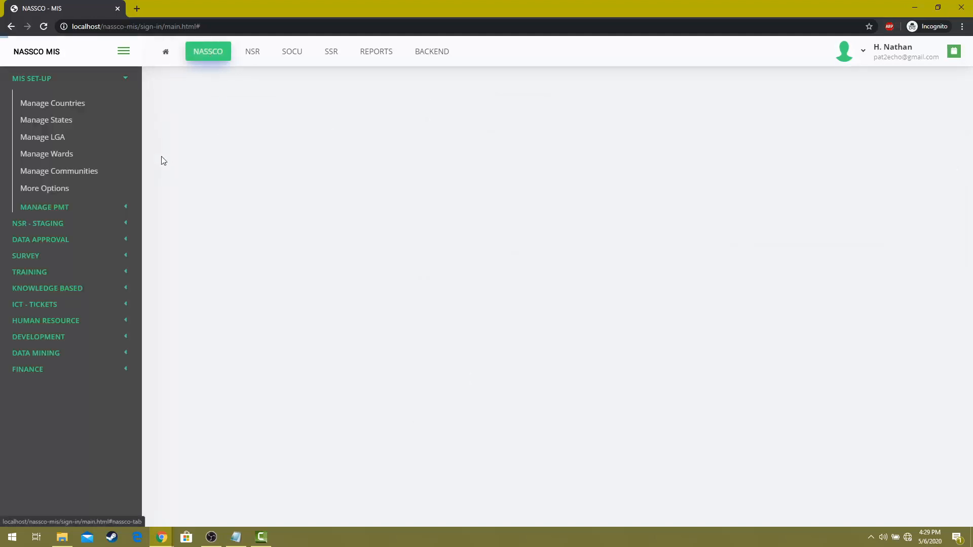
{"action": "left_click", "coordinate": [31, 256]}
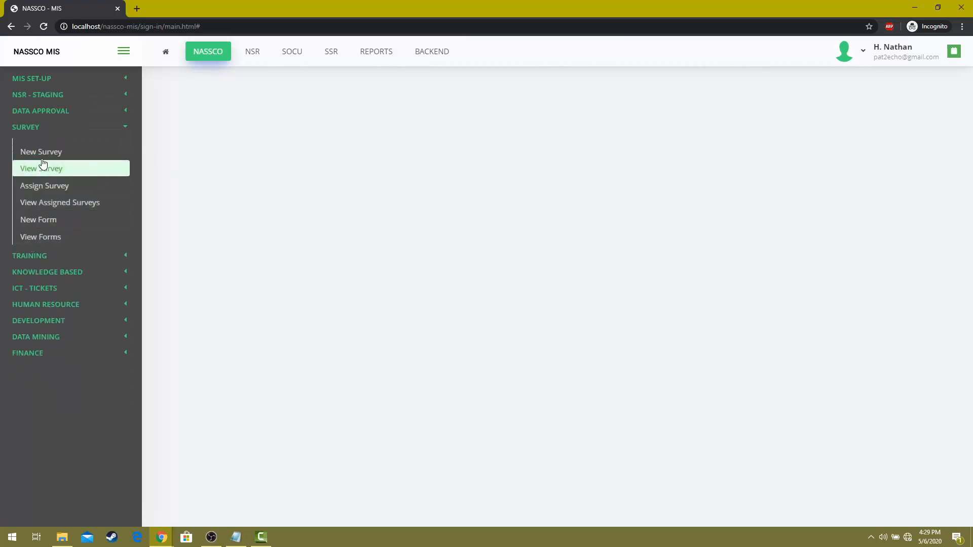
{"action": "left_click", "coordinate": [43, 154]}
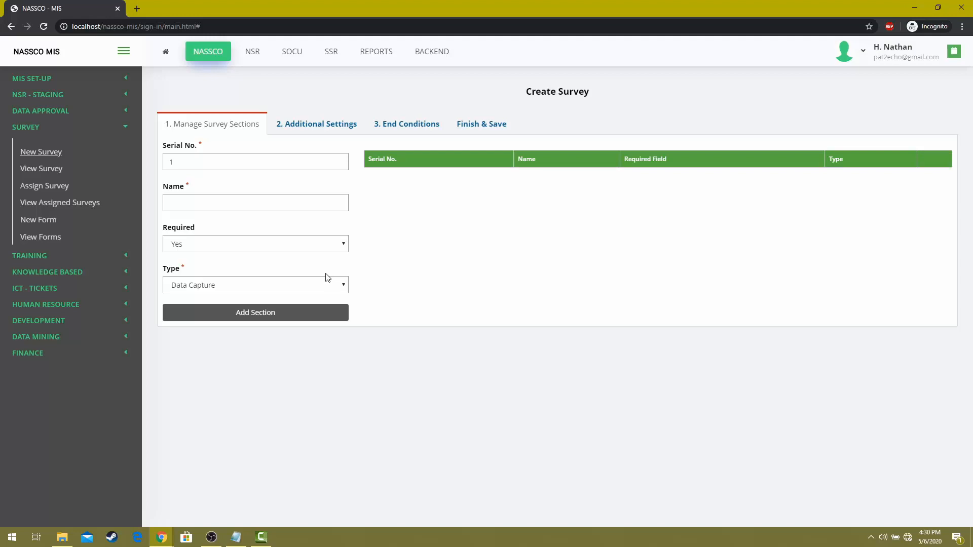
Switch back to the PVHH Checklist form and answer Yes to the household being ready to participate in the survey.
{"action": "key", "text": "alt+Tab"}
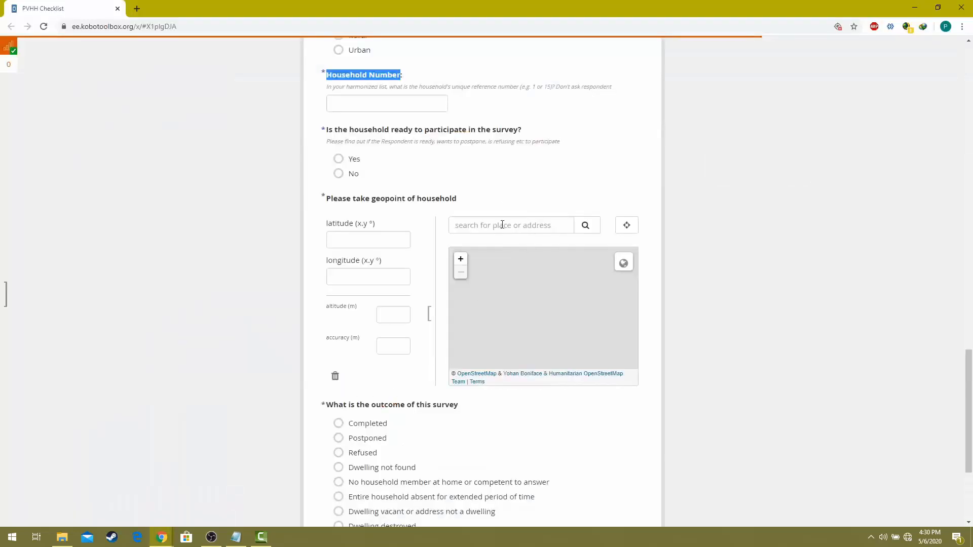
{"action": "scroll", "coordinate": [436, 147], "scroll_direction": "up", "scroll_amount": 1}
{"action": "left_click", "coordinate": [438, 155]}
{"action": "scroll", "coordinate": [442, 124], "scroll_direction": "up", "scroll_amount": 1}
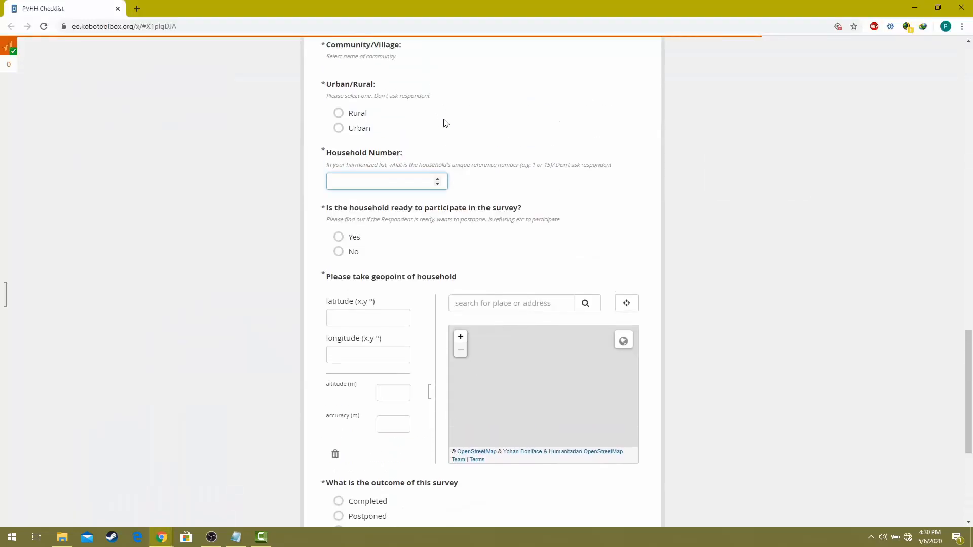
{"action": "left_click_drag", "start_coordinate": [333, 181], "coordinate": [424, 178]}
{"action": "left_click", "coordinate": [426, 178]}
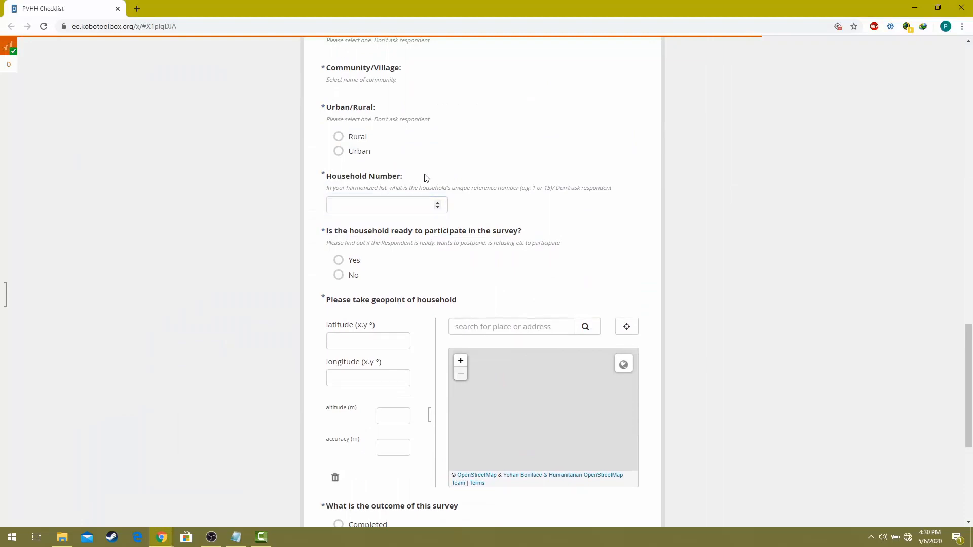
{"action": "scroll", "coordinate": [416, 182], "scroll_direction": "down", "scroll_amount": 1}
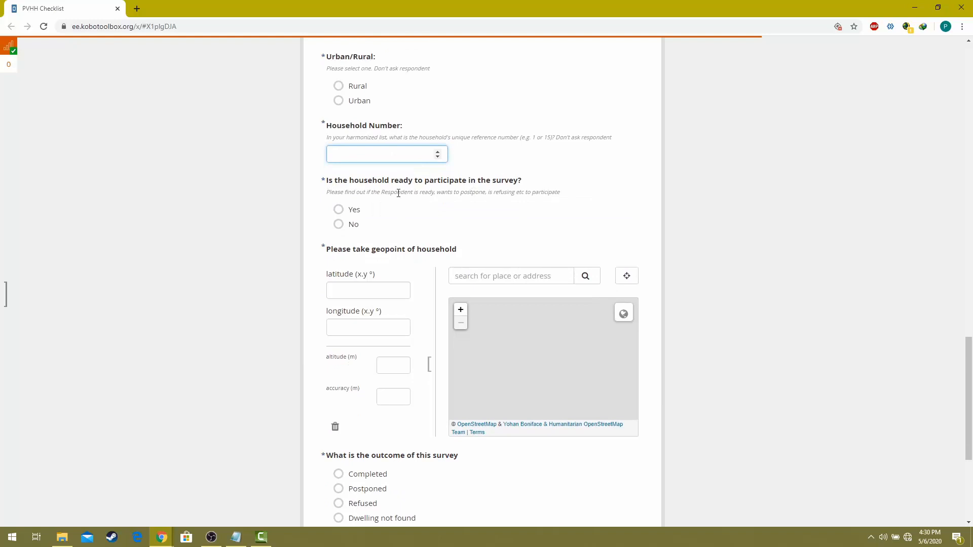
{"action": "left_click", "coordinate": [354, 215]}
{"action": "scroll", "coordinate": [459, 231], "scroll_direction": "down", "scroll_amount": 1}
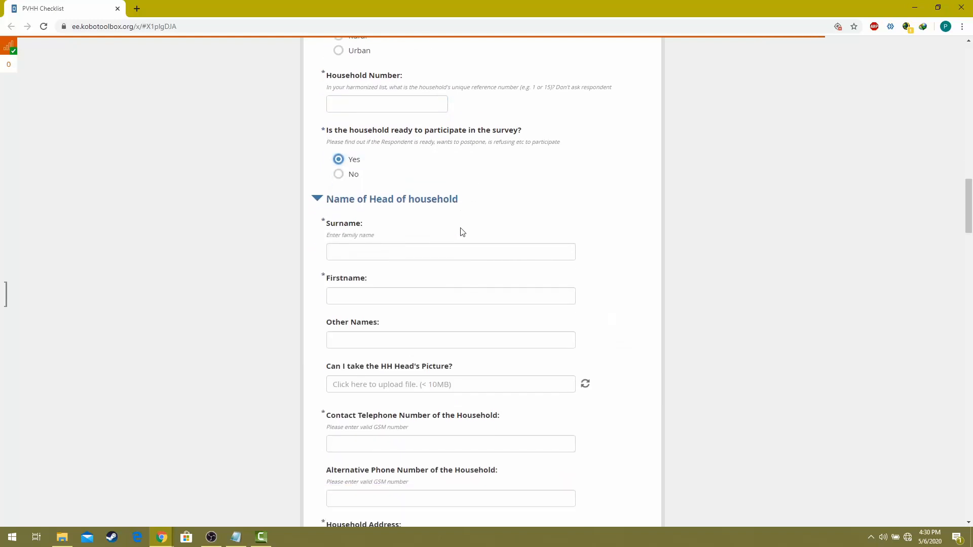
Review the questions that precede the head of household section, from the enumerator details to survey participation.
{"action": "scroll", "coordinate": [376, 142], "scroll_direction": "up", "scroll_amount": 1}
{"action": "scroll", "coordinate": [421, 195], "scroll_direction": "up", "scroll_amount": 8}
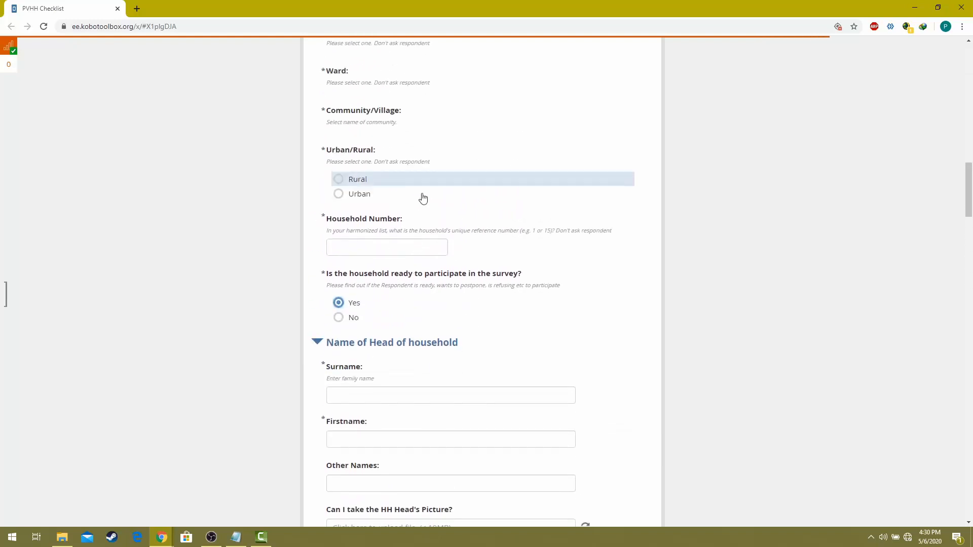
{"action": "scroll", "coordinate": [441, 231], "scroll_direction": "down", "scroll_amount": 5}
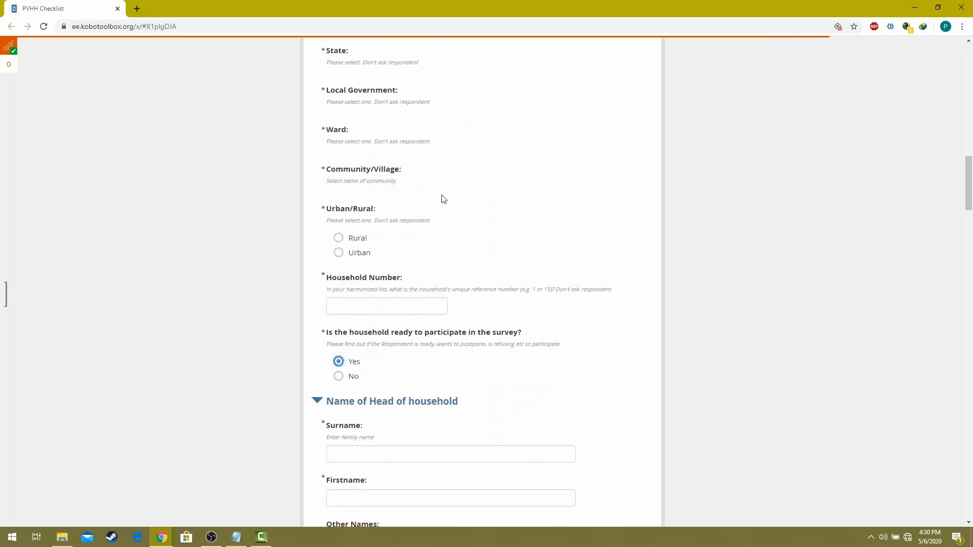
{"action": "scroll", "coordinate": [441, 199], "scroll_direction": "up", "scroll_amount": 14}
{"action": "scroll", "coordinate": [427, 228], "scroll_direction": "up", "scroll_amount": 4}
{"action": "scroll", "coordinate": [428, 238], "scroll_direction": "down", "scroll_amount": 15}
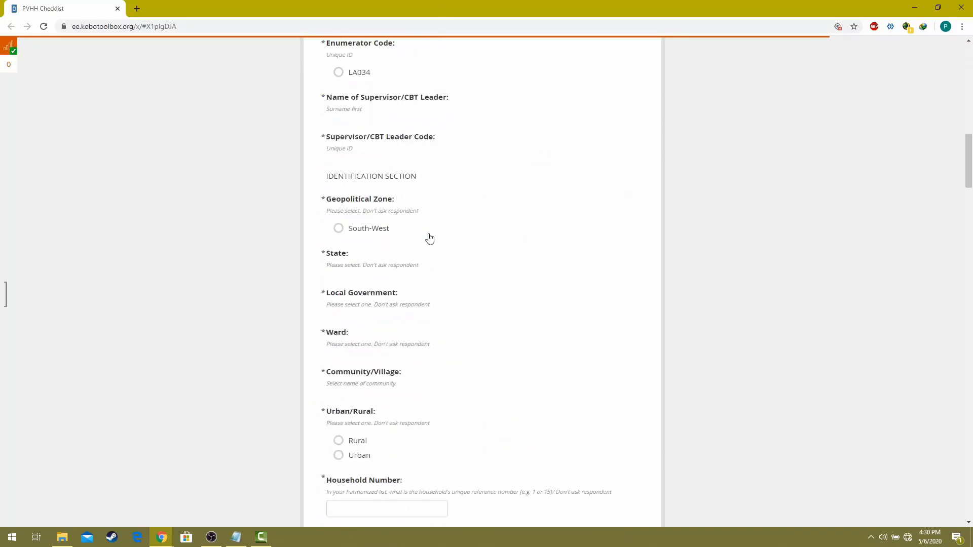
{"action": "scroll", "coordinate": [376, 299], "scroll_direction": "down", "scroll_amount": 4}
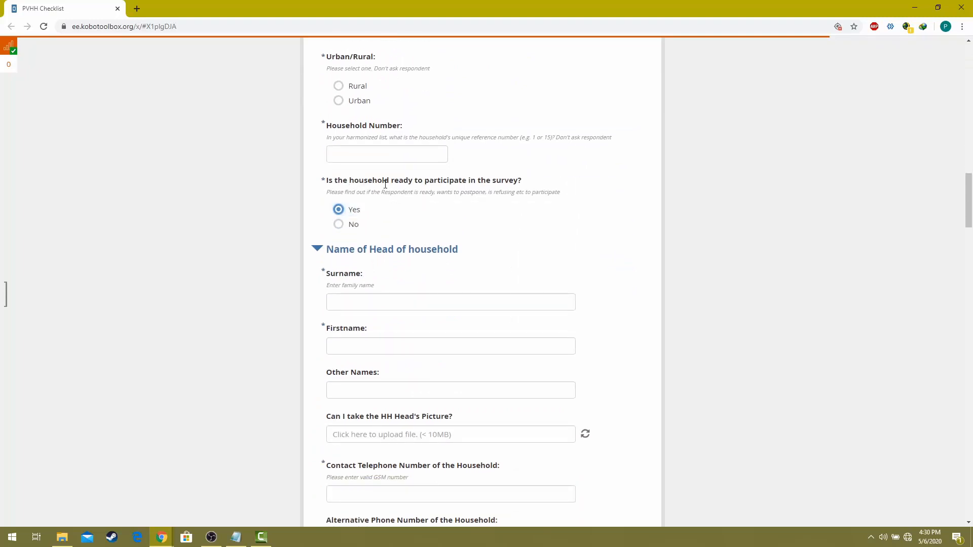
{"action": "scroll", "coordinate": [400, 222], "scroll_direction": "down", "scroll_amount": 1}
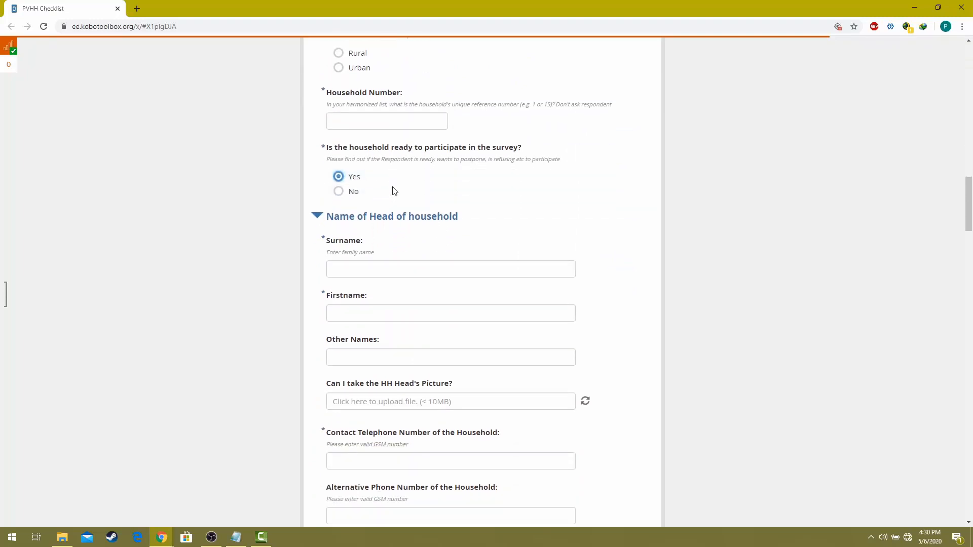
{"action": "scroll", "coordinate": [397, 157], "scroll_direction": "down", "scroll_amount": 1}
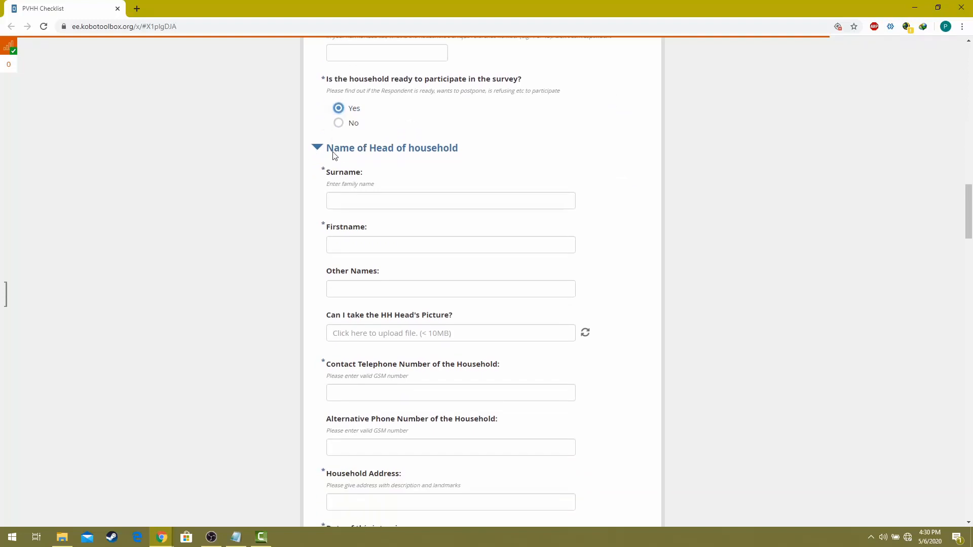
Examine the form's Name of Head of household, Household member Roster and Household Asset sections.
{"action": "left_click_drag", "start_coordinate": [340, 151], "coordinate": [427, 152]}
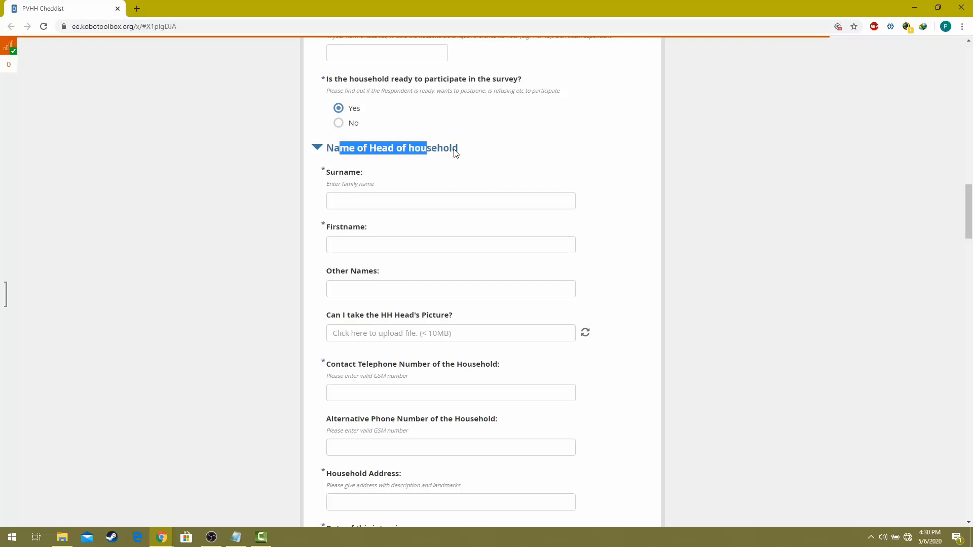
{"action": "scroll", "coordinate": [454, 152], "scroll_direction": "down", "scroll_amount": 1}
{"action": "left_click", "coordinate": [391, 126]}
{"action": "scroll", "coordinate": [378, 150], "scroll_direction": "down", "scroll_amount": 2}
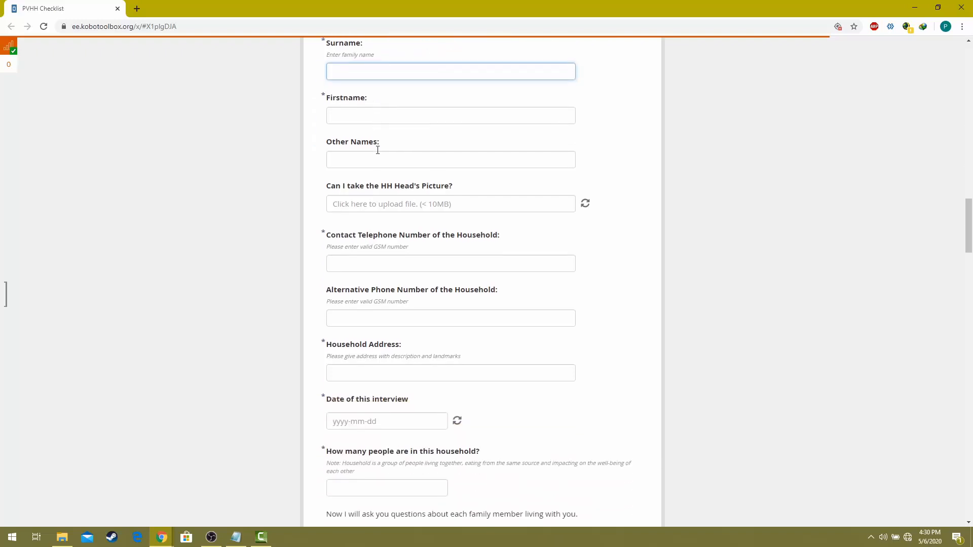
{"action": "scroll", "coordinate": [378, 150], "scroll_direction": "down", "scroll_amount": 6}
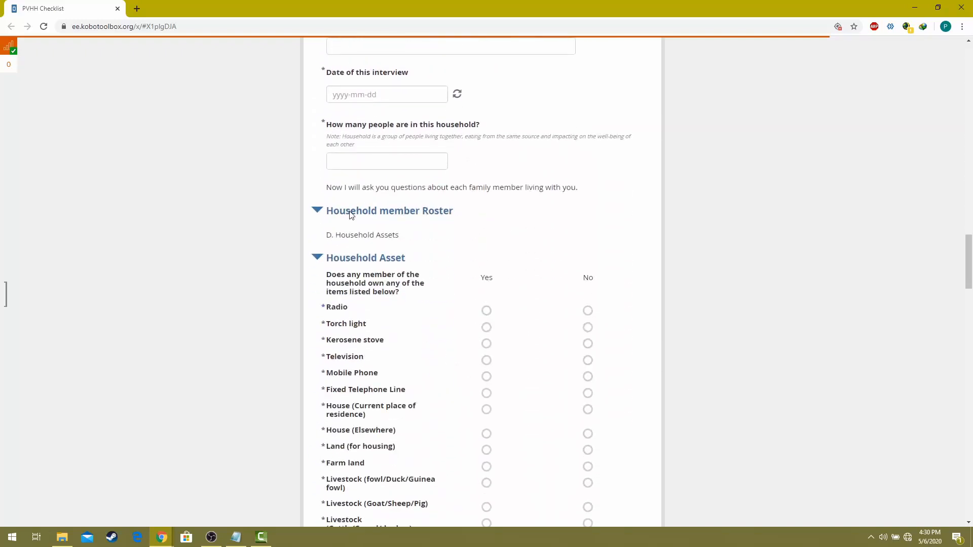
{"action": "left_click_drag", "start_coordinate": [339, 213], "coordinate": [458, 215]}
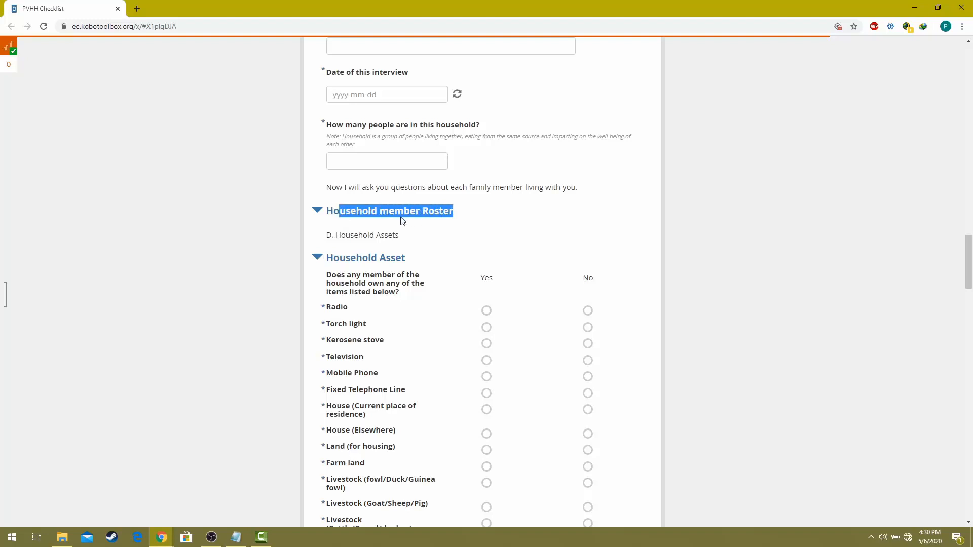
{"action": "scroll", "coordinate": [402, 221], "scroll_direction": "down", "scroll_amount": 1}
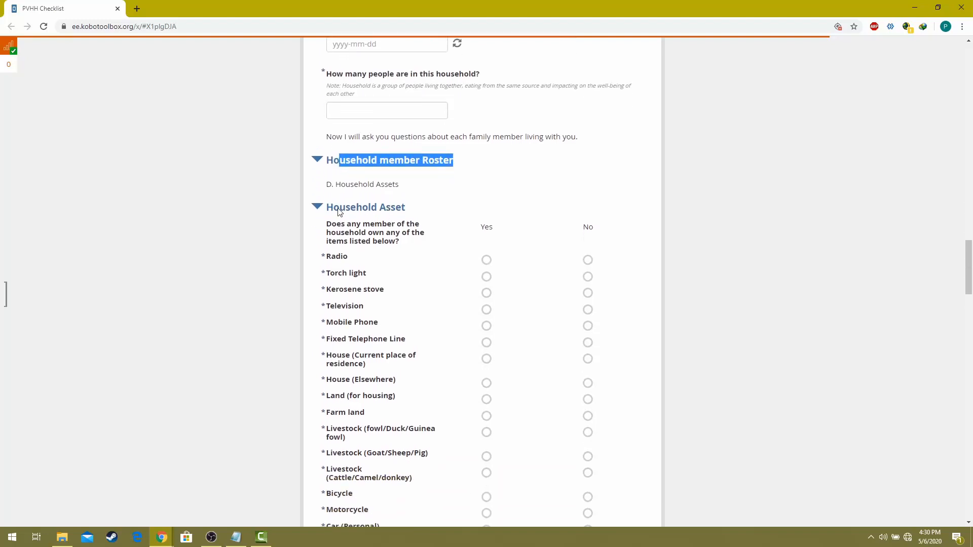
{"action": "left_click_drag", "start_coordinate": [339, 212], "coordinate": [403, 212]}
{"action": "scroll", "coordinate": [371, 187], "scroll_direction": "down", "scroll_amount": 1}
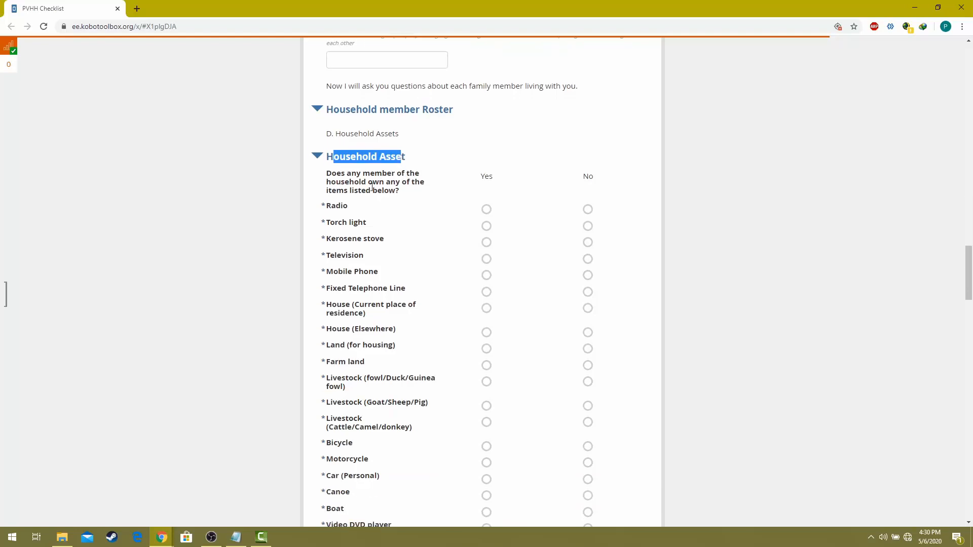
{"action": "scroll", "coordinate": [396, 164], "scroll_direction": "down", "scroll_amount": 20}
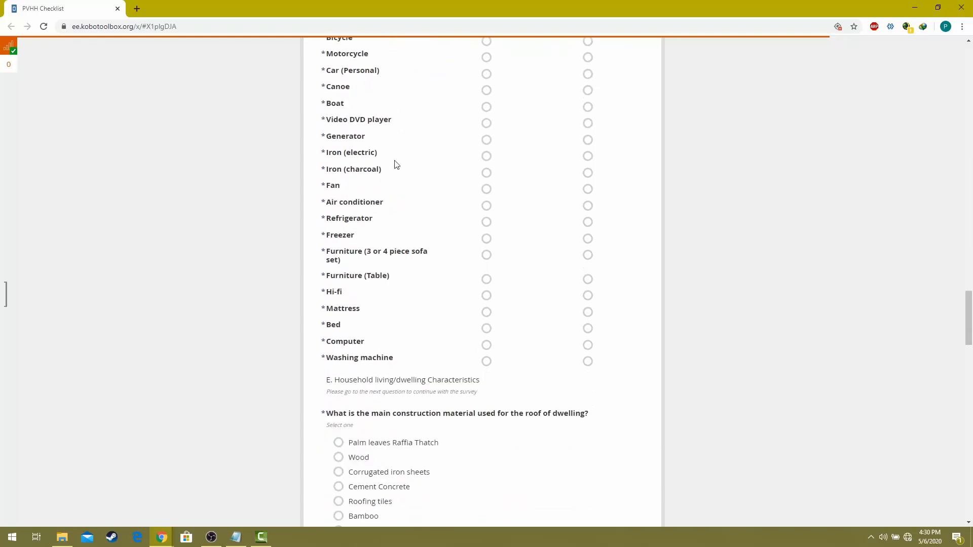
Examine the rest of the PVHH Checklist form through the survey outcome question, and return to the Name of Head of household section.
{"action": "scroll", "coordinate": [396, 164], "scroll_direction": "down", "scroll_amount": 15}
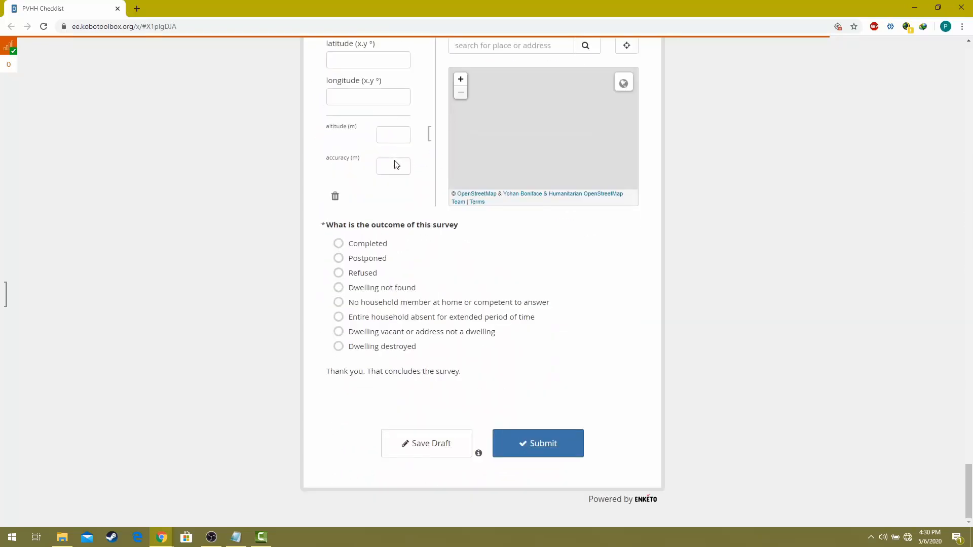
{"action": "scroll", "coordinate": [394, 243], "scroll_direction": "up", "scroll_amount": 20}
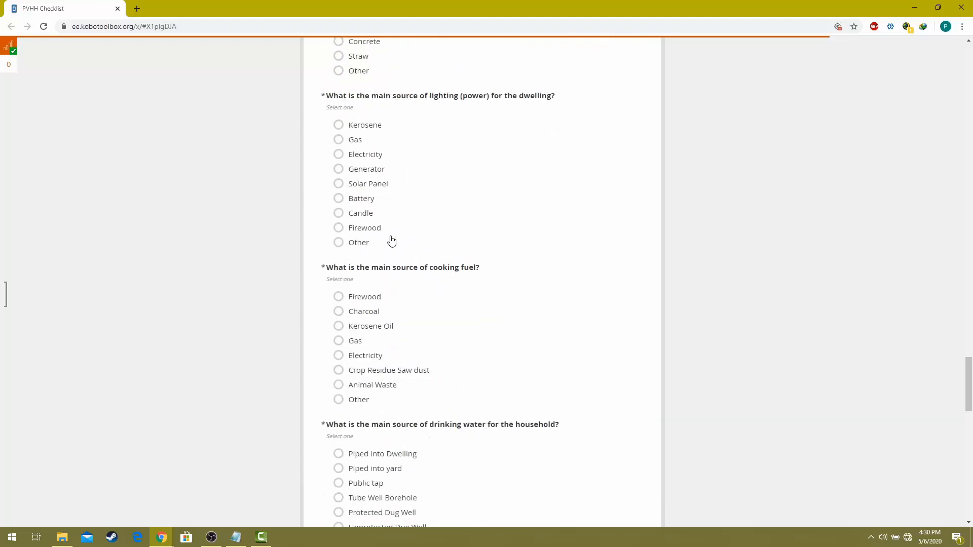
{"action": "scroll", "coordinate": [392, 240], "scroll_direction": "up", "scroll_amount": 10}
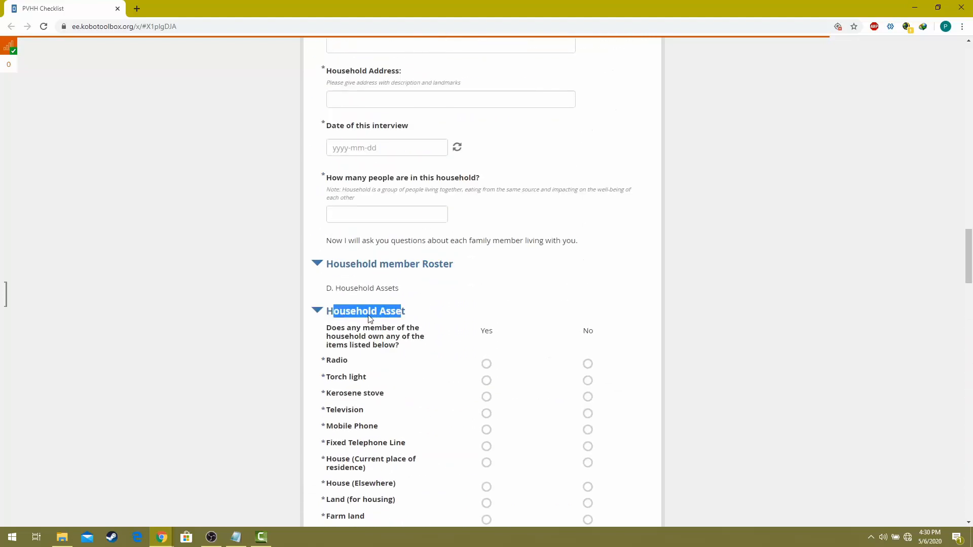
{"action": "scroll", "coordinate": [375, 272], "scroll_direction": "up", "scroll_amount": 10}
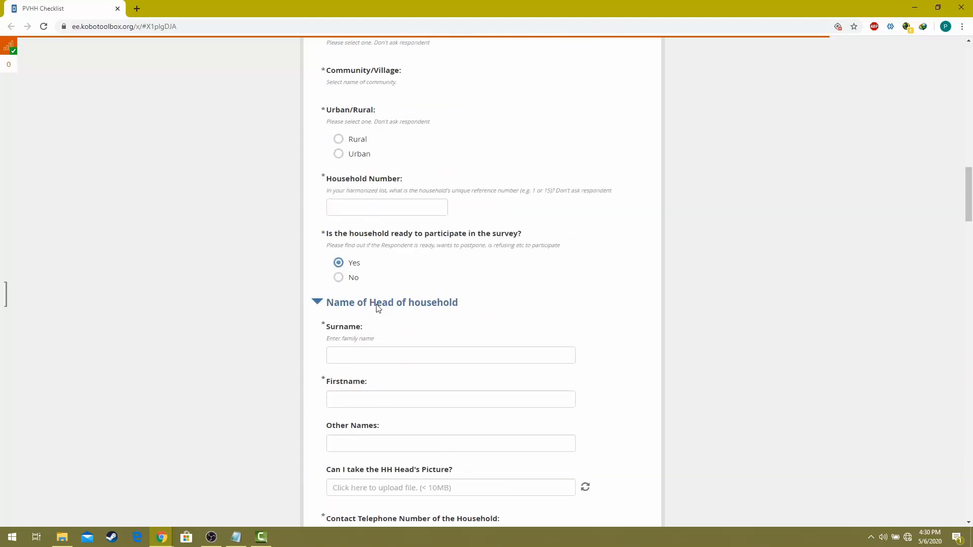
{"action": "scroll", "coordinate": [433, 289], "scroll_direction": "down", "scroll_amount": 2}
{"action": "scroll", "coordinate": [454, 263], "scroll_direction": "down", "scroll_amount": 2}
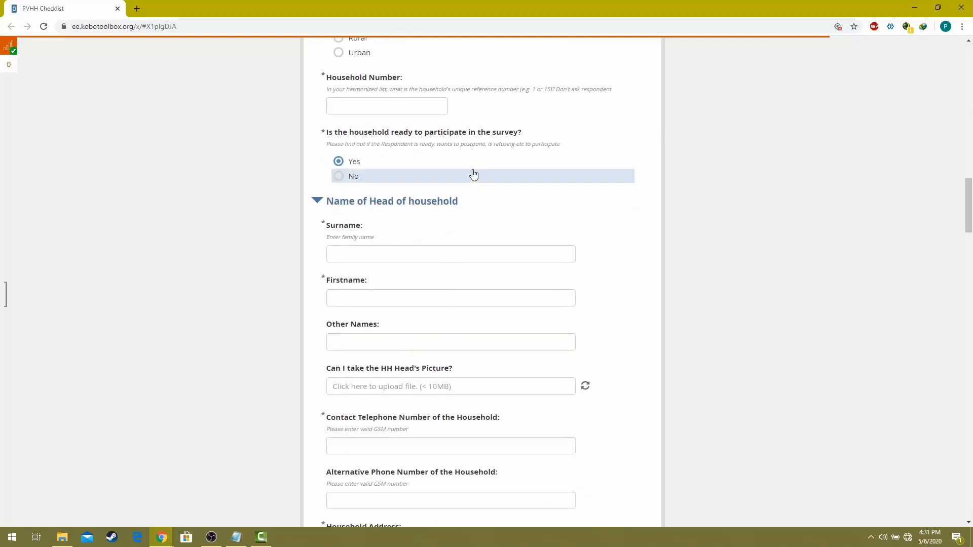
{"action": "scroll", "coordinate": [466, 170], "scroll_direction": "down", "scroll_amount": 1}
{"action": "scroll", "coordinate": [578, 145], "scroll_direction": "up", "scroll_amount": 1}
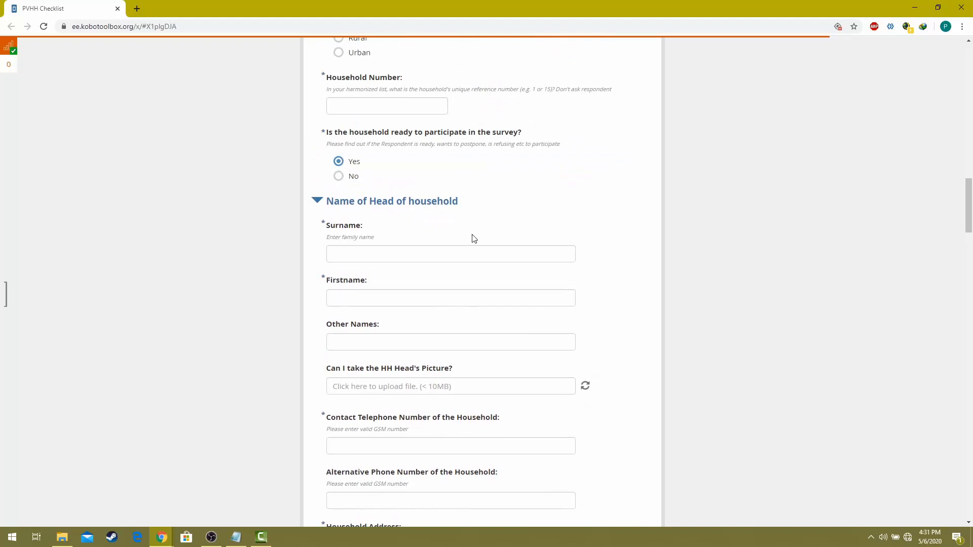
Switch to NASSCO MIS and add survey section 1 named Basic Info, with Required set to Yes and type Data Capture.
{"action": "key", "text": "alt+Tab"}
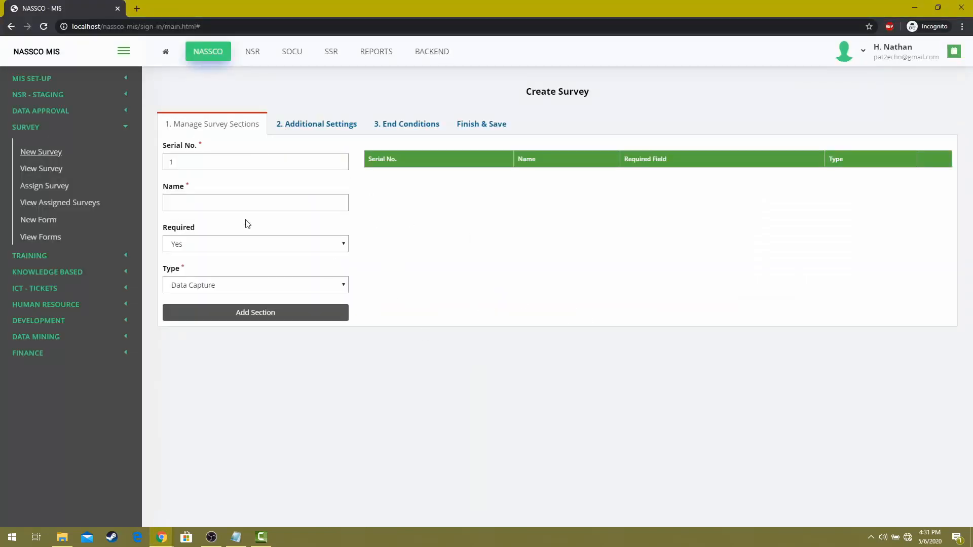
{"action": "left_click", "coordinate": [243, 202]}
{"action": "type", "text": "Basic Info"}
{"action": "left_click", "coordinate": [195, 240]}
{"action": "left_click", "coordinate": [227, 243]}
{"action": "left_click_drag", "start_coordinate": [166, 205], "coordinate": [278, 204]}
{"action": "left_click", "coordinate": [235, 210]}
{"action": "left_click", "coordinate": [246, 288]}
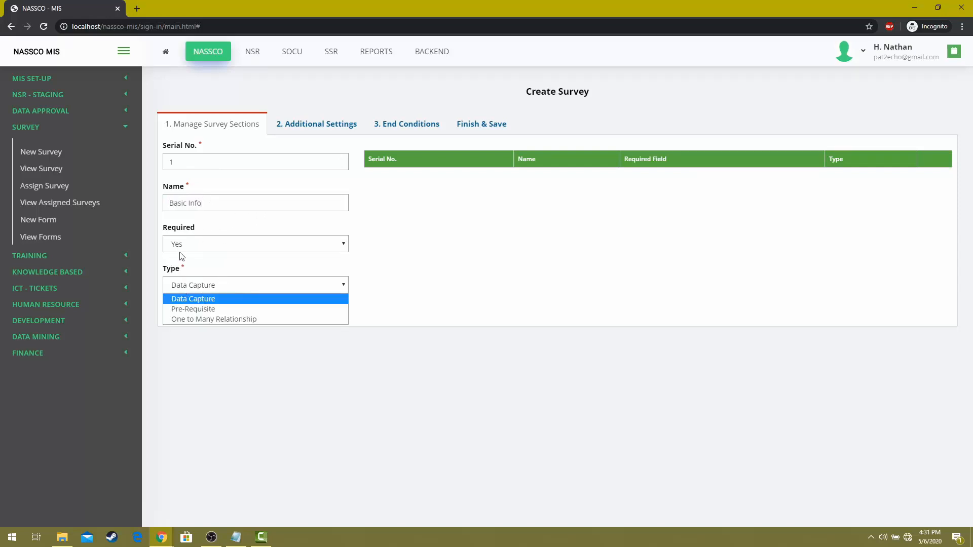
{"action": "left_click", "coordinate": [208, 303]}
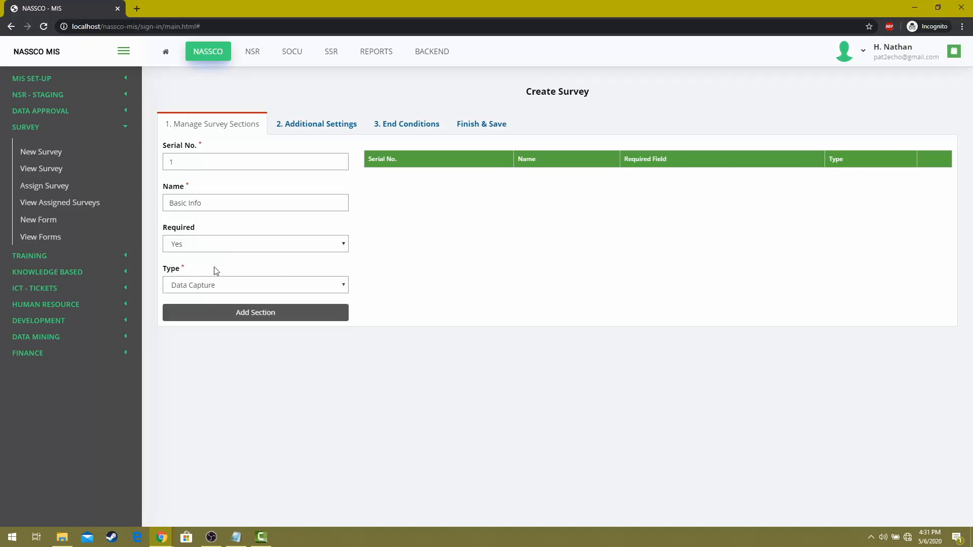
{"action": "left_click", "coordinate": [269, 314]}
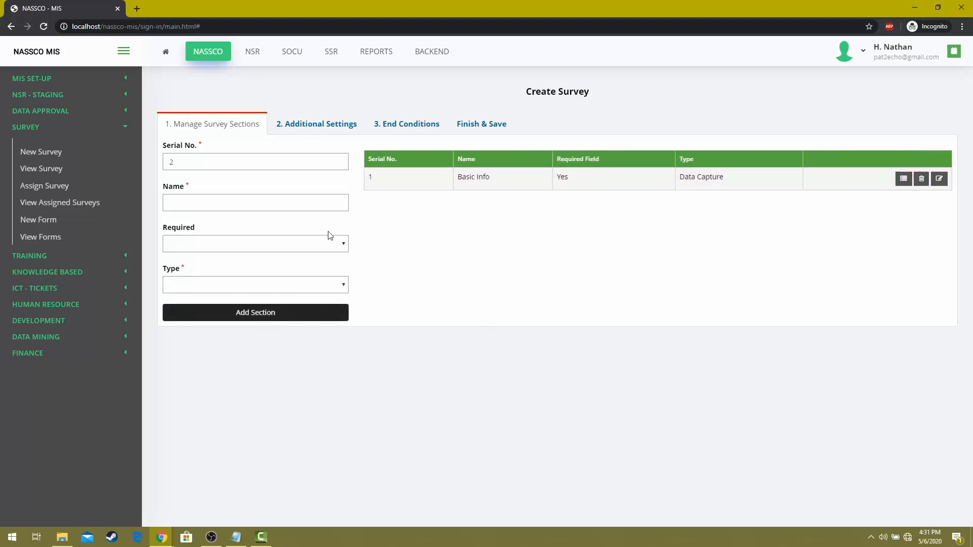
Check the form's head of household section and add survey section 2 named Head of House, with Required Yes and type Data Capture.
{"action": "left_click", "coordinate": [235, 207]}
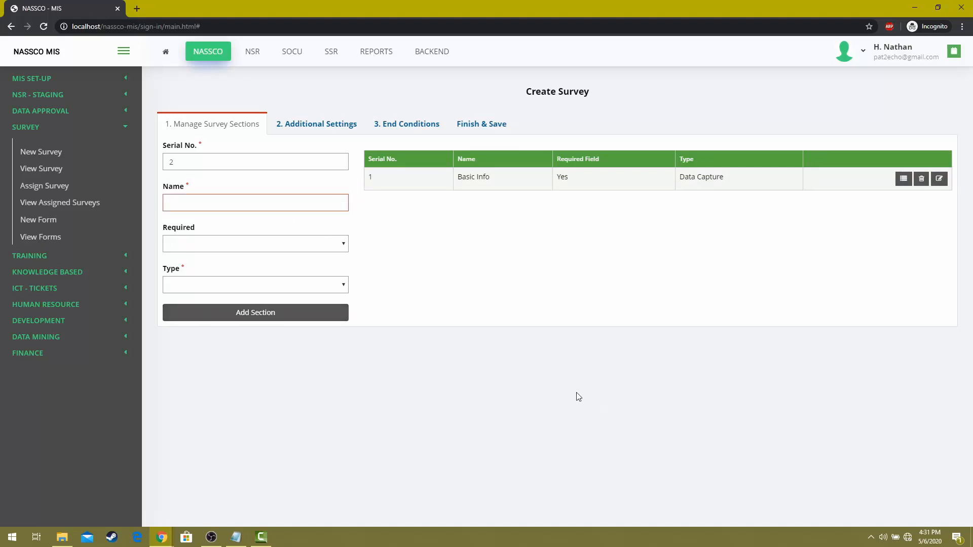
{"action": "key", "text": "alt+Tab"}
{"action": "scroll", "coordinate": [474, 298], "scroll_direction": "up", "scroll_amount": 2}
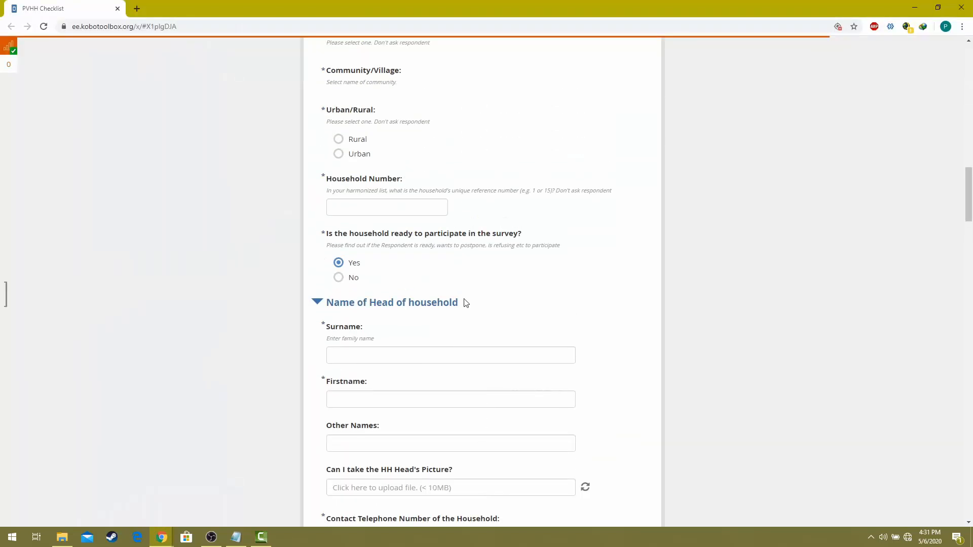
{"action": "scroll", "coordinate": [466, 303], "scroll_direction": "up", "scroll_amount": 1}
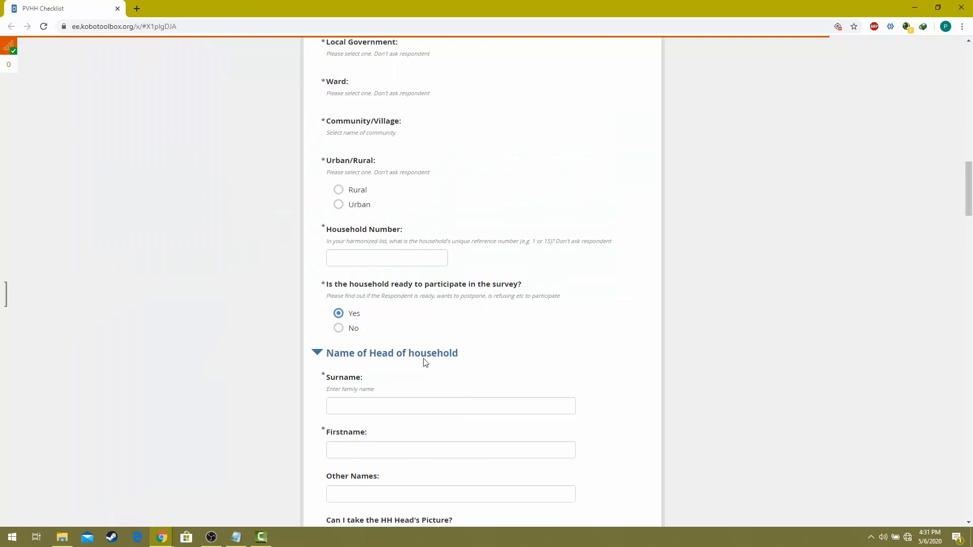
{"action": "key", "text": "alt+Tab"}
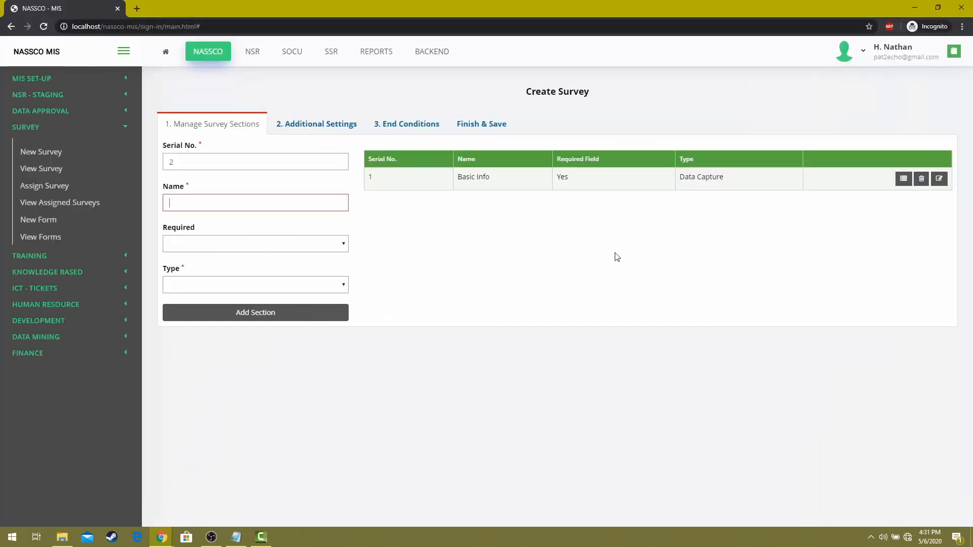
{"action": "type", "text": "Head of House"}
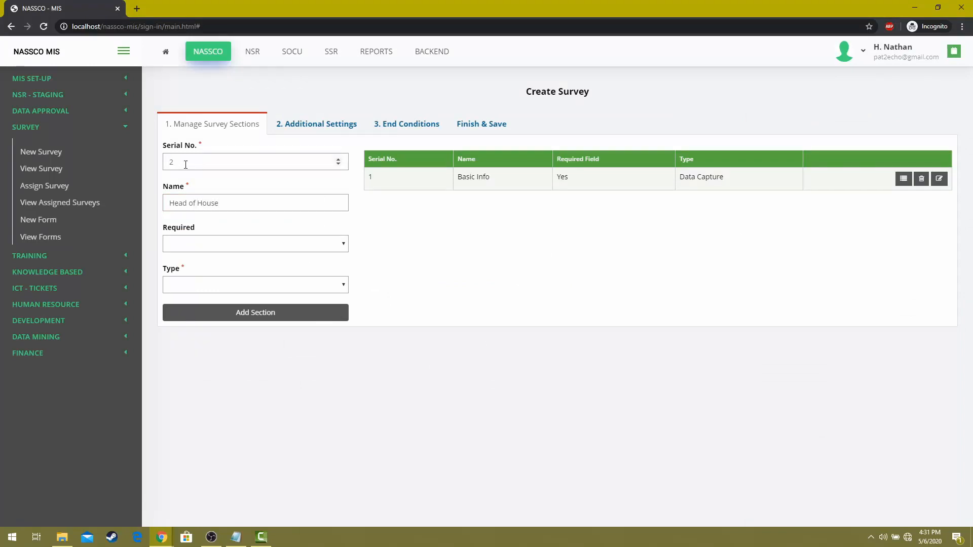
{"action": "left_click", "coordinate": [220, 249]}
{"action": "left_click", "coordinate": [226, 257]}
{"action": "left_click", "coordinate": [249, 285]}
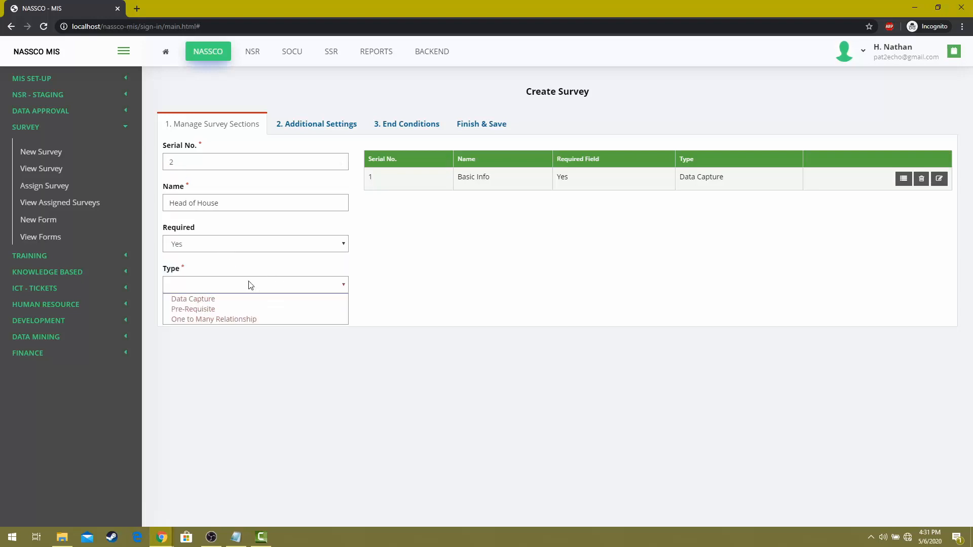
{"action": "left_click", "coordinate": [229, 299]}
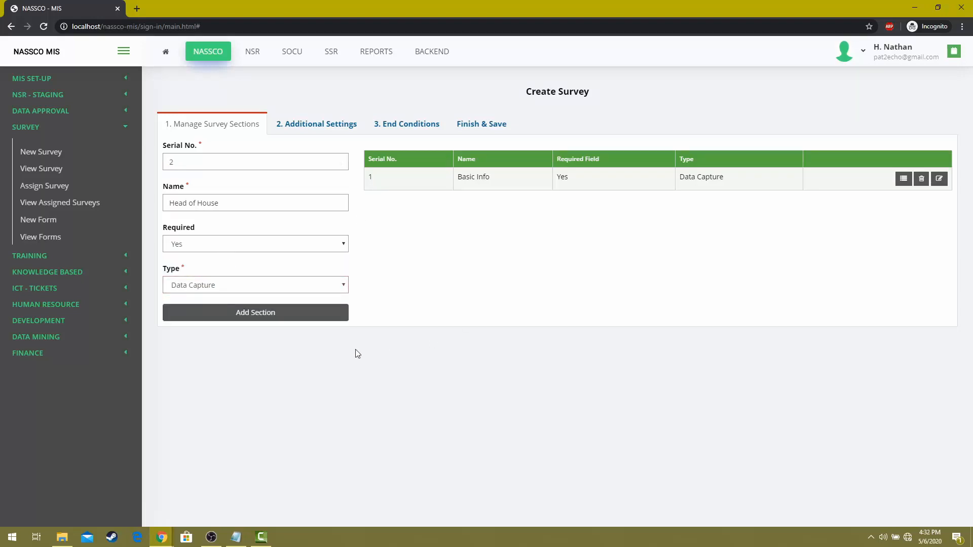
{"action": "left_click", "coordinate": [287, 319]}
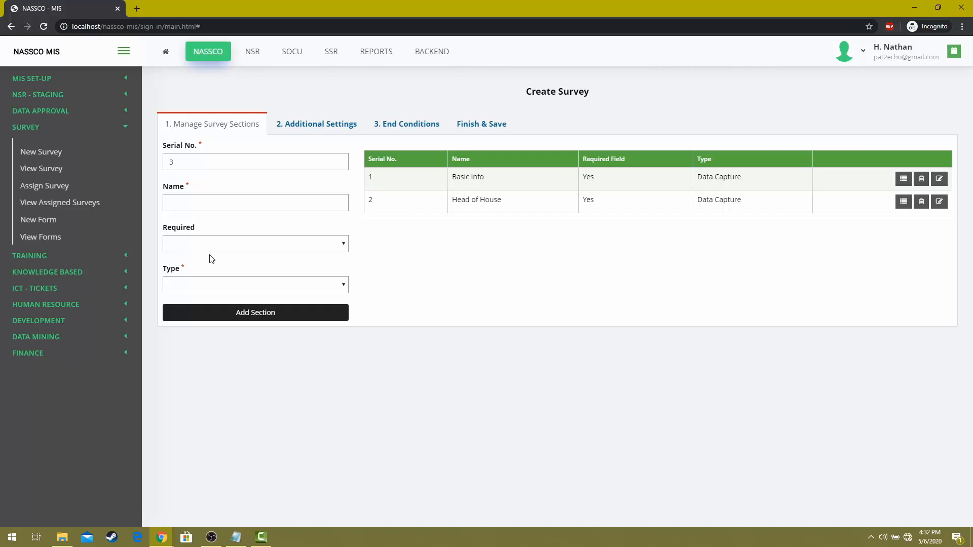
Check the form's Household member Roster heading, and in NASSCO MIS name section 3 Household Member with Required set to Yes.
{"action": "left_click", "coordinate": [243, 207]}
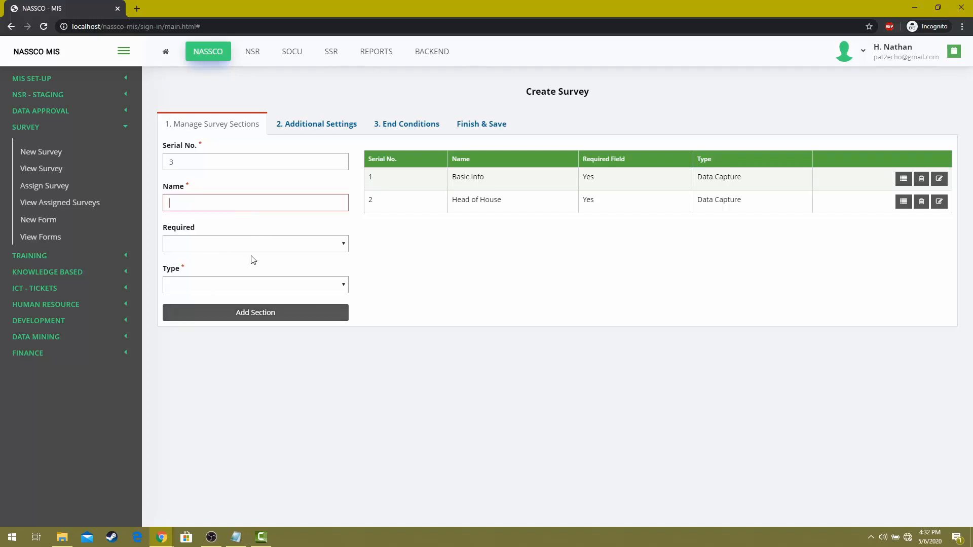
{"action": "left_click", "coordinate": [208, 161]}
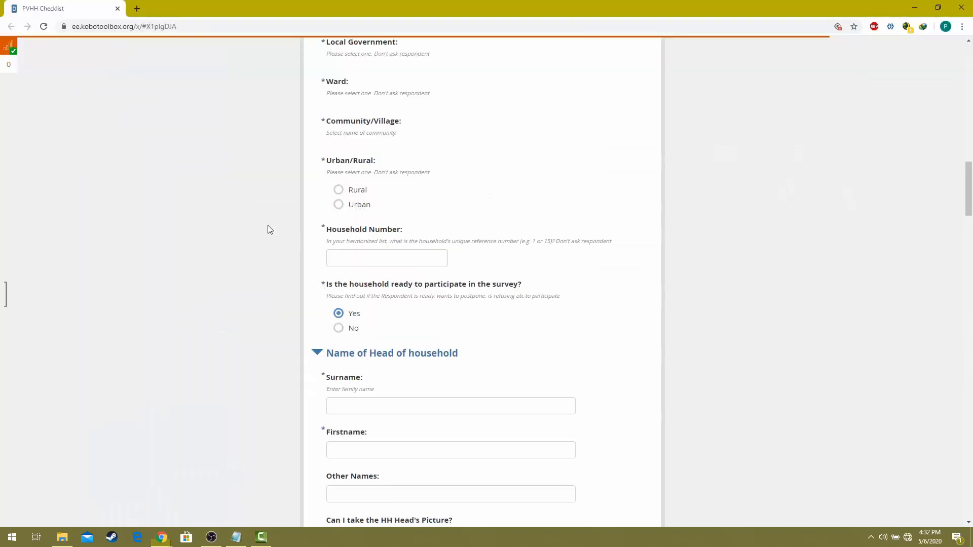
{"action": "scroll", "coordinate": [448, 298], "scroll_direction": "down", "scroll_amount": 8}
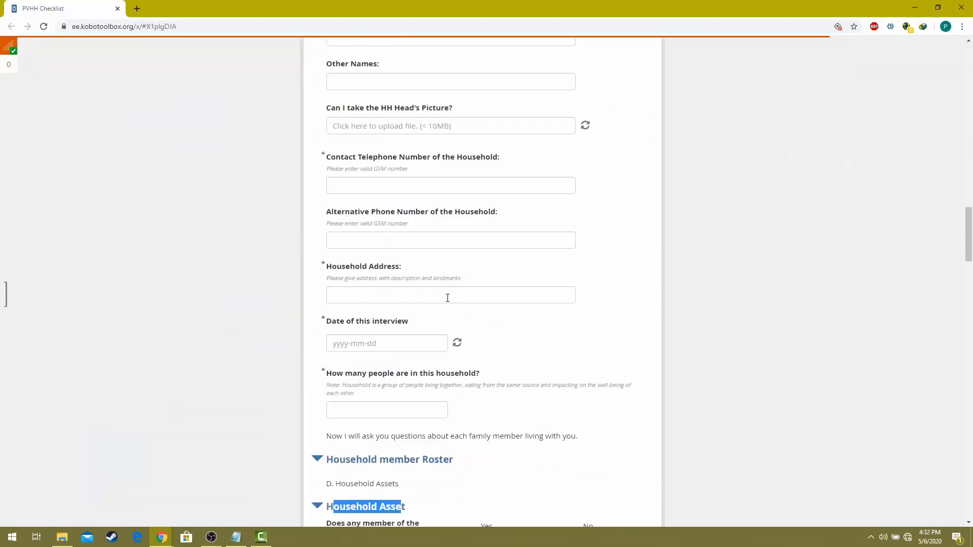
{"action": "scroll", "coordinate": [448, 298], "scroll_direction": "down", "scroll_amount": 4}
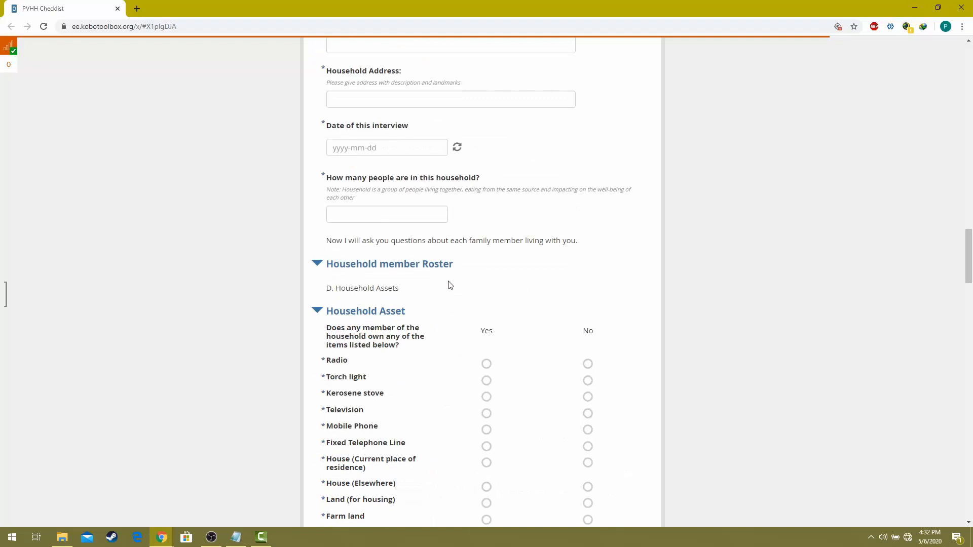
{"action": "key", "text": "alt+Tab"}
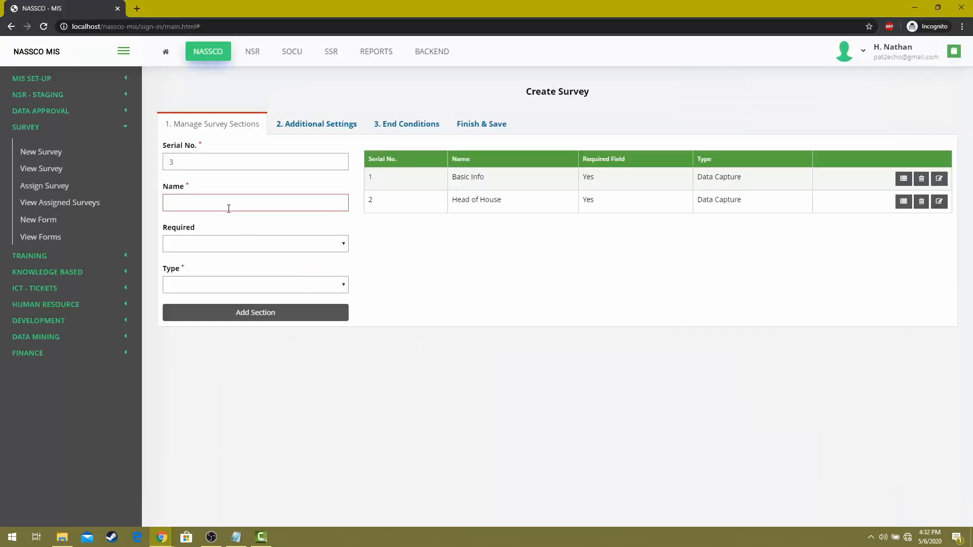
{"action": "type", "text": "Household Member"}
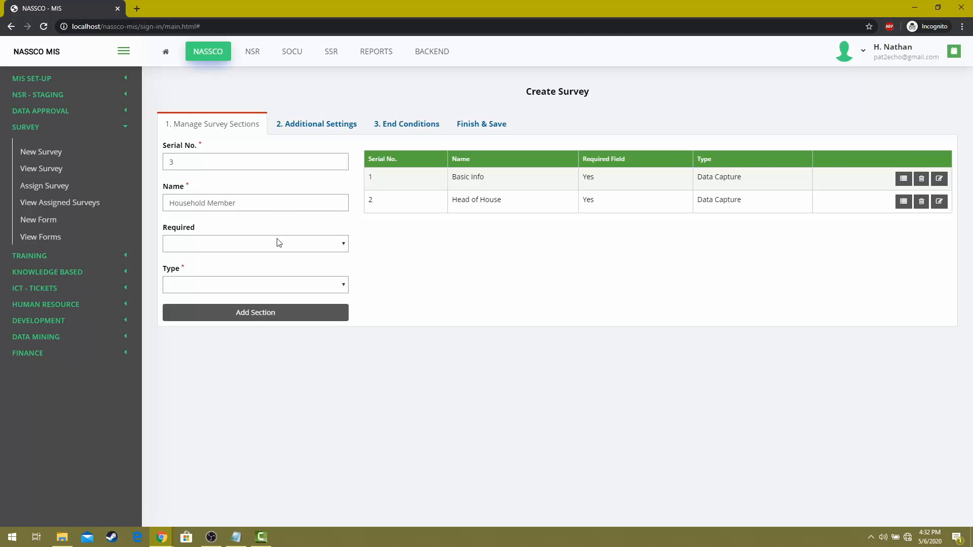
{"action": "left_click", "coordinate": [278, 242]}
{"action": "left_click", "coordinate": [273, 259]}
{"action": "left_click", "coordinate": [239, 284]}
{"action": "left_click", "coordinate": [236, 281]}
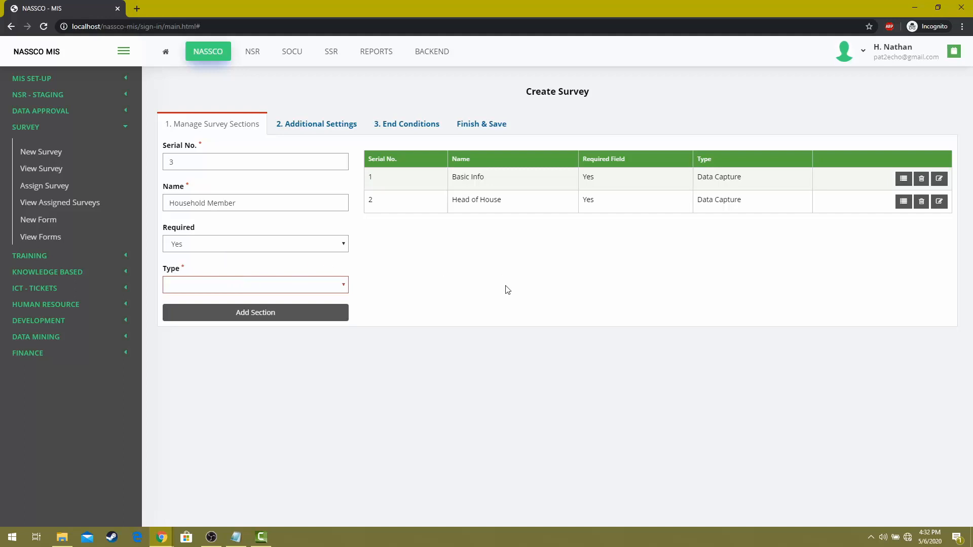
Switch to the PVHH Checklist form and set the number of people in the household to 2.
{"action": "key", "text": "alt+Tab"}
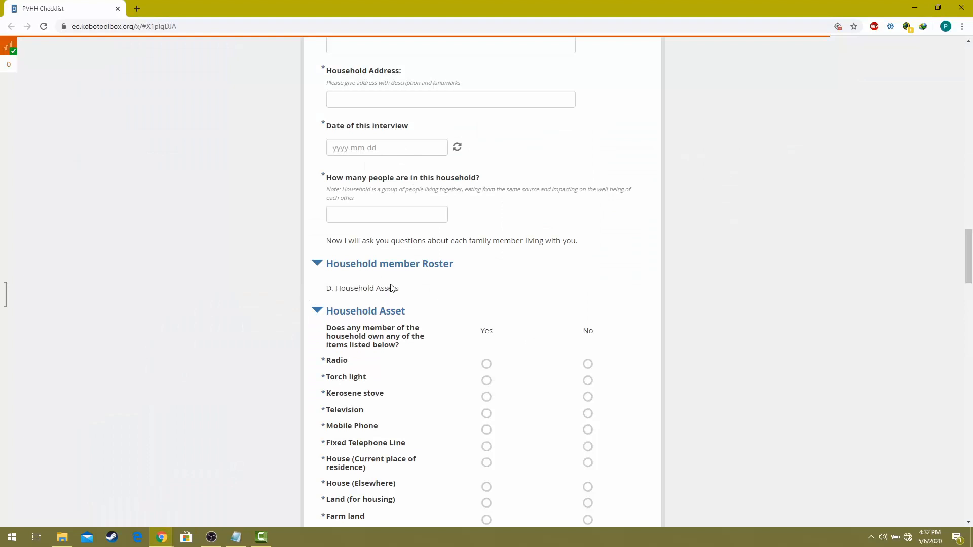
{"action": "left_click", "coordinate": [369, 212]}
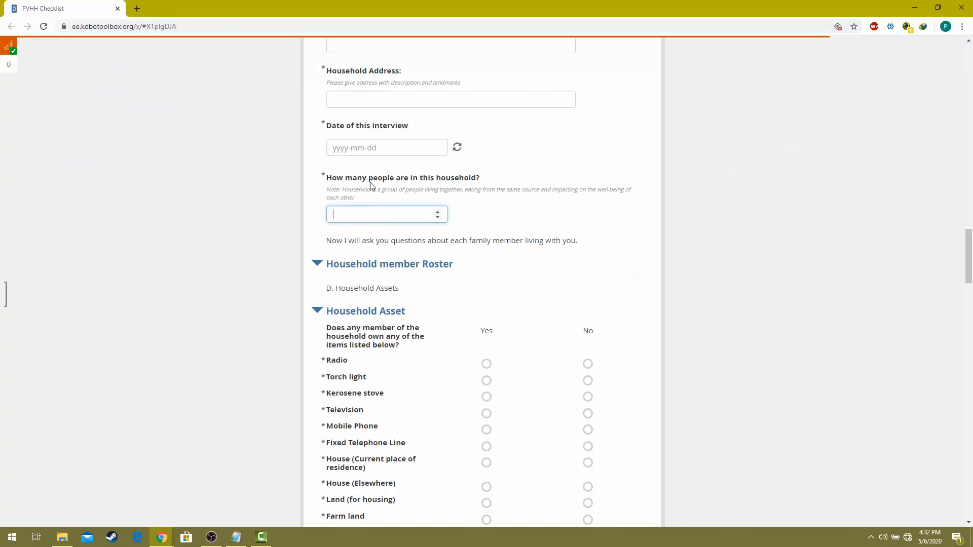
{"action": "left_click_drag", "start_coordinate": [333, 184], "coordinate": [415, 184]}
{"action": "left_click_drag", "start_coordinate": [332, 178], "coordinate": [473, 183]}
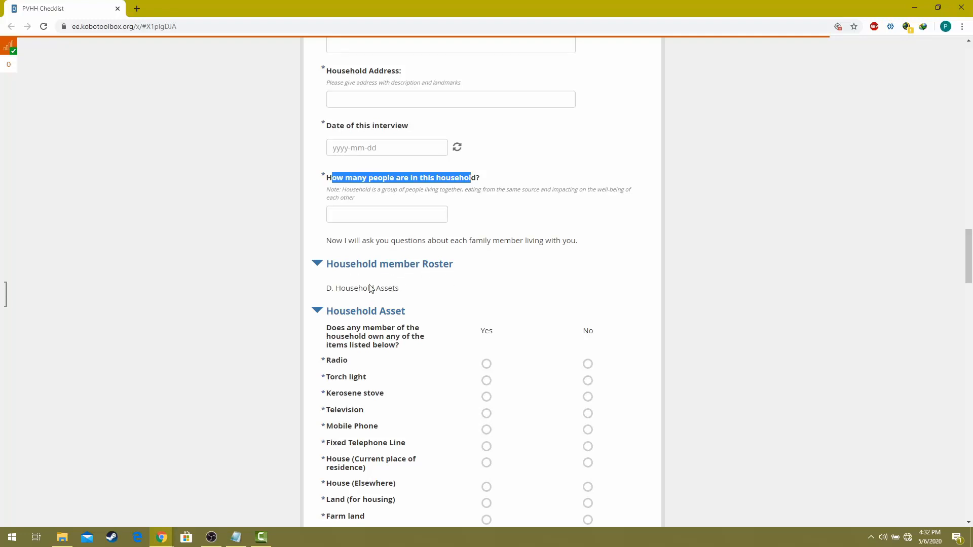
{"action": "left_click", "coordinate": [383, 213]}
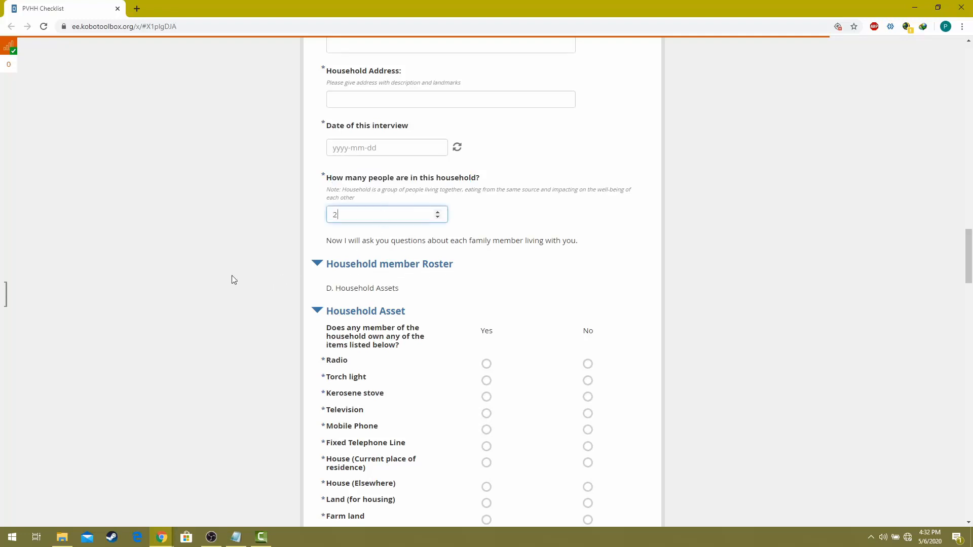
{"action": "left_click", "coordinate": [442, 296]}
Examine the questions repeated for each person in the Household member Roster, from identification to health and disabilities.
{"action": "scroll", "coordinate": [476, 306], "scroll_direction": "down", "scroll_amount": 1}
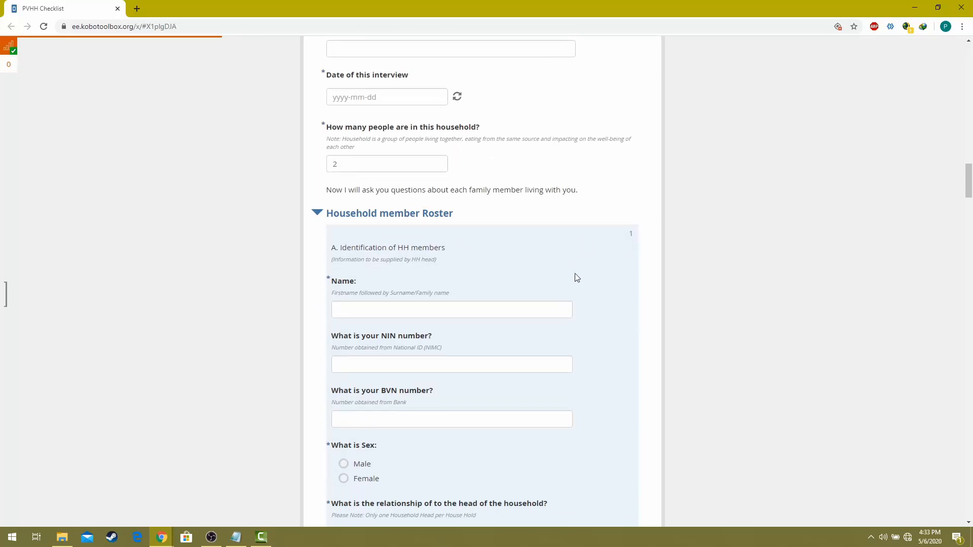
{"action": "scroll", "coordinate": [576, 276], "scroll_direction": "down", "scroll_amount": 12}
{"action": "scroll", "coordinate": [476, 223], "scroll_direction": "down", "scroll_amount": 5}
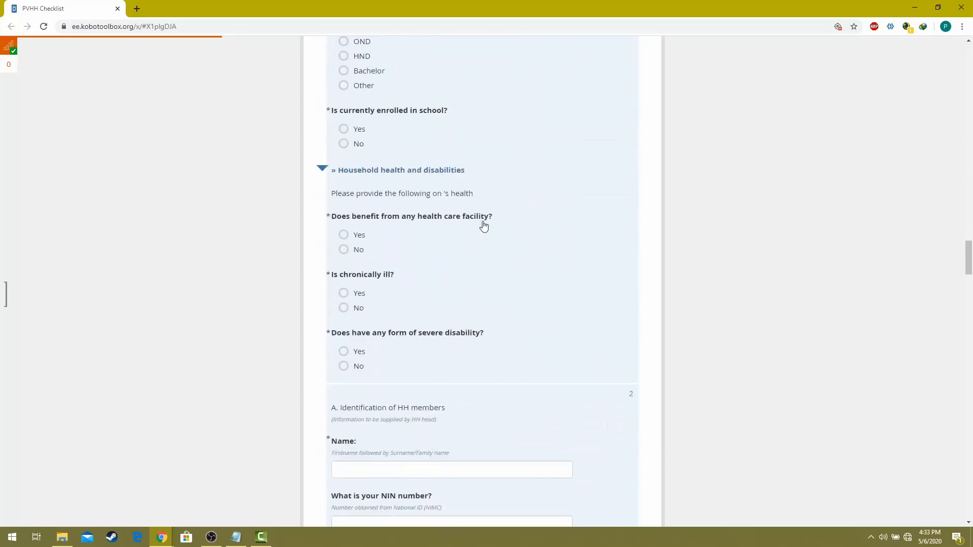
{"action": "scroll", "coordinate": [481, 226], "scroll_direction": "down", "scroll_amount": 2}
{"action": "scroll", "coordinate": [479, 228], "scroll_direction": "up", "scroll_amount": 8}
{"action": "scroll", "coordinate": [479, 229], "scroll_direction": "up", "scroll_amount": 16}
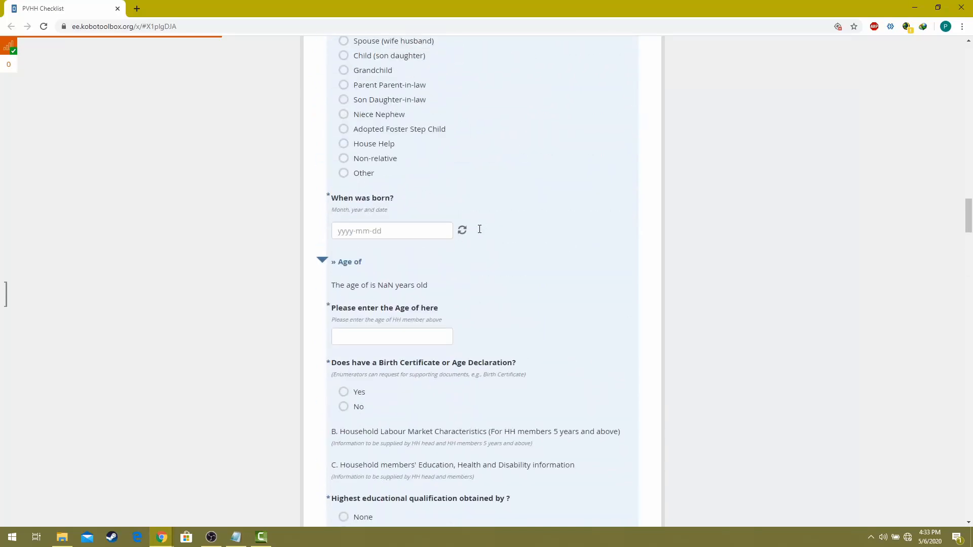
Set the number of people in the household to 4 and check the repeated member entries in the roster.
{"action": "left_click", "coordinate": [377, 167]}
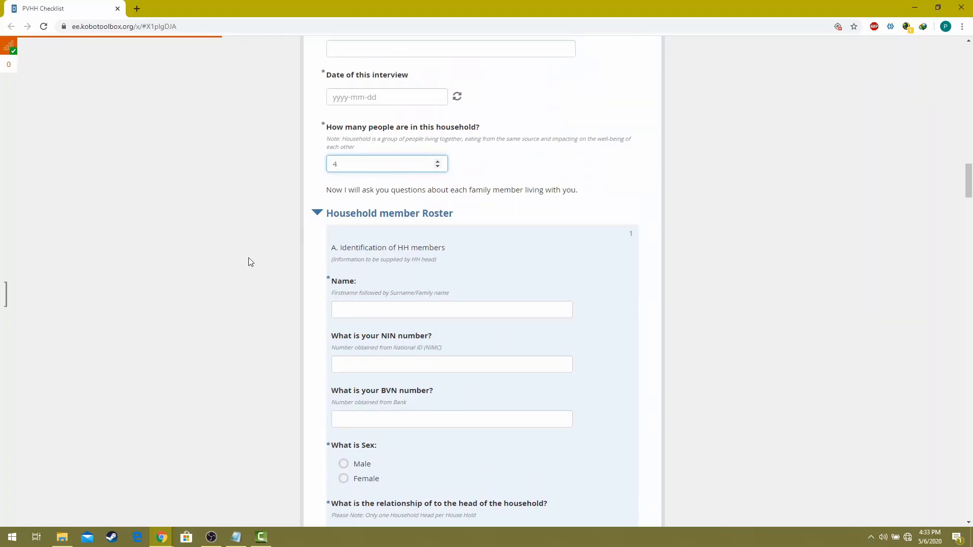
{"action": "scroll", "coordinate": [480, 259], "scroll_direction": "down", "scroll_amount": 13}
{"action": "scroll", "coordinate": [481, 261], "scroll_direction": "up", "scroll_amount": 12}
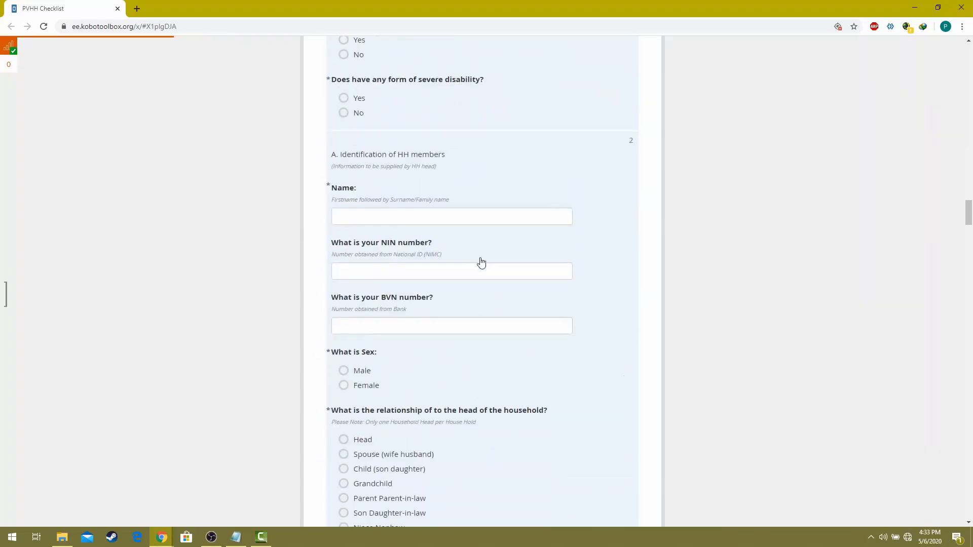
{"action": "scroll", "coordinate": [481, 263], "scroll_direction": "down", "scroll_amount": 13}
{"action": "scroll", "coordinate": [481, 263], "scroll_direction": "down", "scroll_amount": 15}
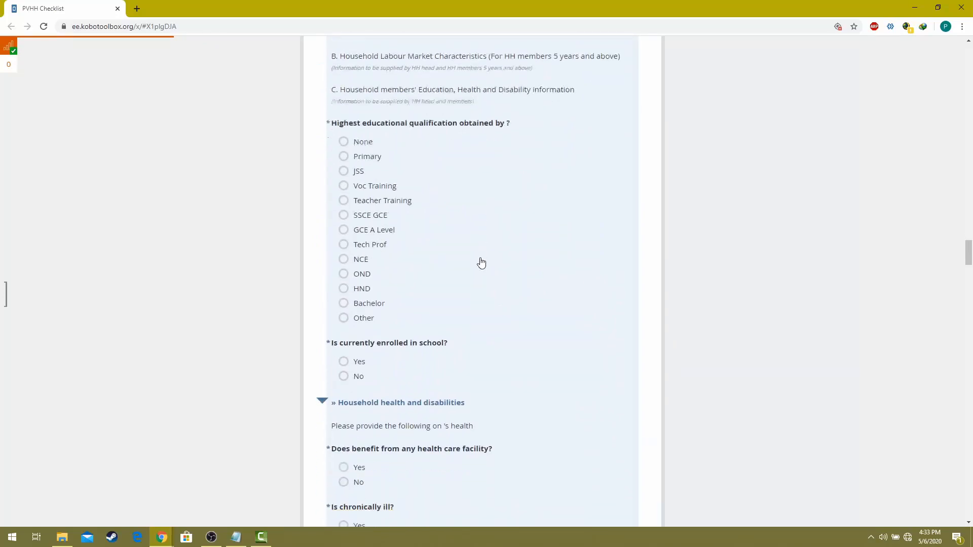
Review the repeated member entries in the PVHH Checklist form, from education and health questions back to the Household member Roster heading.
{"action": "scroll", "coordinate": [636, 162], "scroll_direction": "up", "scroll_amount": 2}
{"action": "scroll", "coordinate": [614, 215], "scroll_direction": "down", "scroll_amount": 20}
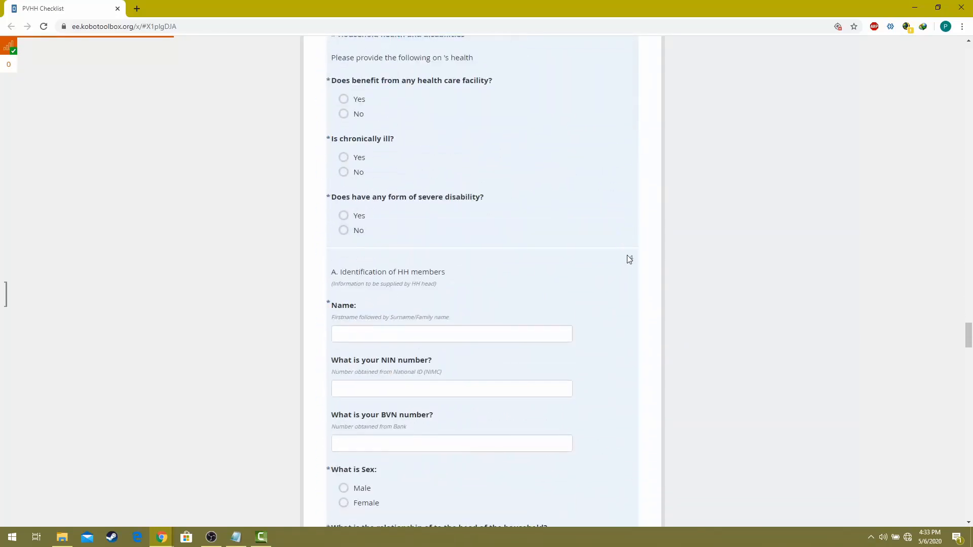
{"action": "left_click_drag", "start_coordinate": [969, 334], "coordinate": [970, 147]}
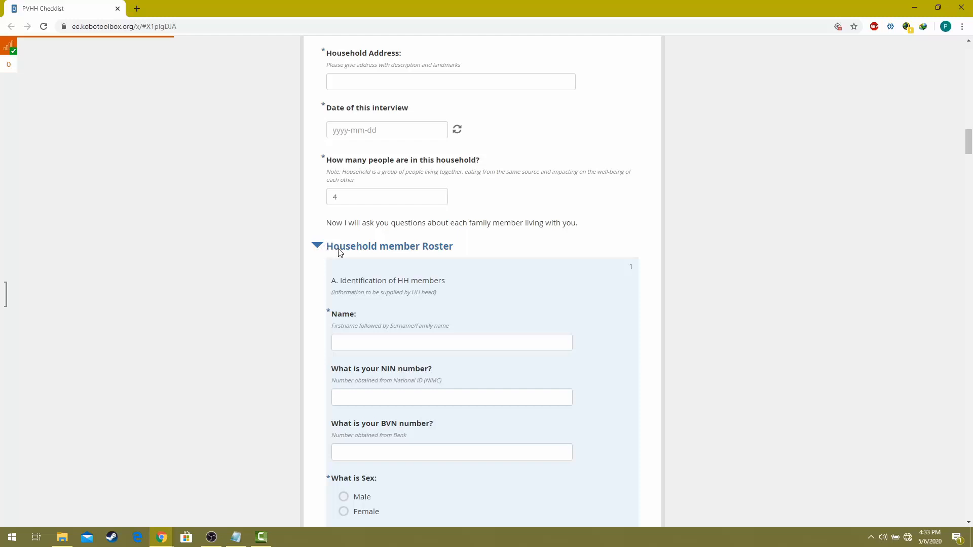
{"action": "left_click_drag", "start_coordinate": [341, 252], "coordinate": [519, 239]}
{"action": "left_click", "coordinate": [506, 253]}
Switch to NASSCO MIS, set the Household Member section's type to One to Many Relationship, and add the section.
{"action": "key", "text": "alt+Tab"}
{"action": "left_click", "coordinate": [337, 285]}
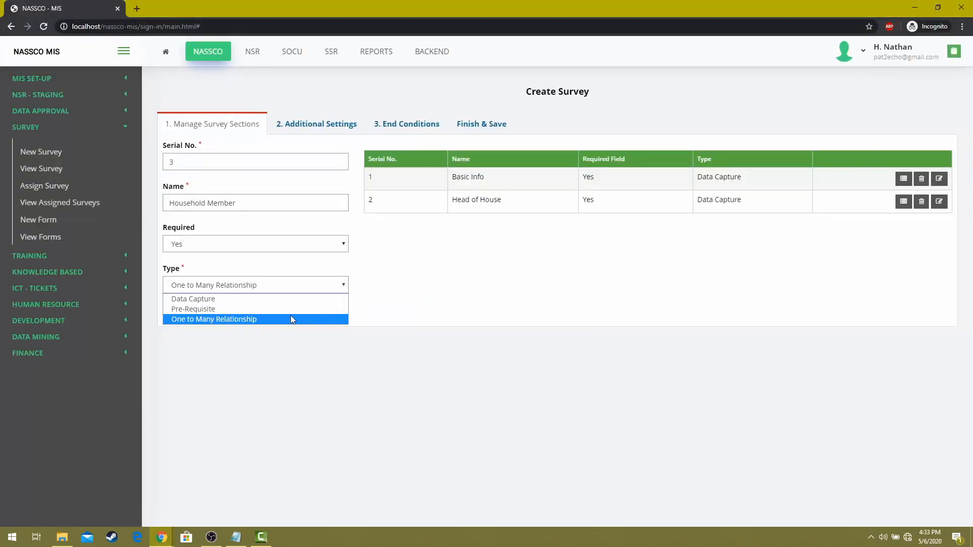
{"action": "left_click", "coordinate": [225, 320]}
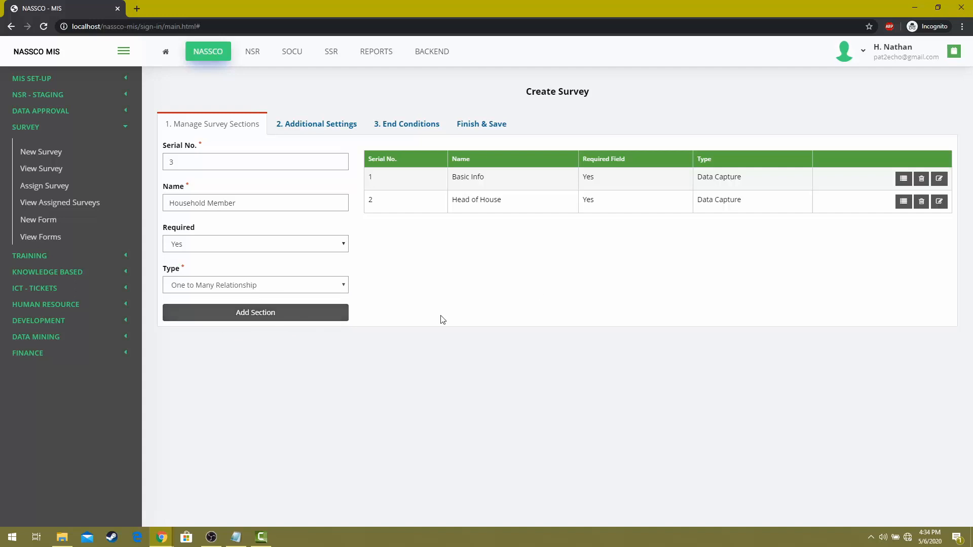
{"action": "left_click", "coordinate": [314, 315]}
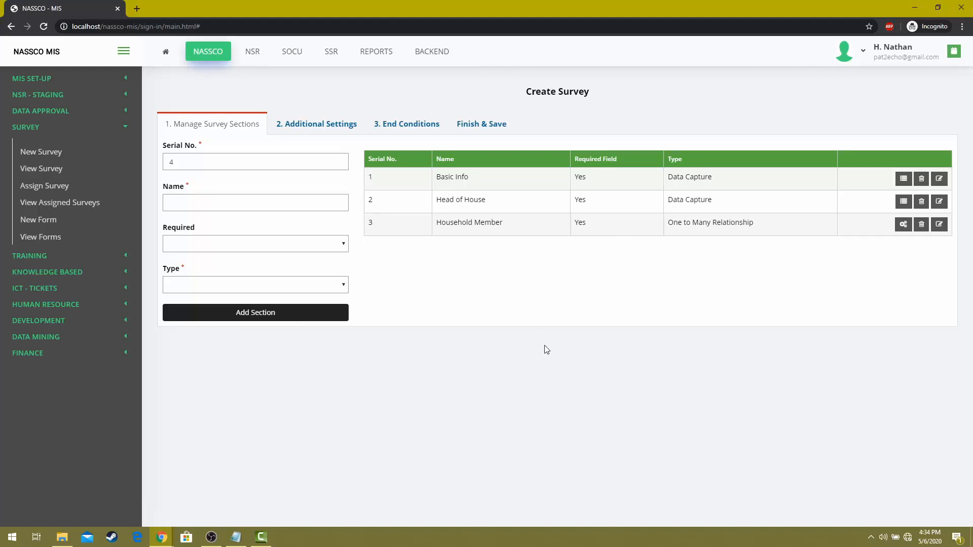
Switch to the PVHH Checklist form, collapse the Household member Roster, and check and collapse the Household Asset group.
{"action": "key", "text": "alt+Tab"}
{"action": "scroll", "coordinate": [469, 327], "scroll_direction": "down", "scroll_amount": 5}
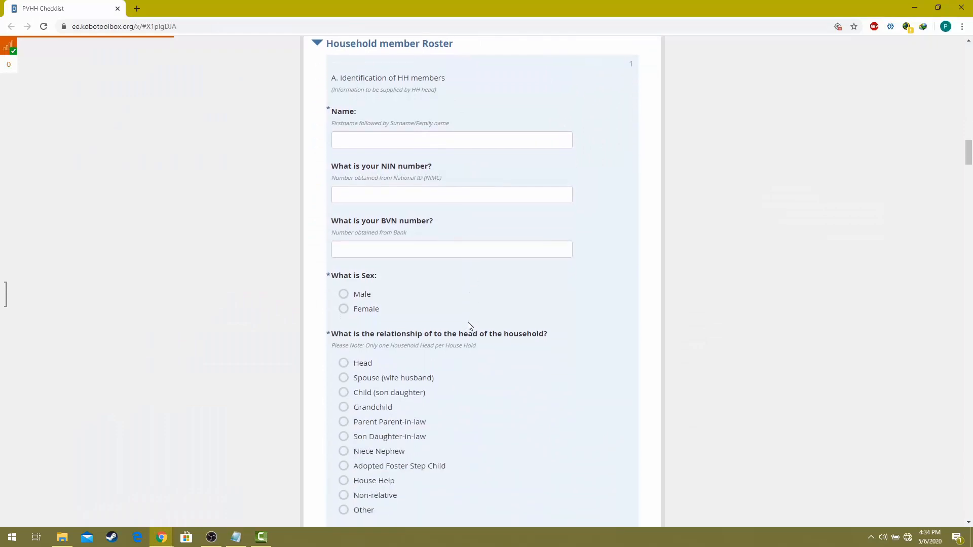
{"action": "scroll", "coordinate": [402, 180], "scroll_direction": "up", "scroll_amount": 2}
{"action": "left_click", "coordinate": [318, 145]}
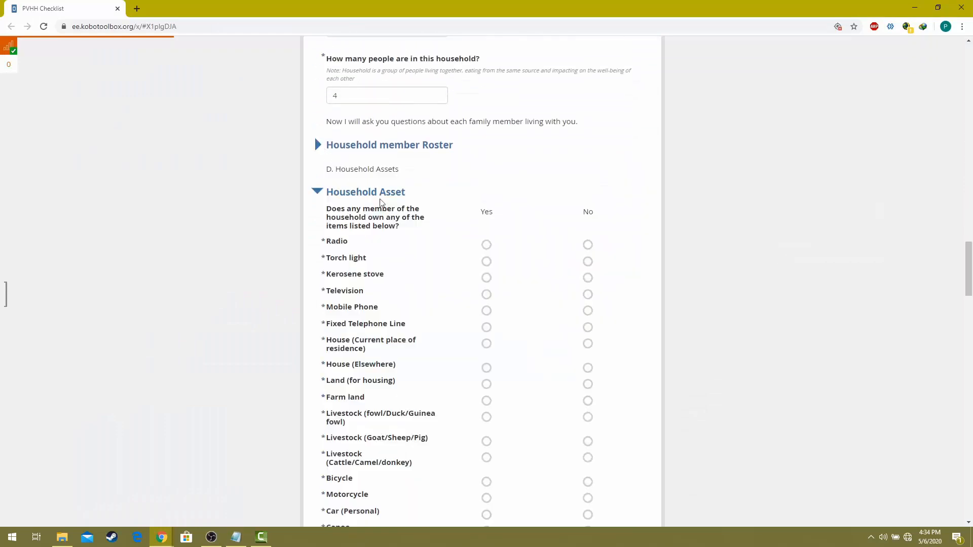
{"action": "left_click_drag", "start_coordinate": [326, 192], "coordinate": [407, 193]}
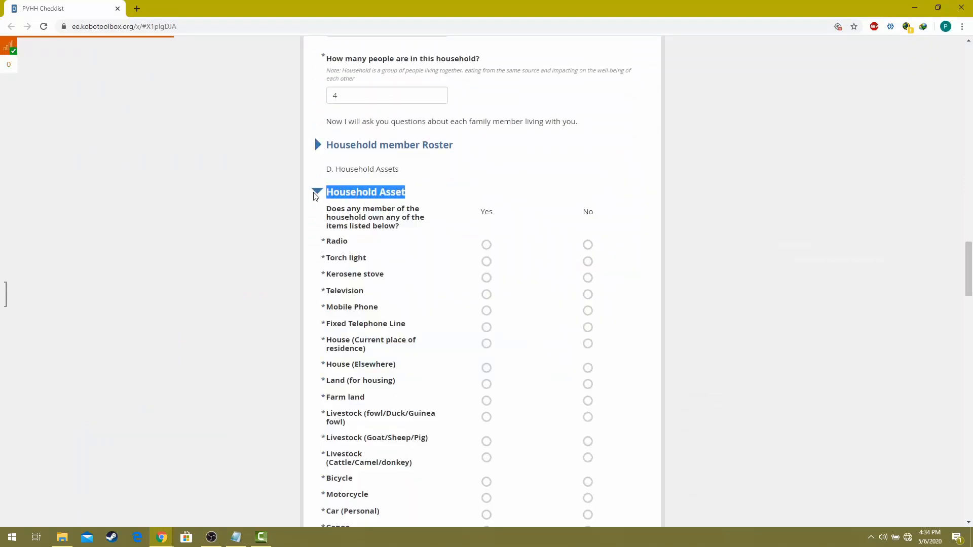
{"action": "left_click", "coordinate": [315, 195]}
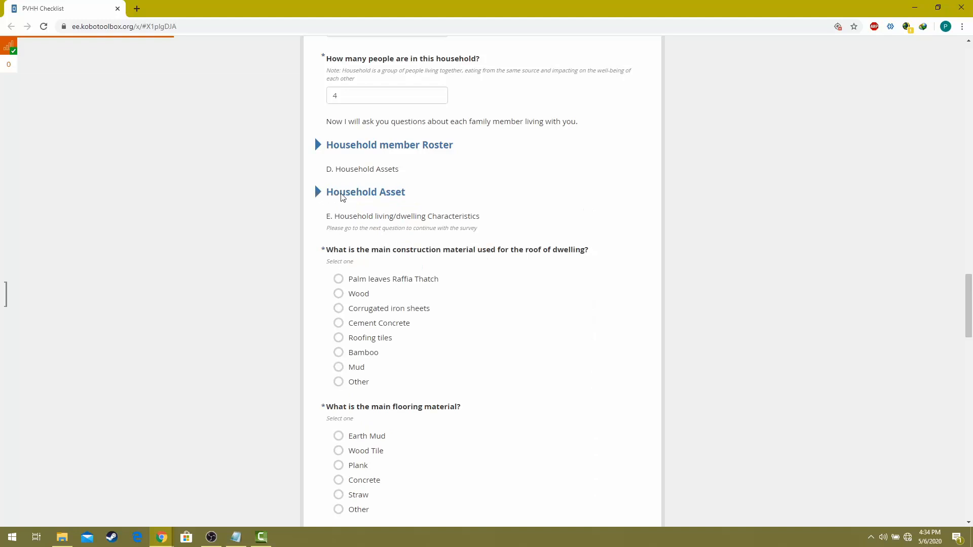
Switch to NASSCO MIS and add section 4 named Household Assets, with Required set to Yes and type Data Capture.
{"action": "key", "text": "alt+Tab"}
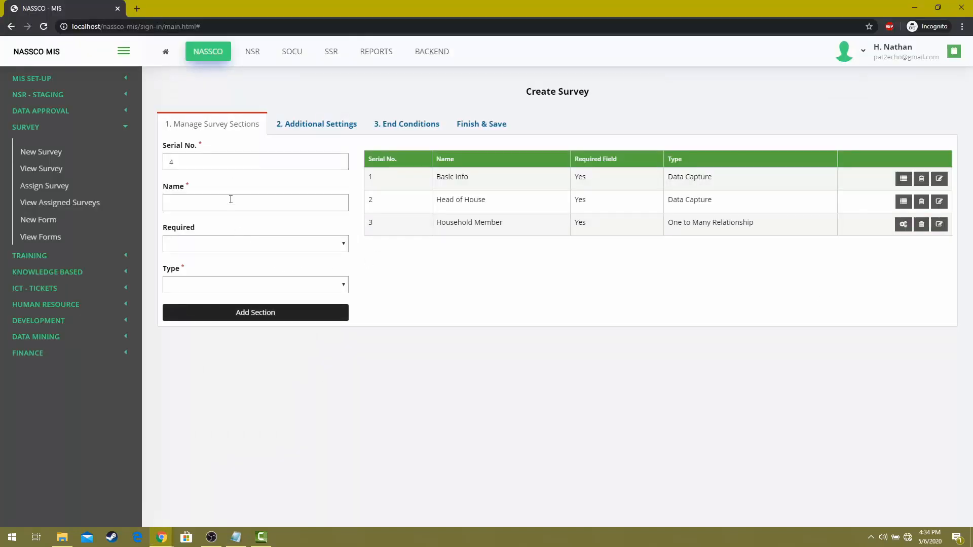
{"action": "left_click", "coordinate": [256, 201]}
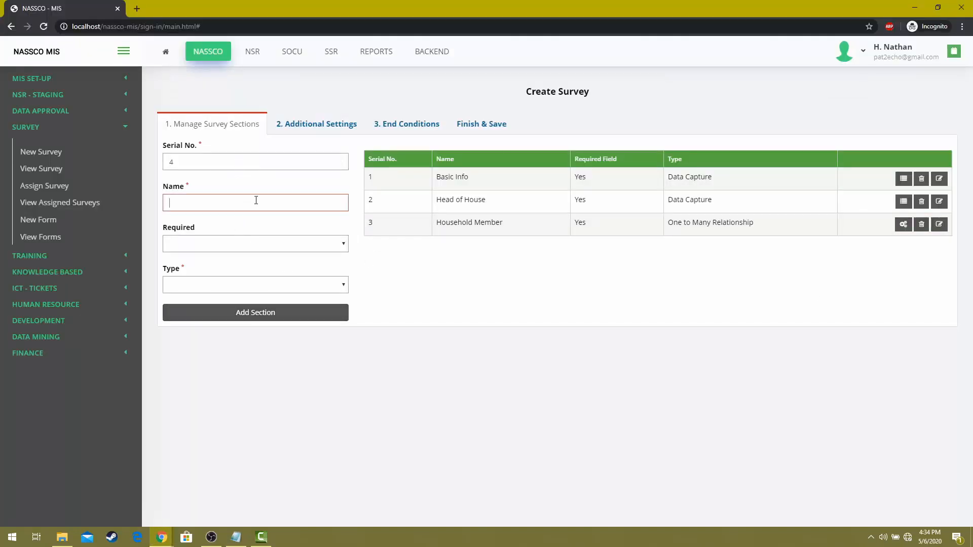
{"action": "type", "text": "Household Assets"}
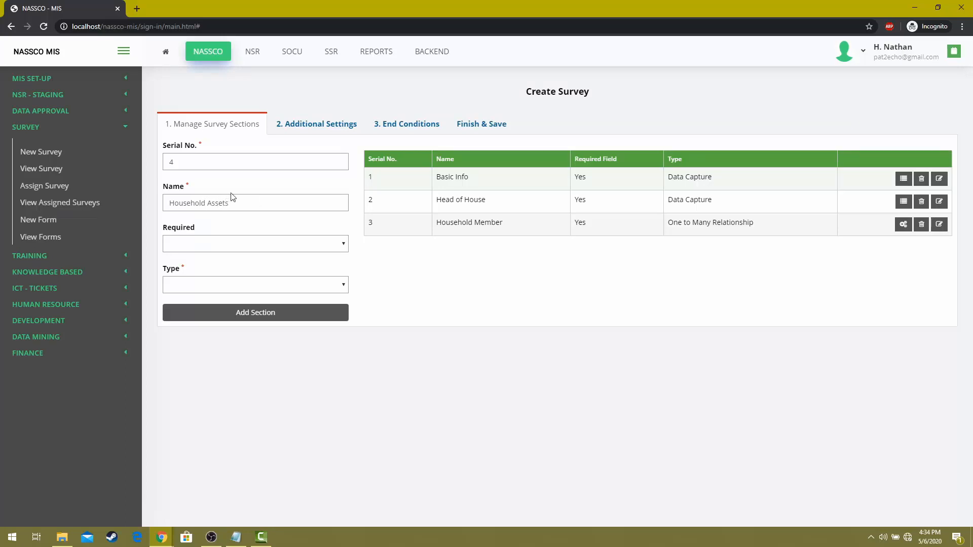
{"action": "left_click", "coordinate": [254, 243]}
{"action": "left_click", "coordinate": [254, 255]}
{"action": "left_click", "coordinate": [251, 286]}
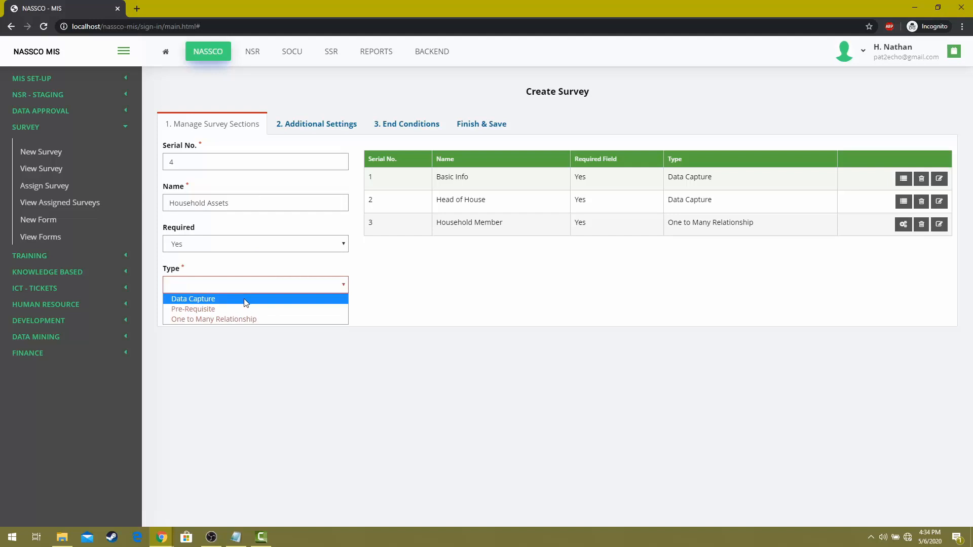
{"action": "left_click", "coordinate": [246, 299]}
{"action": "left_click", "coordinate": [264, 314]}
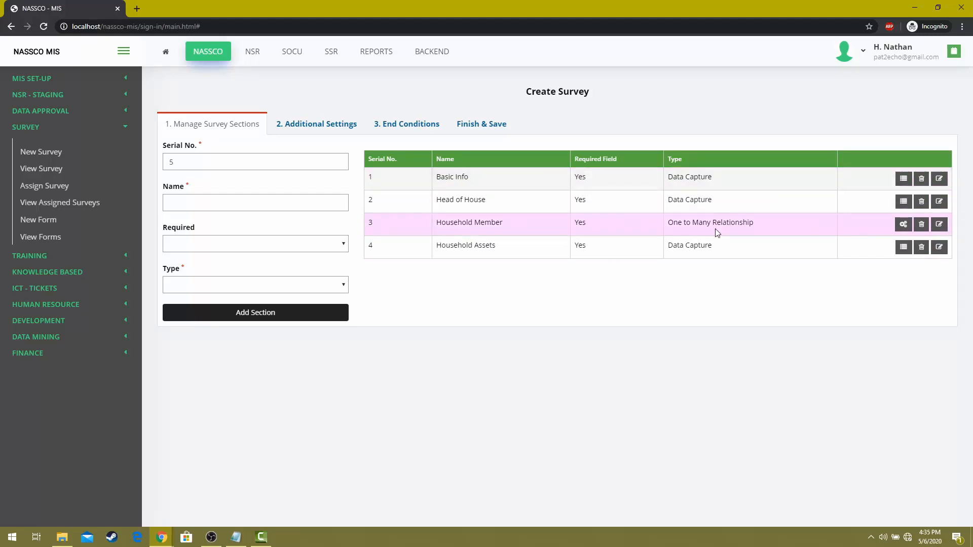
Switch to the PVHH Checklist form, collapse the Name of Head of household group, and review the basic household questions around it.
{"action": "key", "text": "alt+Tab"}
{"action": "scroll", "coordinate": [495, 274], "scroll_direction": "up", "scroll_amount": 5}
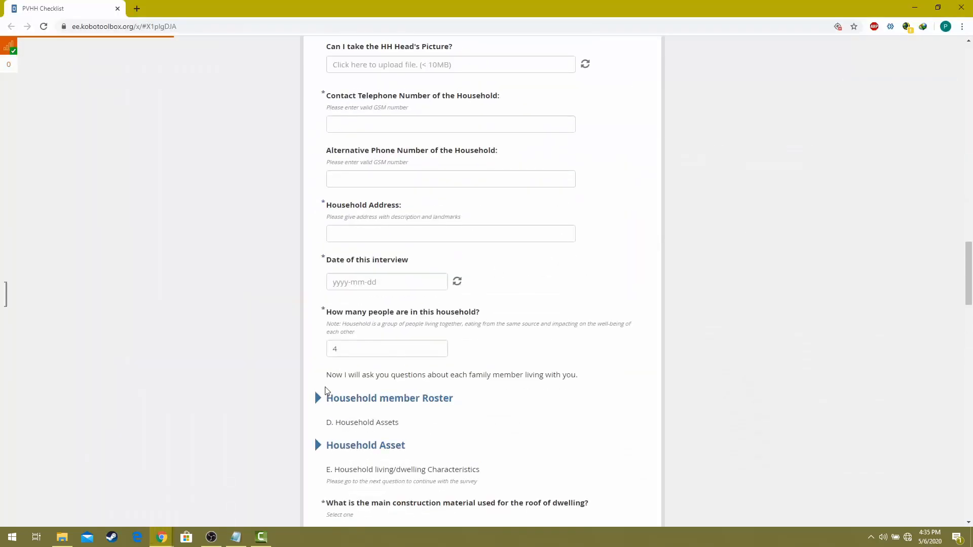
{"action": "scroll", "coordinate": [330, 400], "scroll_direction": "up", "scroll_amount": 7}
{"action": "left_click", "coordinate": [318, 235]}
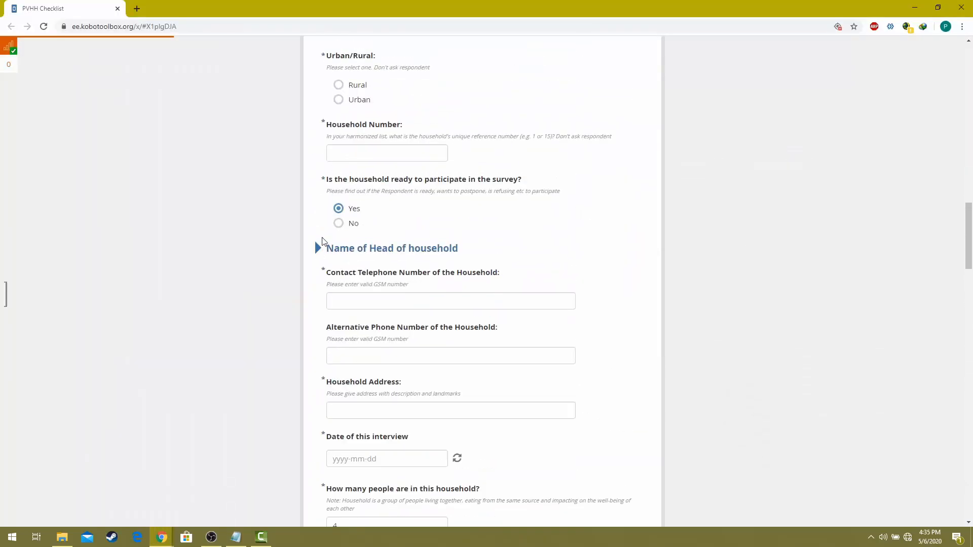
{"action": "scroll", "coordinate": [315, 248], "scroll_direction": "up", "scroll_amount": 3}
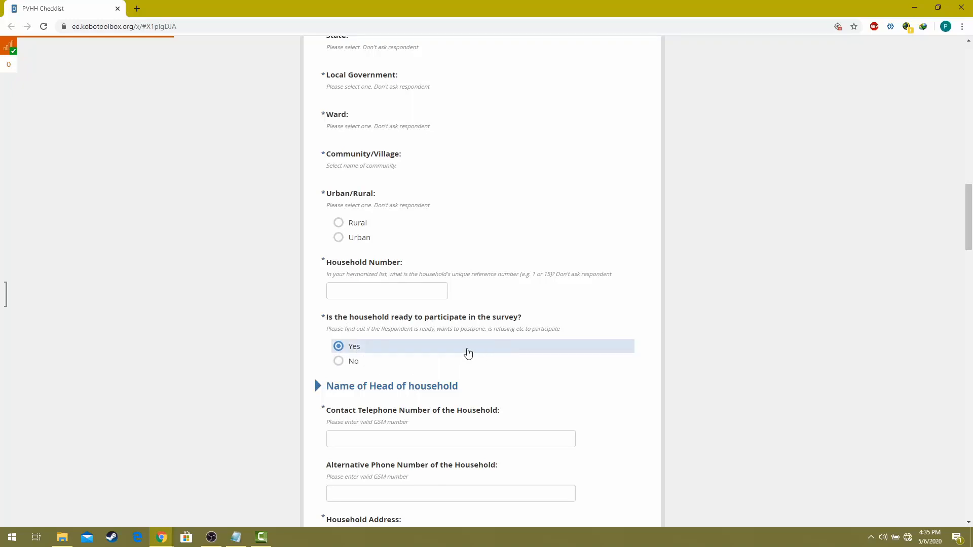
Switch to NASSCO MIS and, for the Basic Info section, enter a form named Basic Information using Household - Basic Info - X.2 - 66.
{"action": "key", "text": "alt+Tab"}
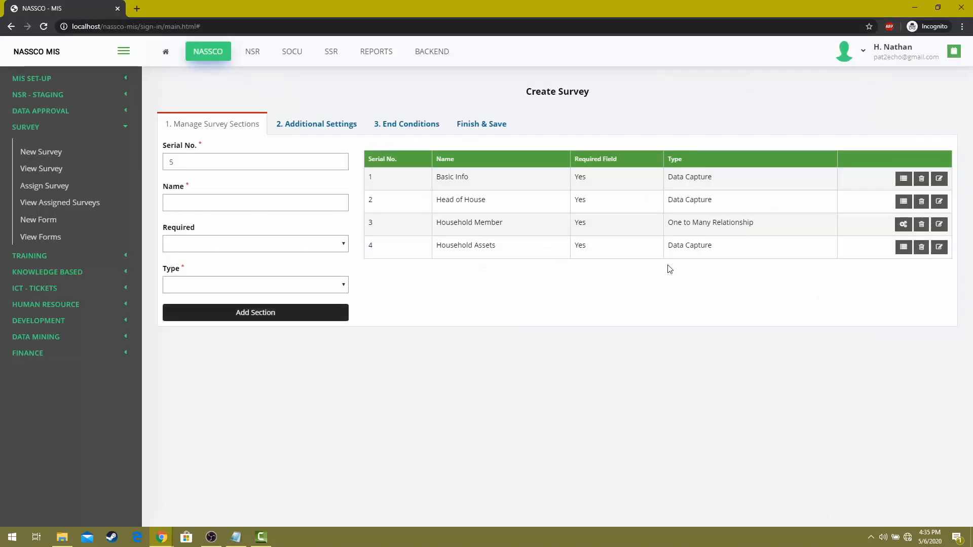
{"action": "left_click", "coordinate": [905, 180]}
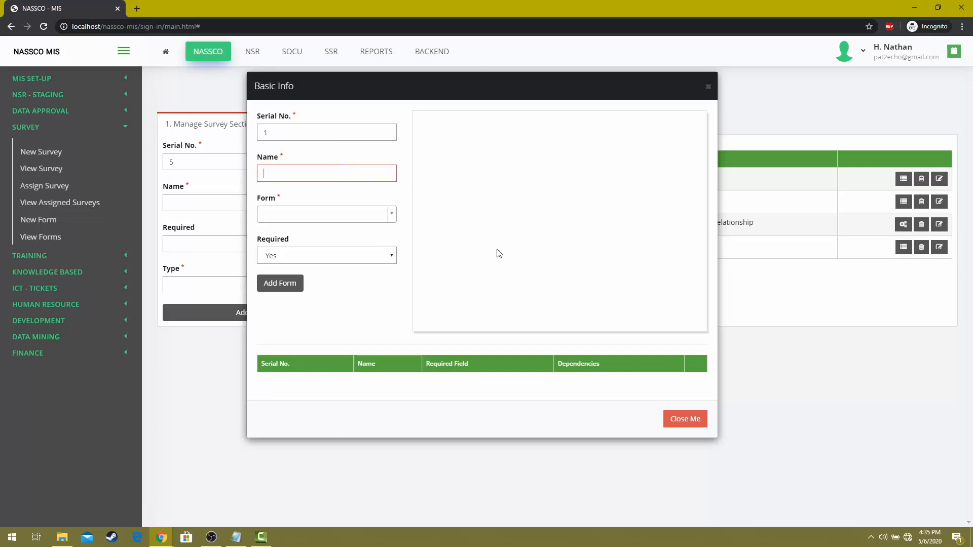
{"action": "type", "text": "Basic Information"}
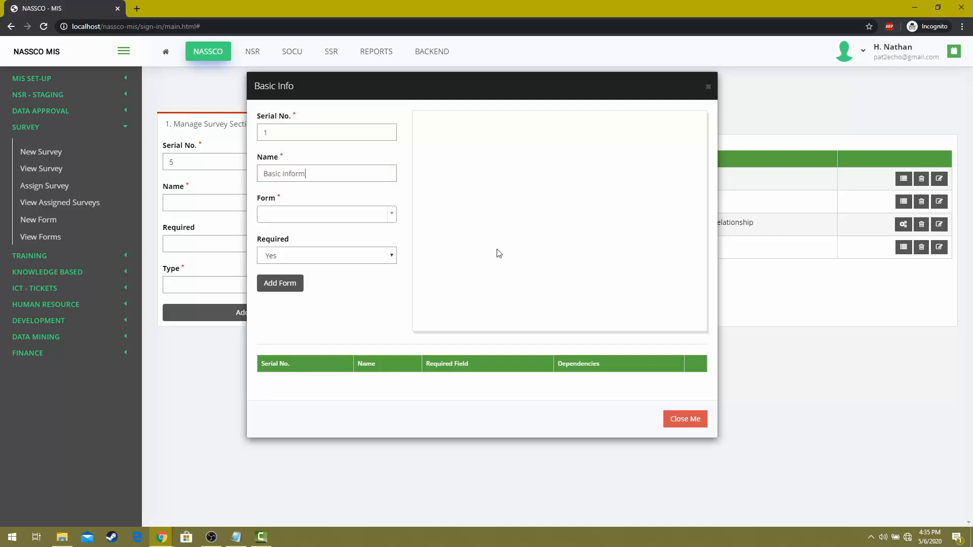
{"action": "left_click", "coordinate": [321, 216]}
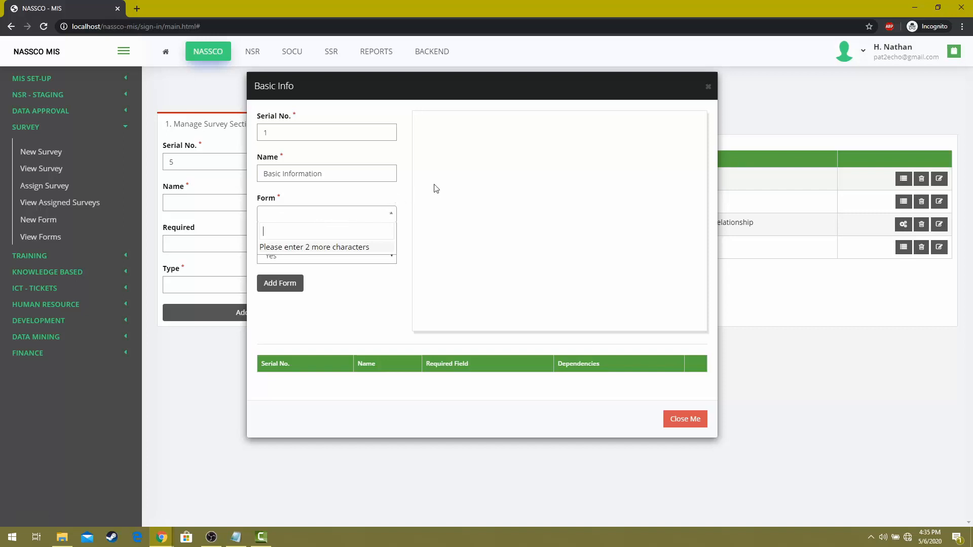
{"action": "type", "text": "house"}
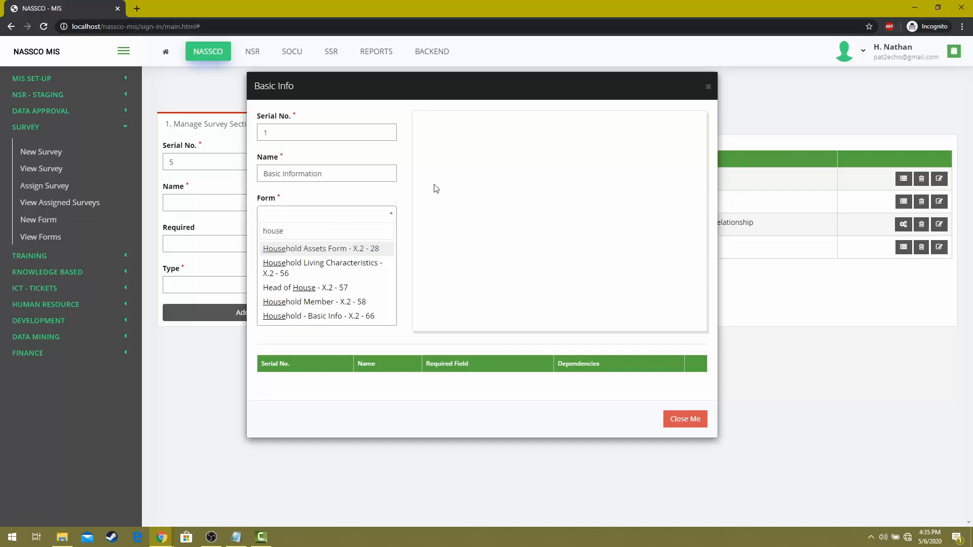
{"action": "left_click", "coordinate": [322, 316]}
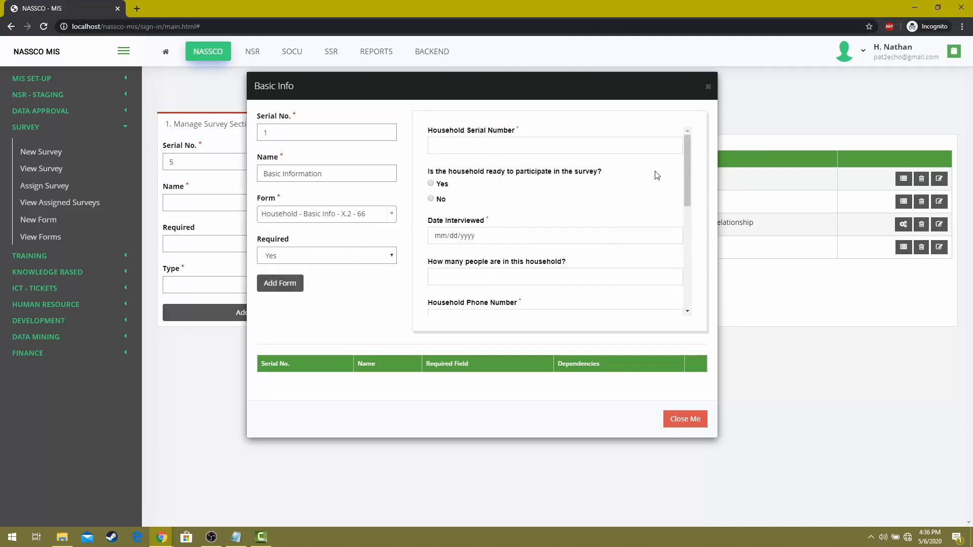
Examine the questions in the preview of the Household - Basic Info form, from the serial number to the household address.
{"action": "left_click_drag", "start_coordinate": [433, 131], "coordinate": [507, 133]}
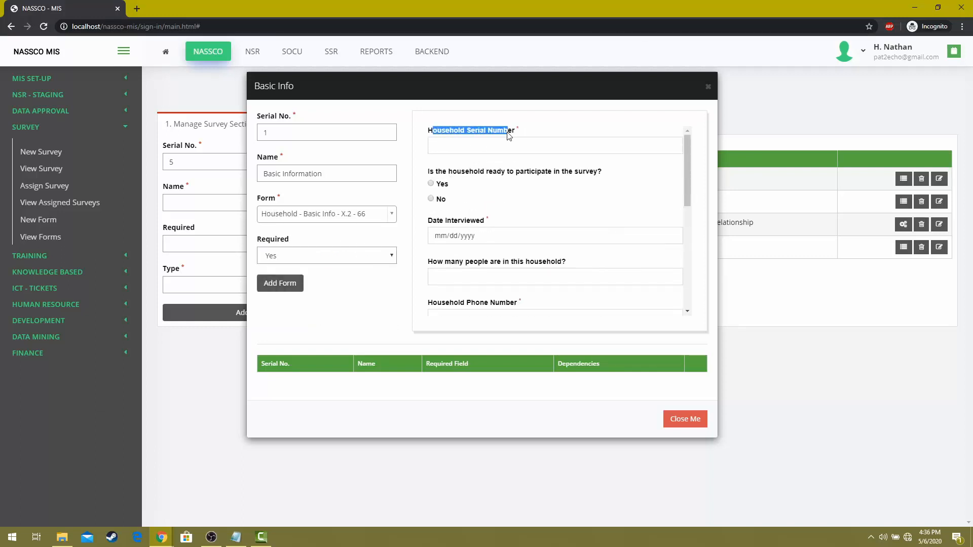
{"action": "left_click", "coordinate": [428, 172]}
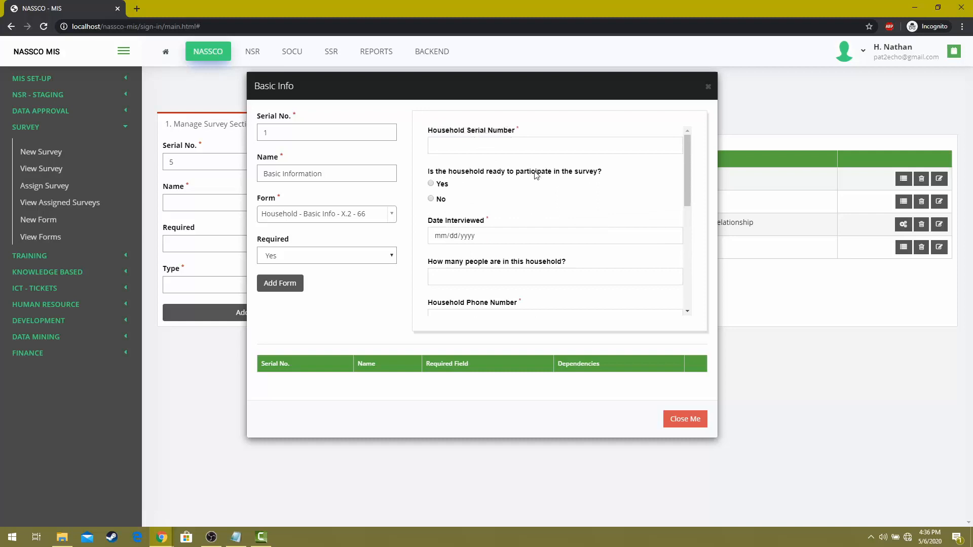
{"action": "double_click", "coordinate": [450, 174]}
{"action": "scroll", "coordinate": [527, 177], "scroll_direction": "down", "scroll_amount": 5}
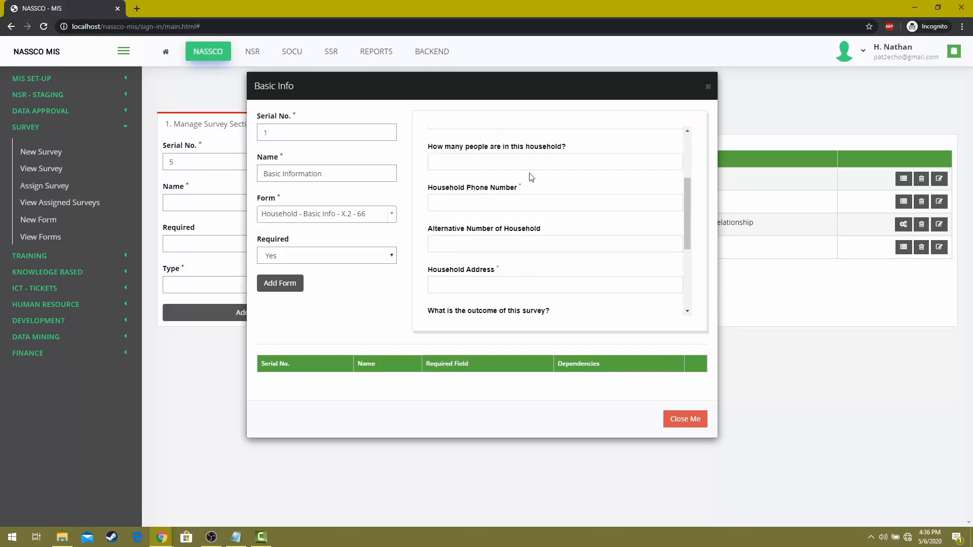
{"action": "scroll", "coordinate": [528, 178], "scroll_direction": "up", "scroll_amount": 5}
Keep Required set to Yes for the Basic Information form, add it to the Basic Info section, and close the section's form dialog.
{"action": "left_click", "coordinate": [307, 255]}
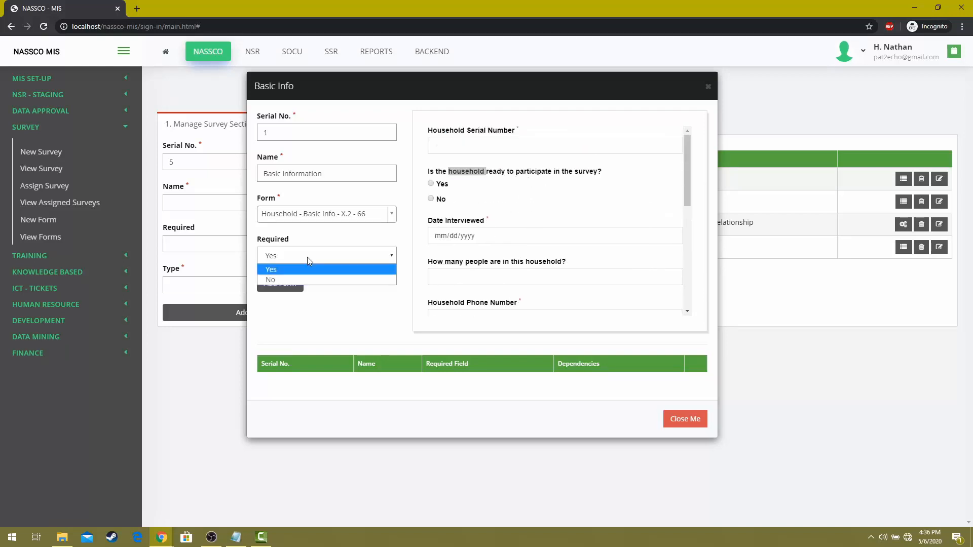
{"action": "left_click", "coordinate": [293, 268]}
{"action": "left_click", "coordinate": [287, 283]}
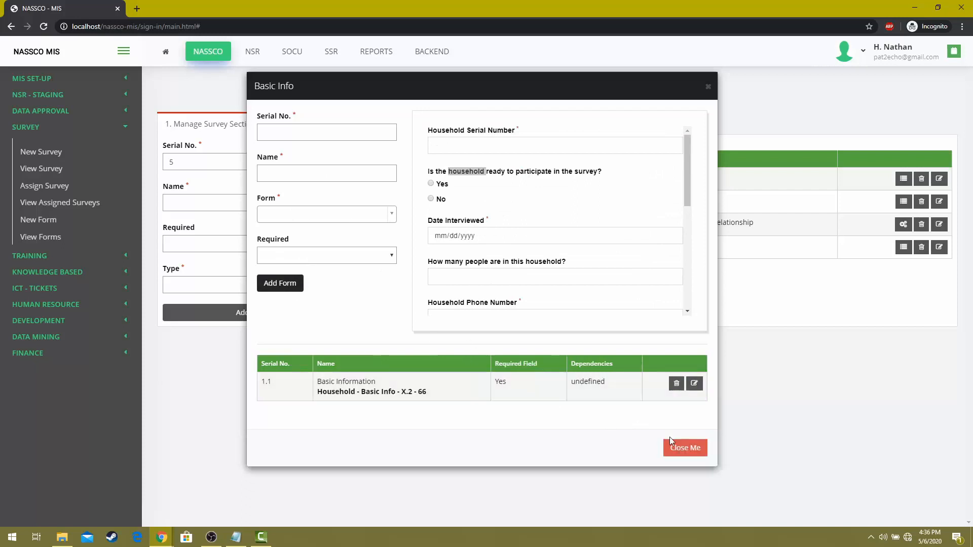
{"action": "left_click", "coordinate": [674, 451]}
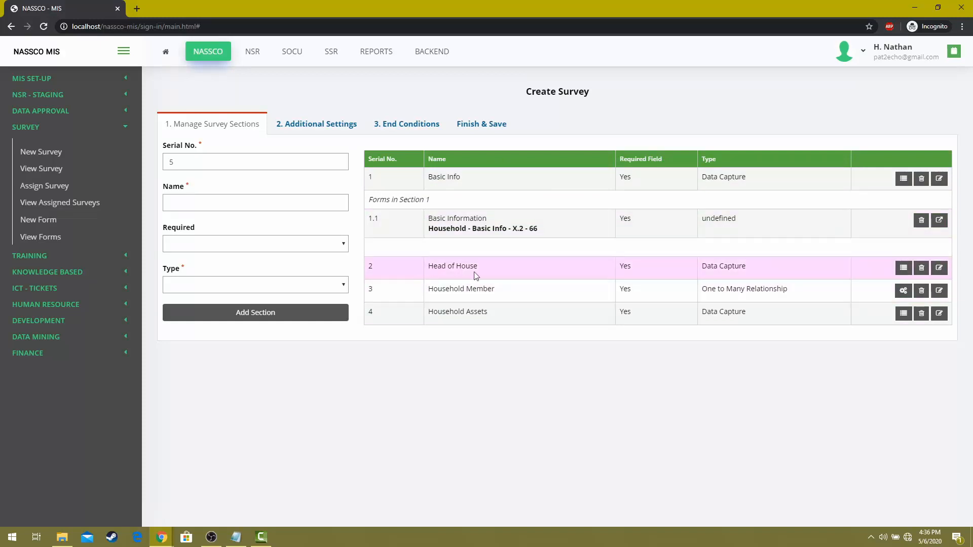
Open the forms of the Head of House section and enter serial number 2 and the name Head of House Info.
{"action": "left_click", "coordinate": [904, 269]}
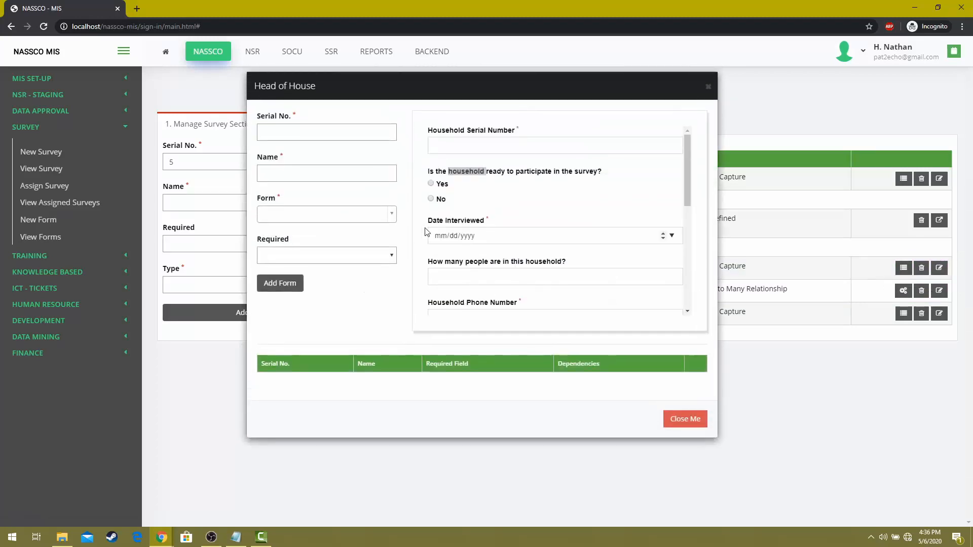
{"action": "left_click", "coordinate": [322, 132]}
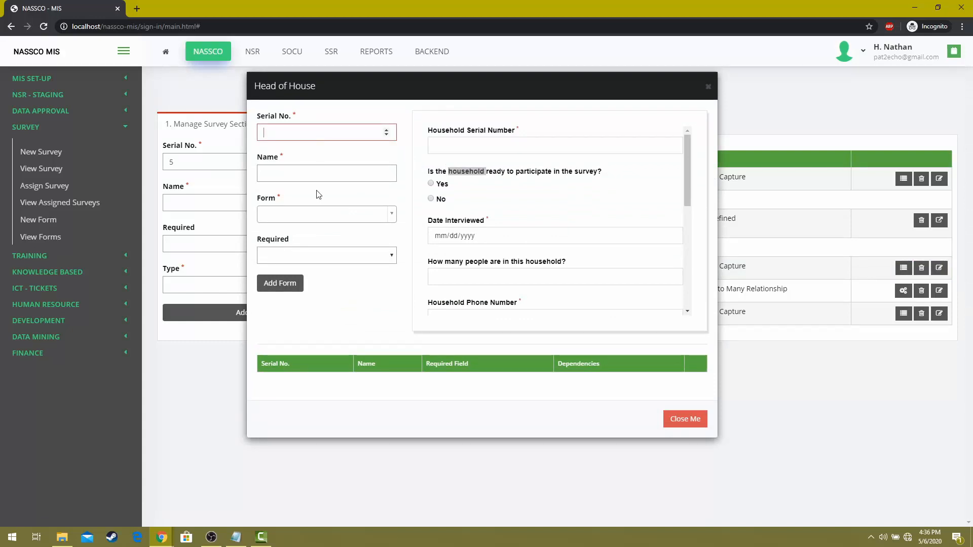
{"action": "type", "text": "2"}
{"action": "left_click", "coordinate": [301, 168]}
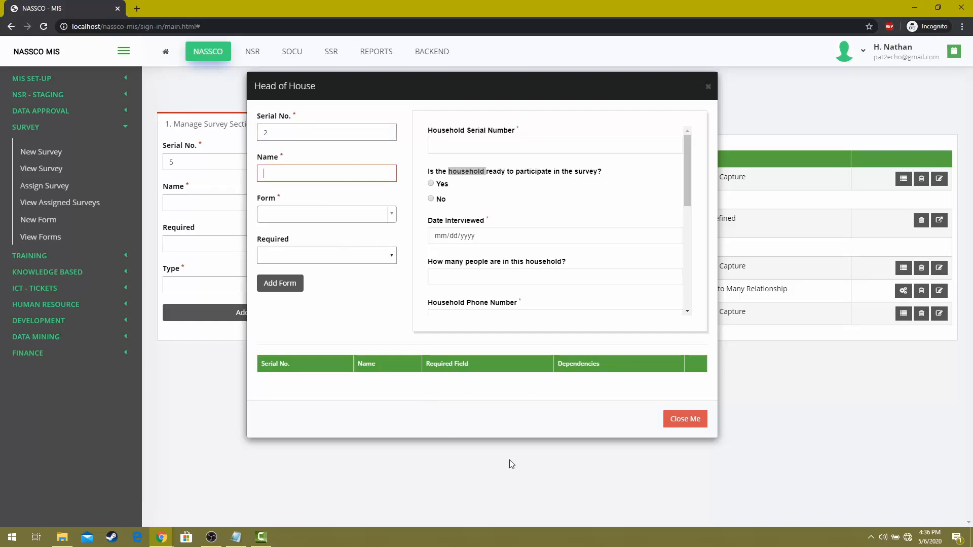
{"action": "type", "text": "Head of"}
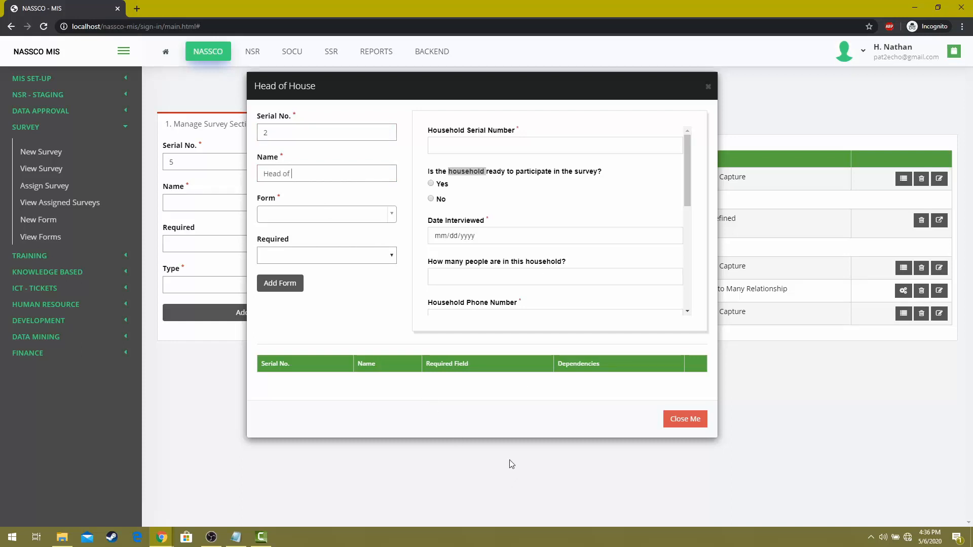
{"action": "type", "text": " House Info"}
Find the form Head of House - X.2 - 57 and choose it for the Head of House Info entry.
{"action": "left_click", "coordinate": [361, 221]}
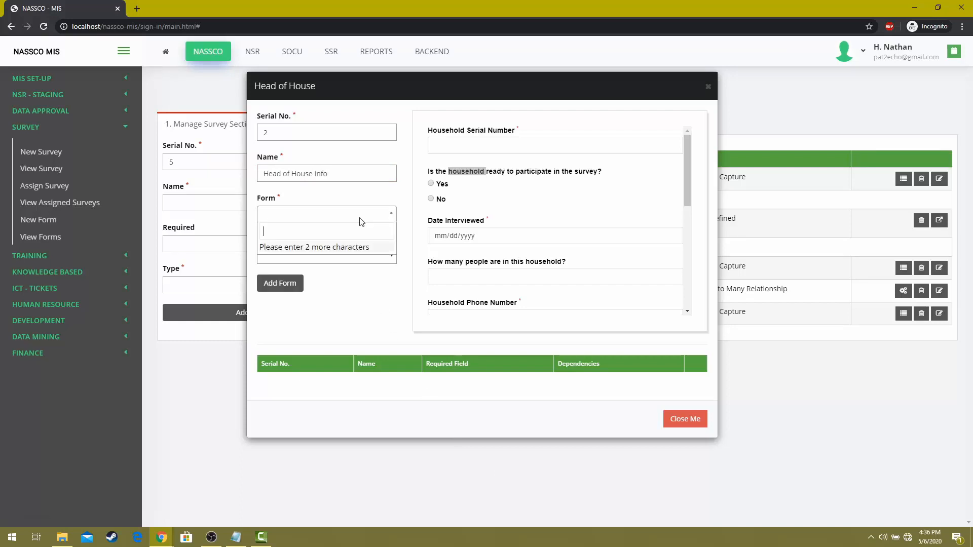
{"action": "type", "text": "house"}
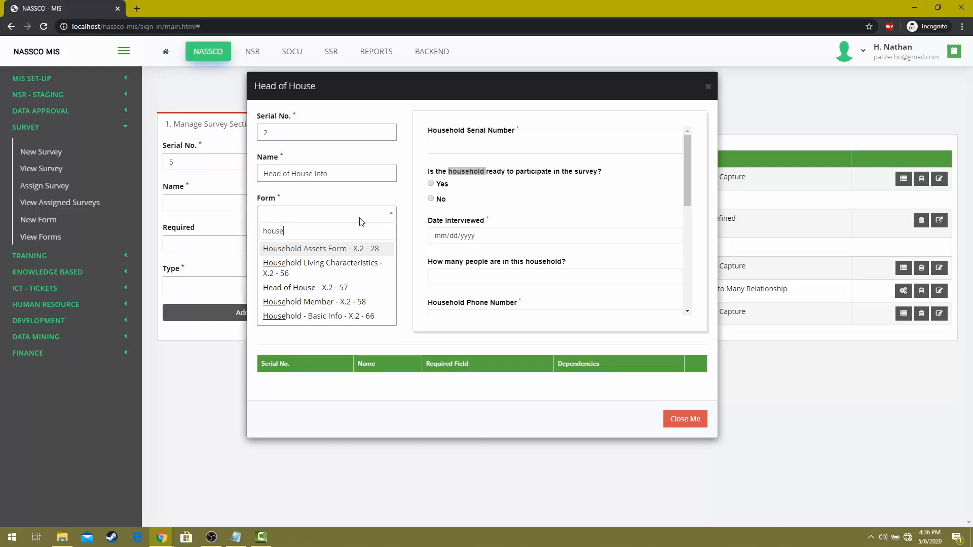
{"action": "key", "text": "BackSpace"}
{"action": "key", "text": "BackSpace"}
{"action": "key", "text": "BackSpace"}
{"action": "key", "text": "BackSpace"}
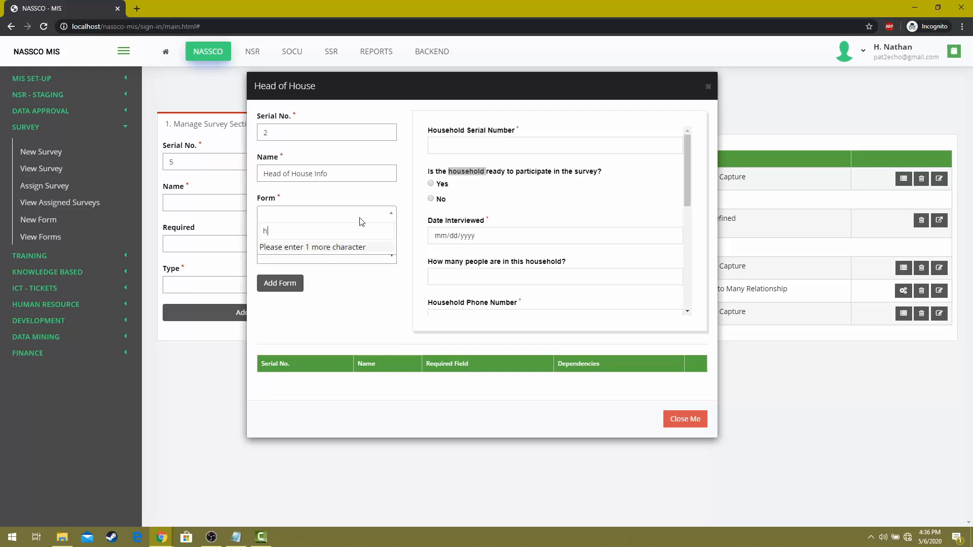
{"action": "type", "text": "ead"}
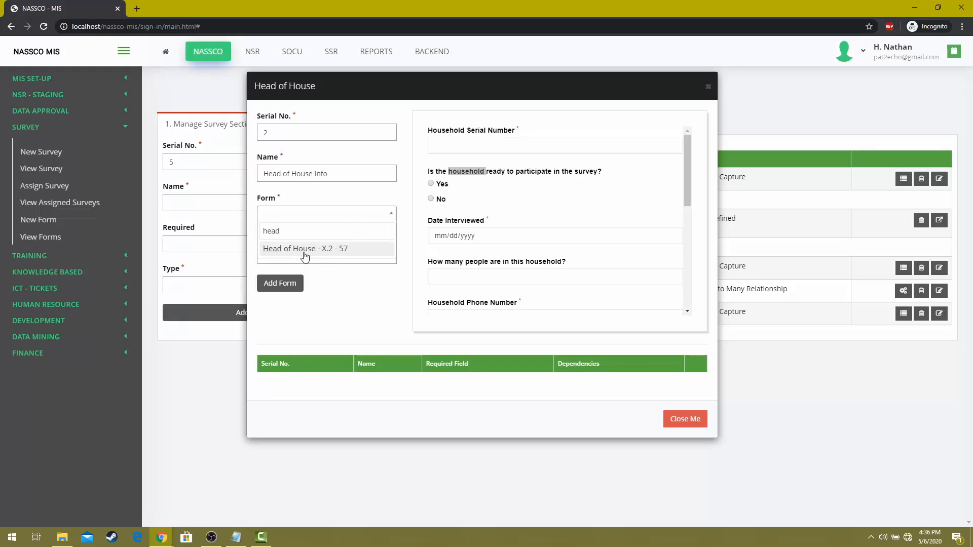
{"action": "left_click", "coordinate": [307, 252]}
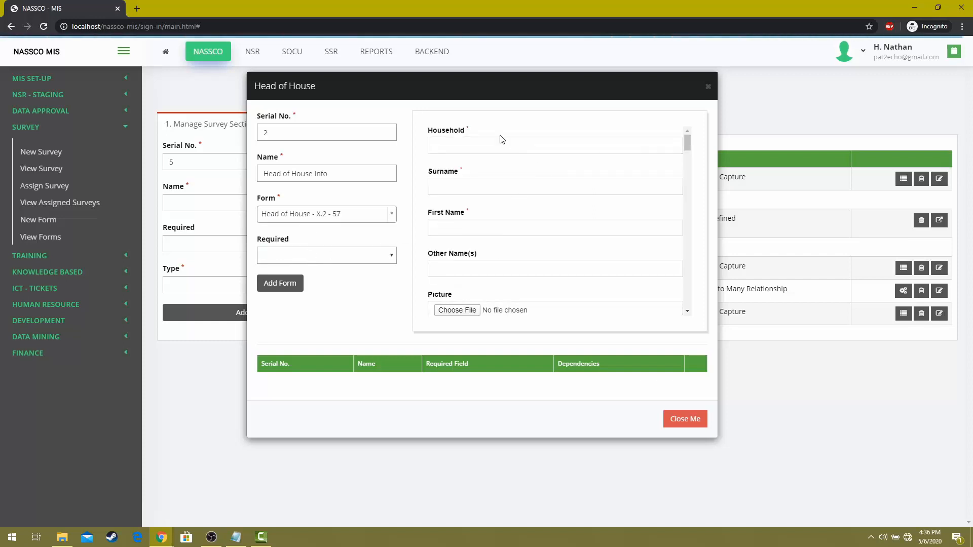
Set Required to Yes for Head of House Info, add it to the Head of House section, and close the form dialog.
{"action": "scroll", "coordinate": [491, 187], "scroll_direction": "down", "scroll_amount": 1}
{"action": "scroll", "coordinate": [532, 198], "scroll_direction": "up", "scroll_amount": 1}
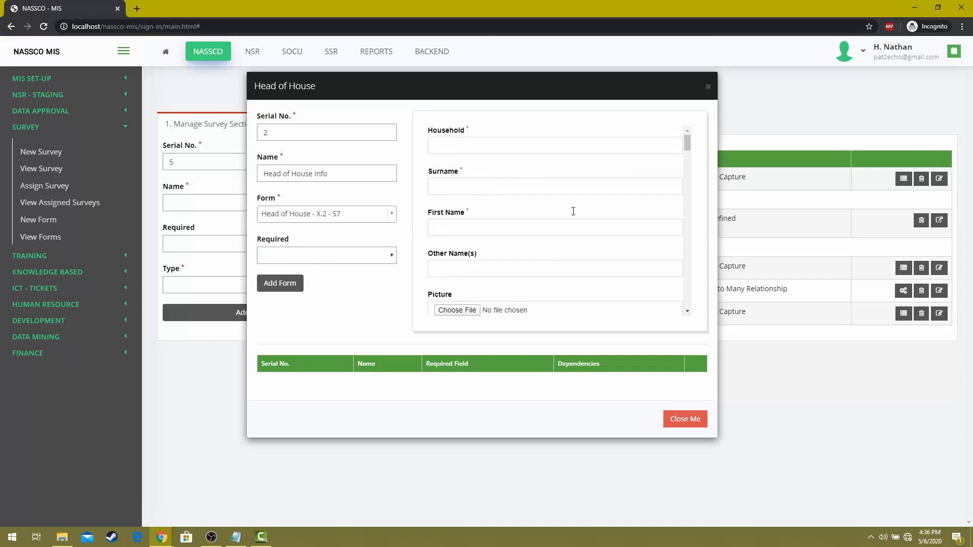
{"action": "scroll", "coordinate": [532, 221], "scroll_direction": "down", "scroll_amount": 6}
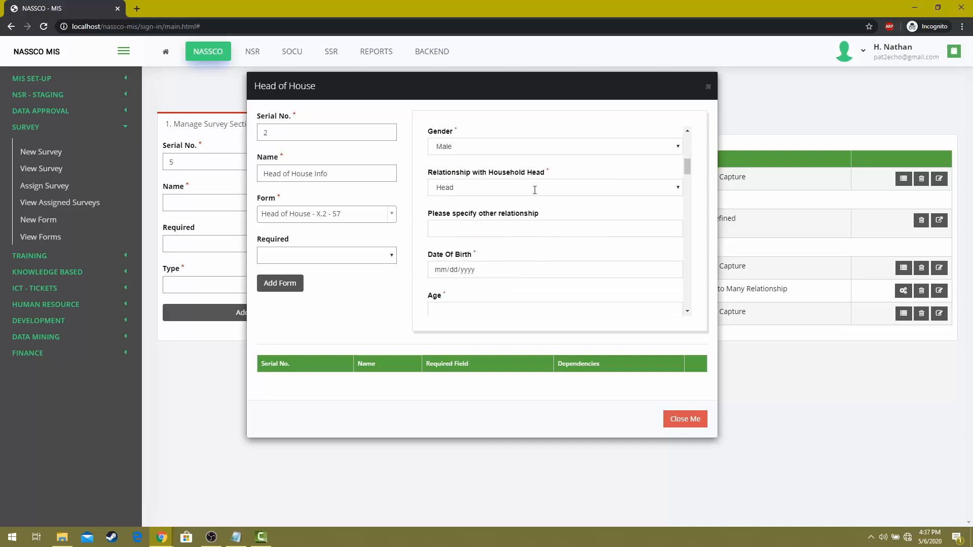
{"action": "scroll", "coordinate": [535, 190], "scroll_direction": "up", "scroll_amount": 1}
{"action": "left_click", "coordinate": [334, 255]}
{"action": "left_click", "coordinate": [318, 274]}
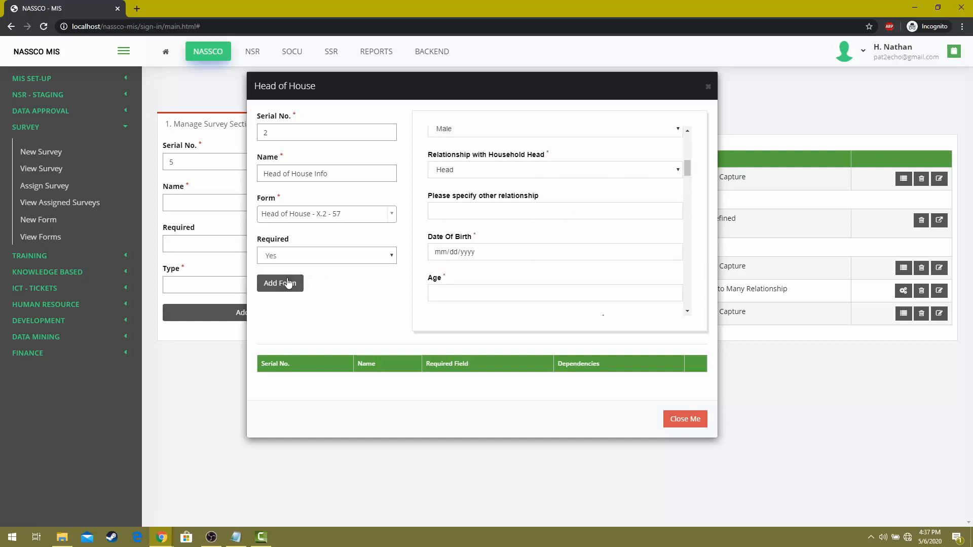
{"action": "left_click", "coordinate": [292, 285]}
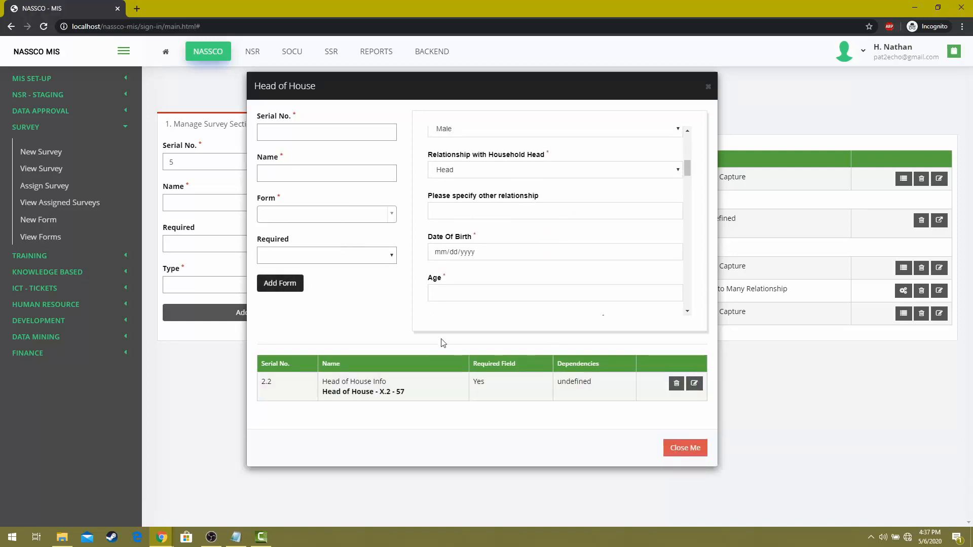
{"action": "left_click", "coordinate": [688, 451]}
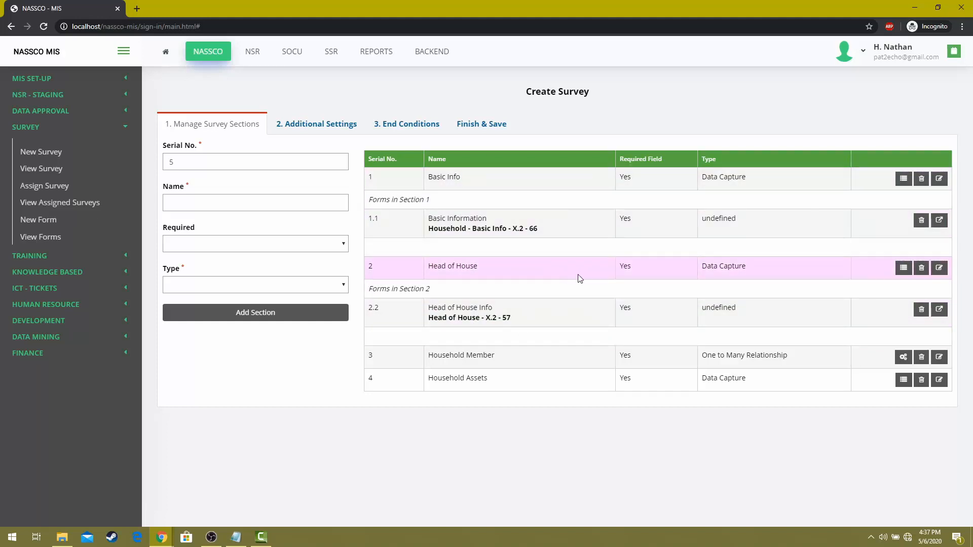
Preview the questions of the attached Head of House Info and Basic Information forms, closing each preview.
{"action": "left_click", "coordinate": [941, 311]}
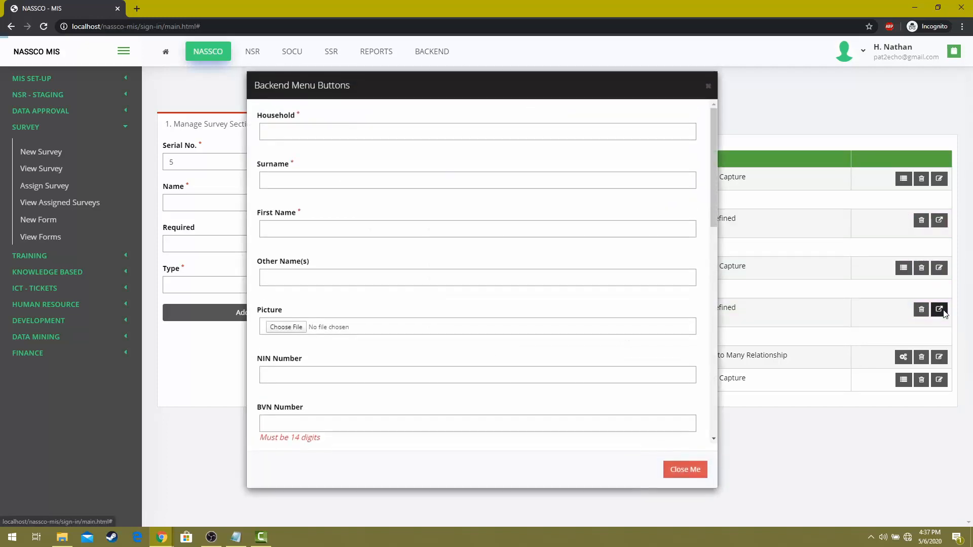
{"action": "scroll", "coordinate": [624, 221], "scroll_direction": "down", "scroll_amount": 1}
{"action": "scroll", "coordinate": [624, 221], "scroll_direction": "down", "scroll_amount": 13}
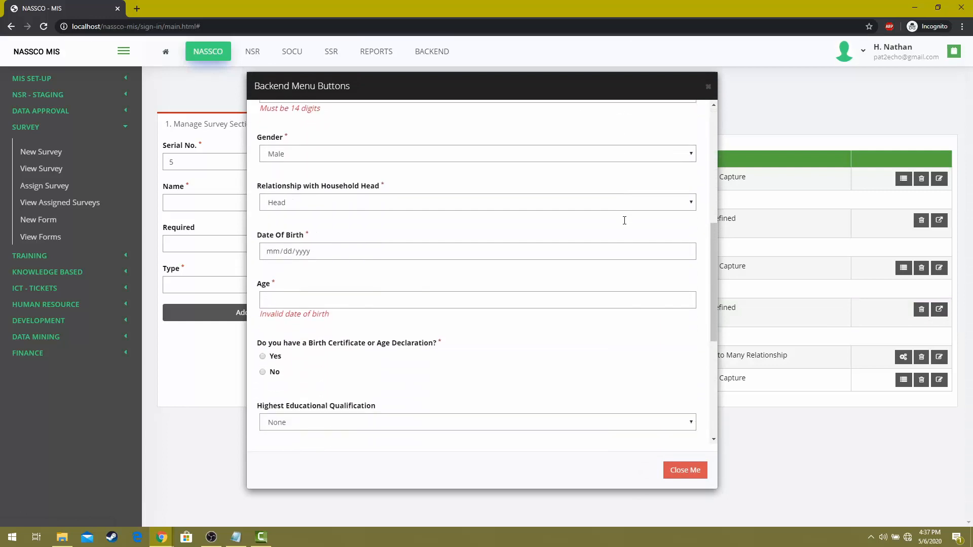
{"action": "scroll", "coordinate": [625, 221], "scroll_direction": "up", "scroll_amount": 14}
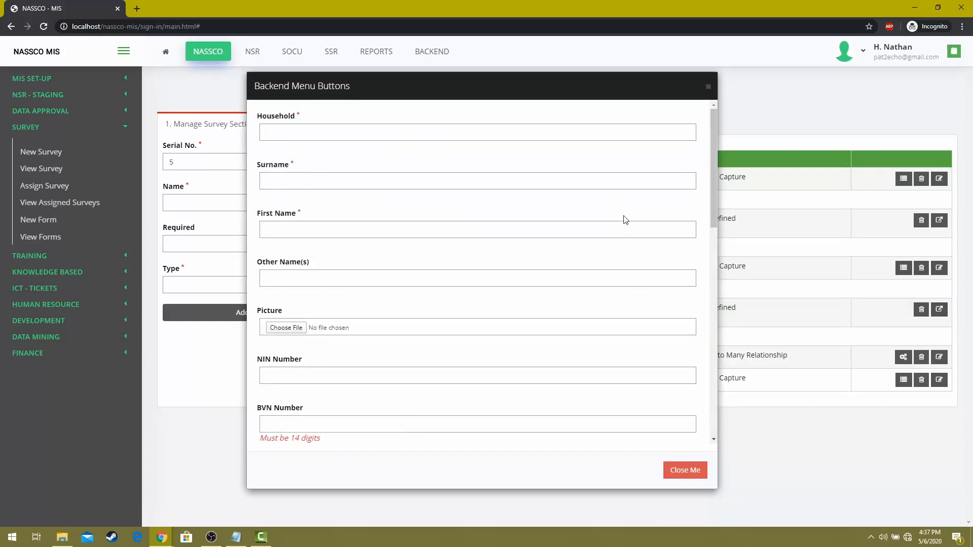
{"action": "left_click", "coordinate": [685, 470]}
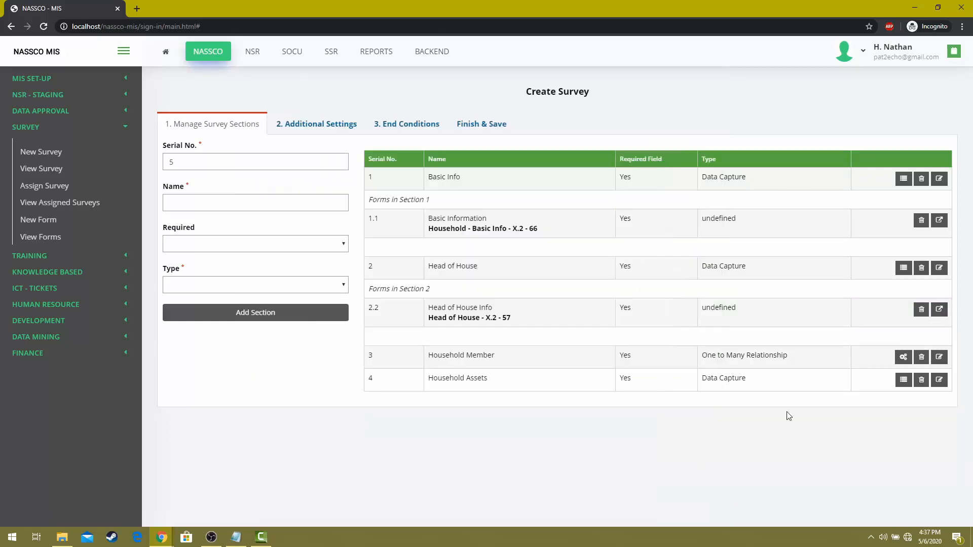
{"action": "left_click", "coordinate": [939, 220]}
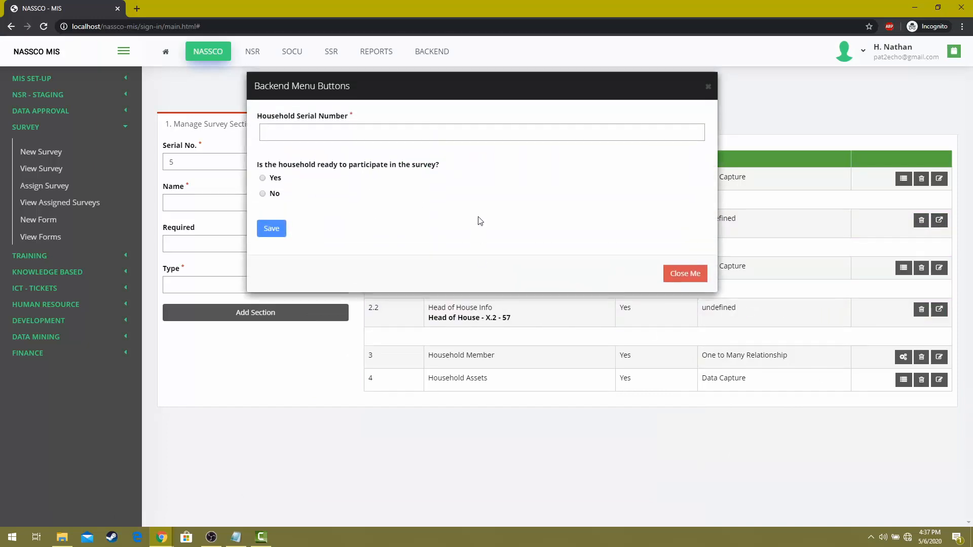
{"action": "left_click", "coordinate": [685, 274]}
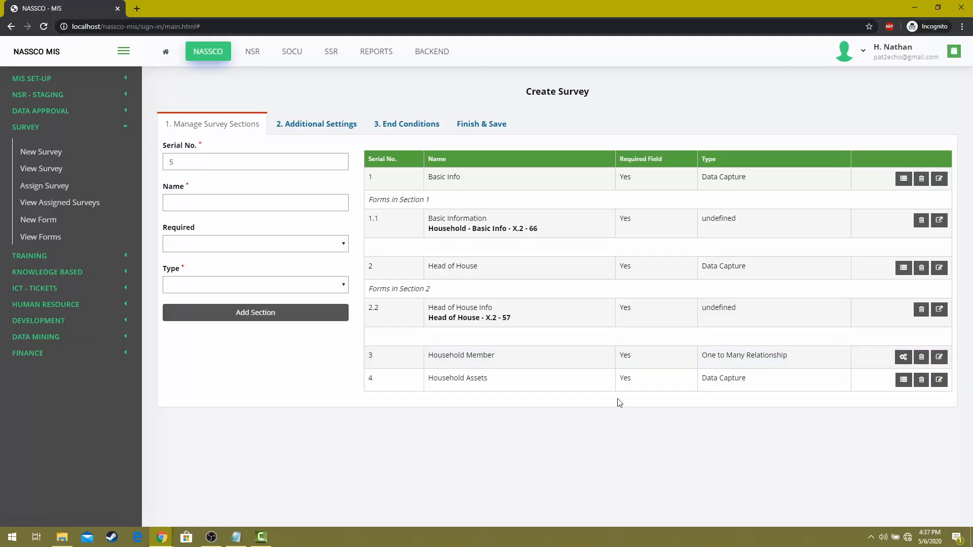
Switch to the PVHH Checklist form and examine the Household member Roster group and the question on how many people are in the household.
{"action": "key", "text": "alt+Tab"}
{"action": "scroll", "coordinate": [417, 364], "scroll_direction": "down", "scroll_amount": 3}
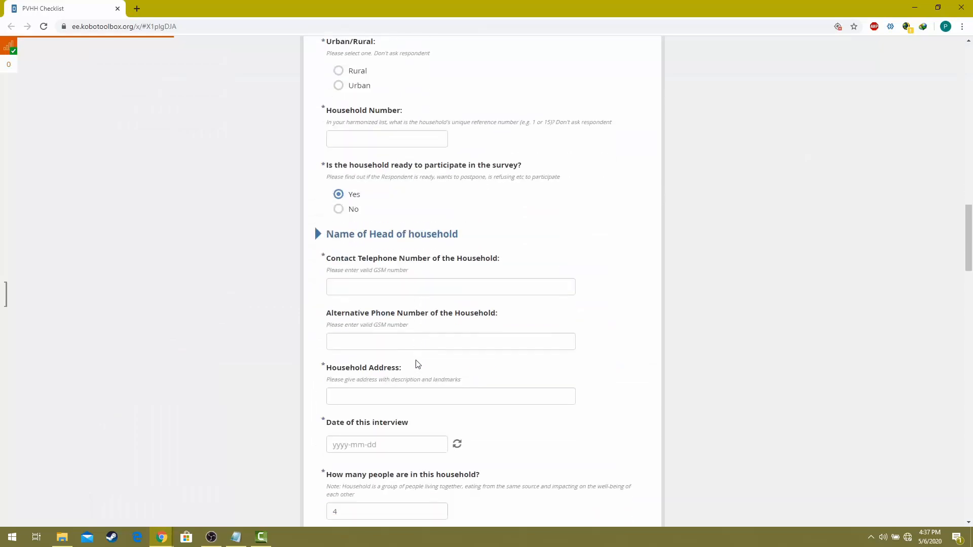
{"action": "scroll", "coordinate": [381, 262], "scroll_direction": "down", "scroll_amount": 10}
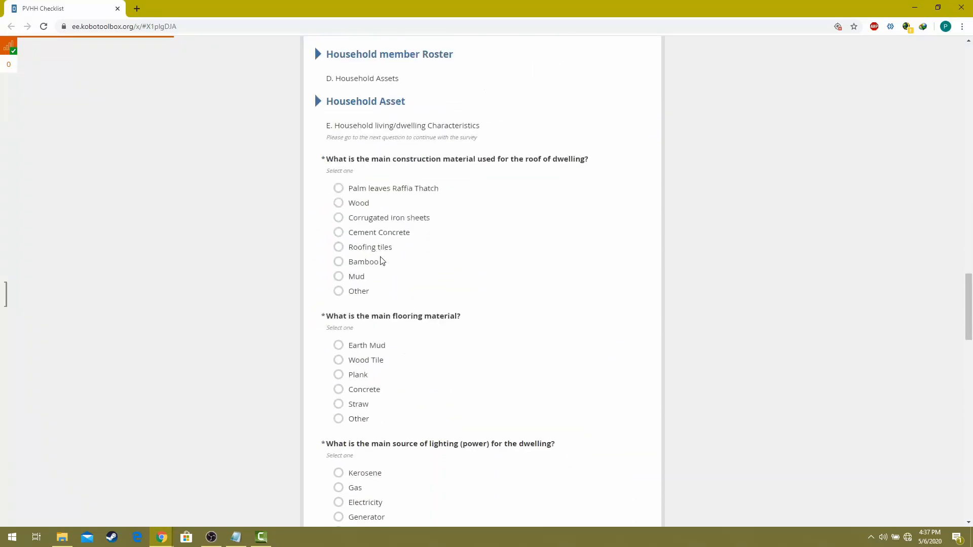
{"action": "scroll", "coordinate": [381, 262], "scroll_direction": "up", "scroll_amount": 4}
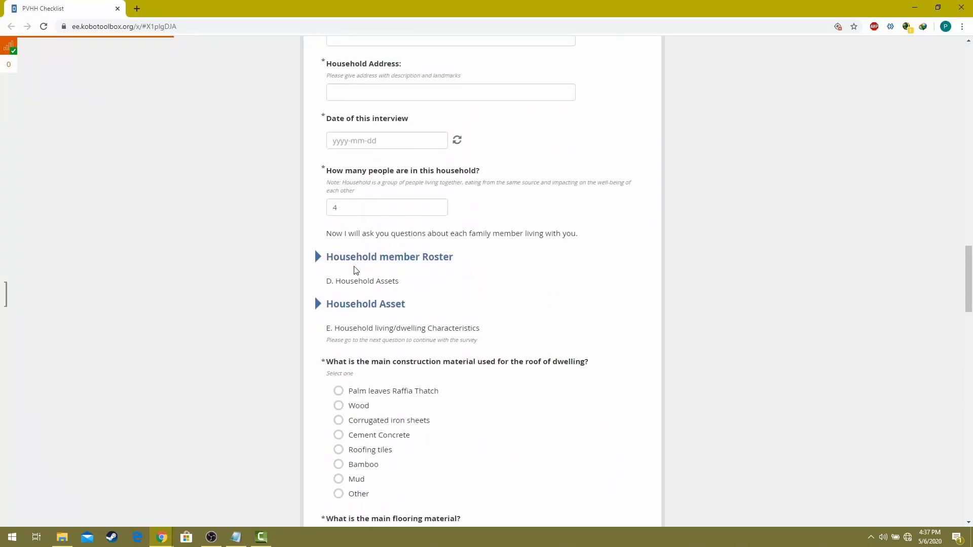
{"action": "left_click_drag", "start_coordinate": [326, 257], "coordinate": [454, 259]}
{"action": "left_click_drag", "start_coordinate": [365, 206], "coordinate": [307, 212]}
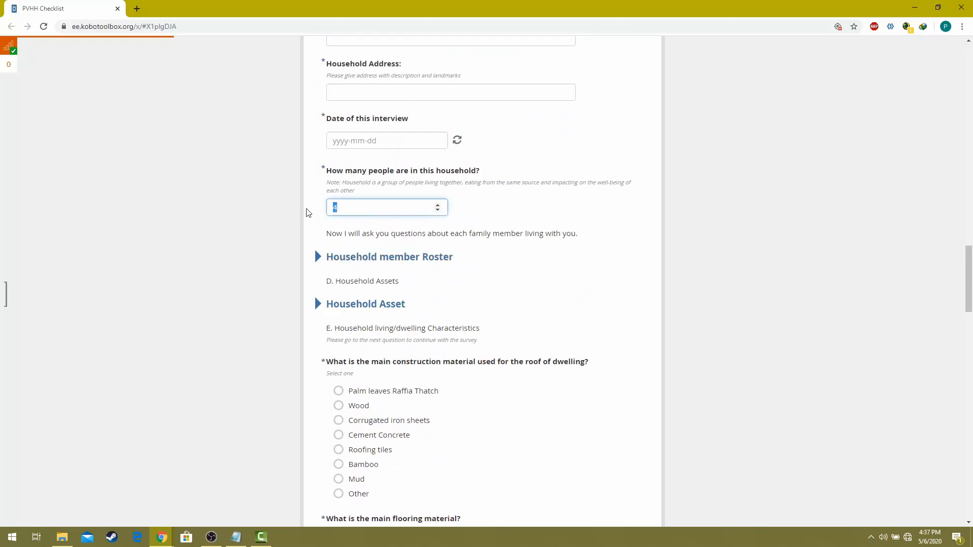
{"action": "left_click_drag", "start_coordinate": [332, 172], "coordinate": [493, 175]}
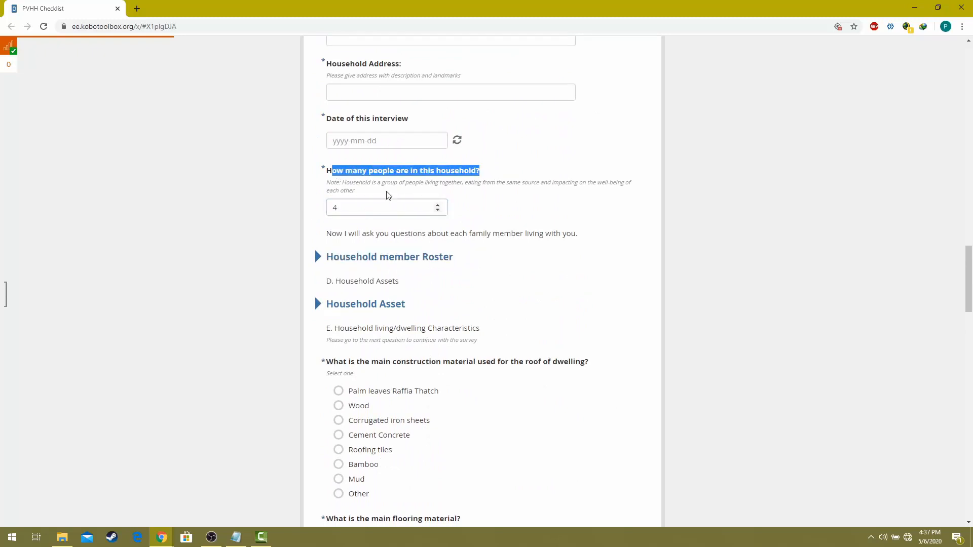
{"action": "left_click", "coordinate": [335, 173]}
{"action": "double_click", "coordinate": [336, 208]}
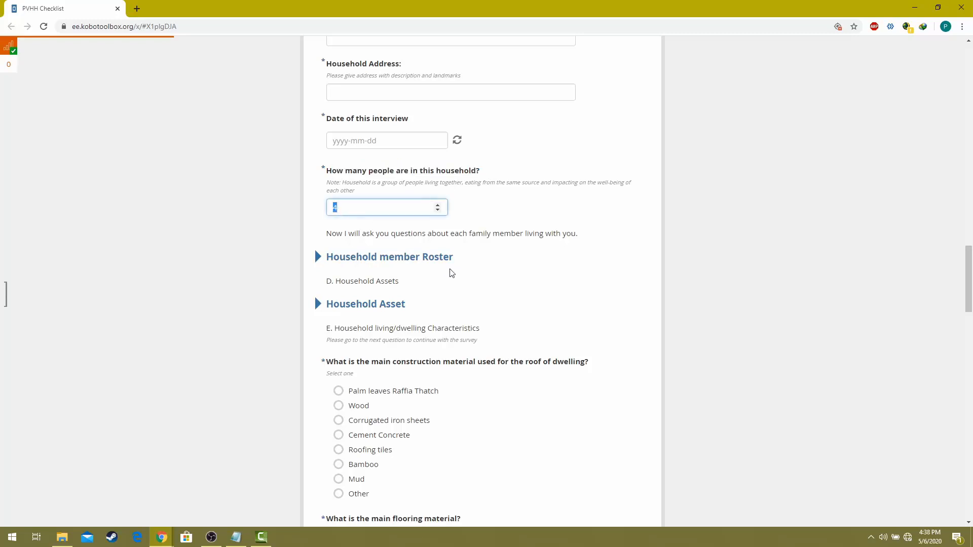
Switch to NASSCO MIS and, in the Household Member section's relationship settings, choose Household Members - 2 as the child survey.
{"action": "key", "text": "alt+Tab"}
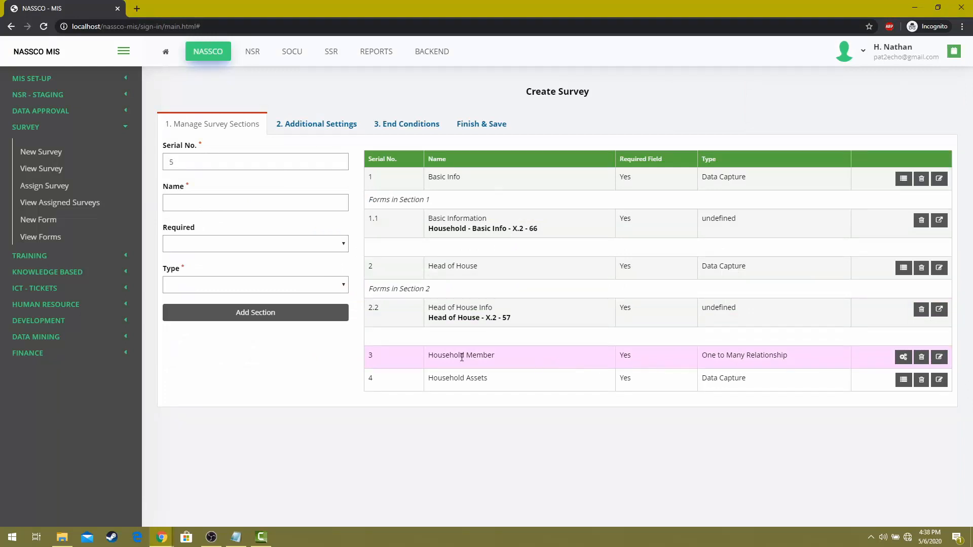
{"action": "left_click", "coordinate": [903, 358]}
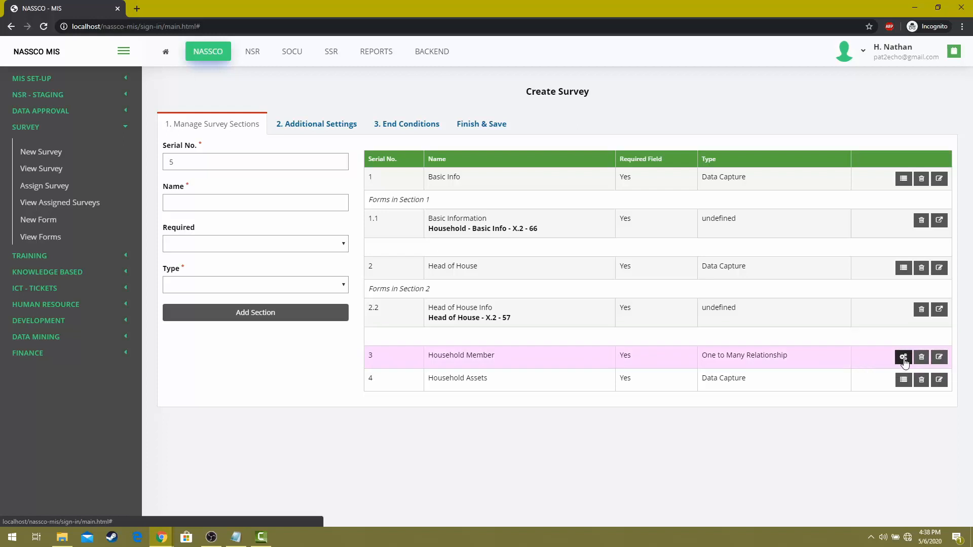
{"action": "scroll", "coordinate": [439, 179], "scroll_direction": "down", "scroll_amount": 1}
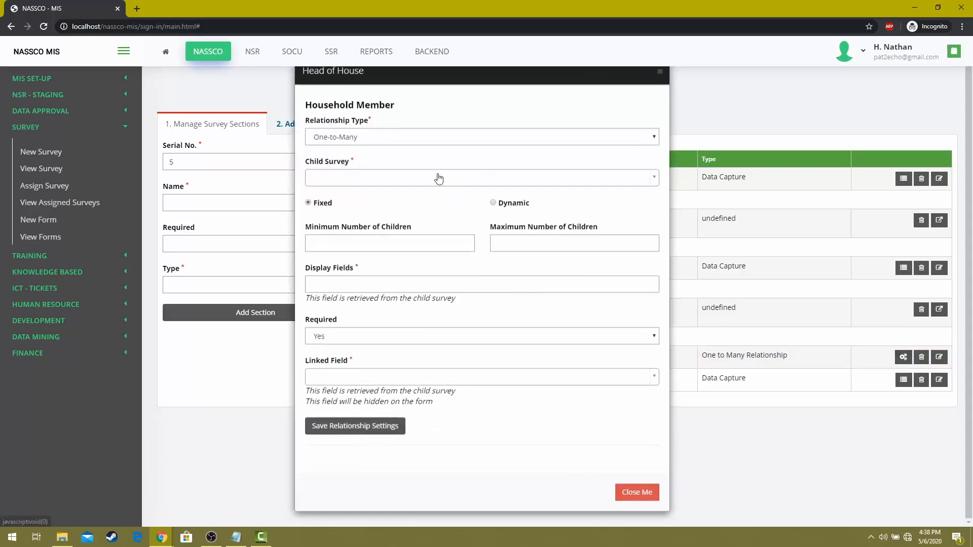
{"action": "left_click", "coordinate": [439, 180]}
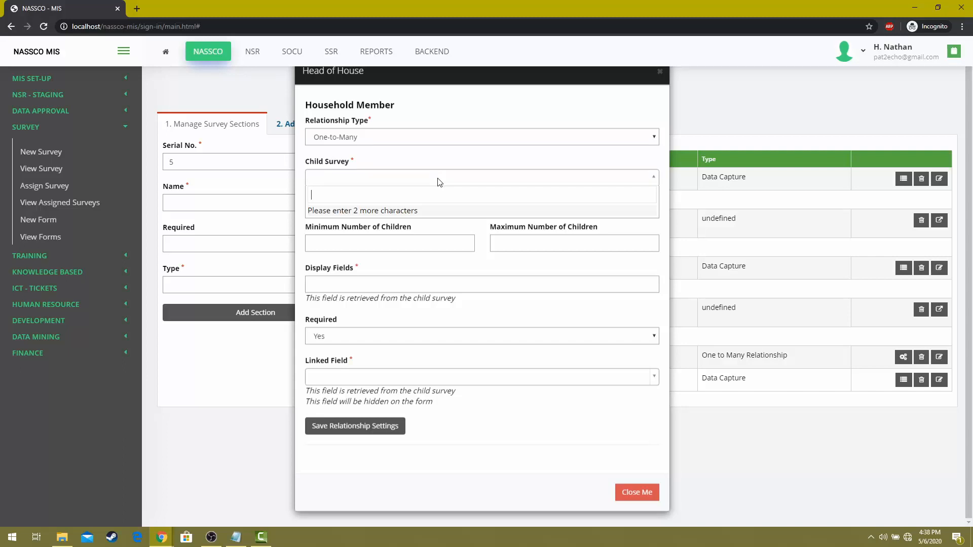
{"action": "type", "text": "hous"}
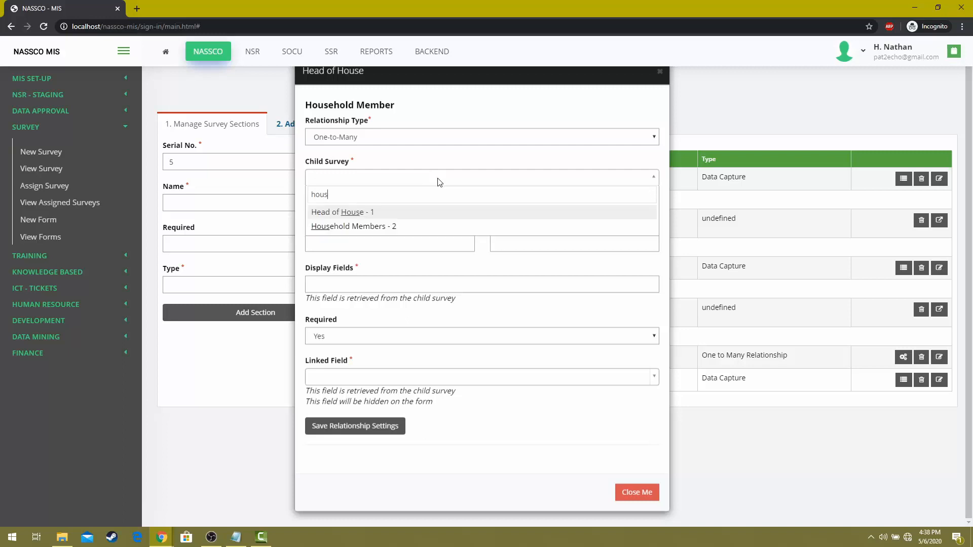
{"action": "left_click", "coordinate": [388, 228]}
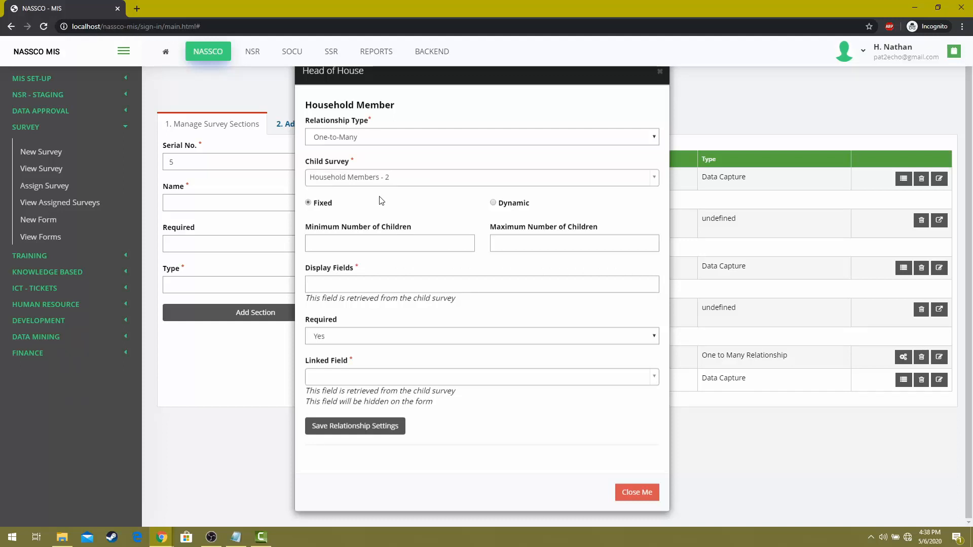
{"action": "left_click", "coordinate": [361, 180]}
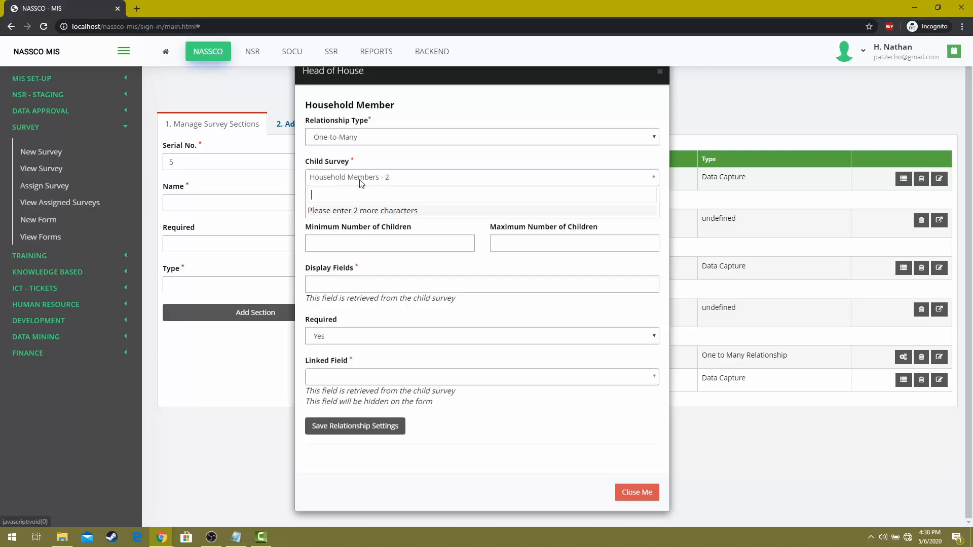
{"action": "left_click", "coordinate": [360, 181]}
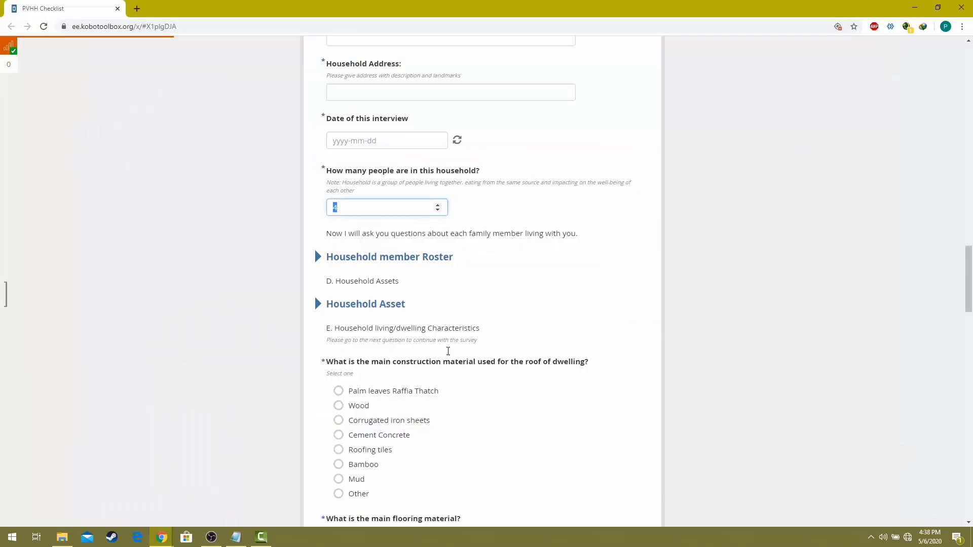
Switch back to NASSCO MIS and set the fixed minimum and maximum number of children to 2.
{"action": "left_click", "coordinate": [354, 282]}
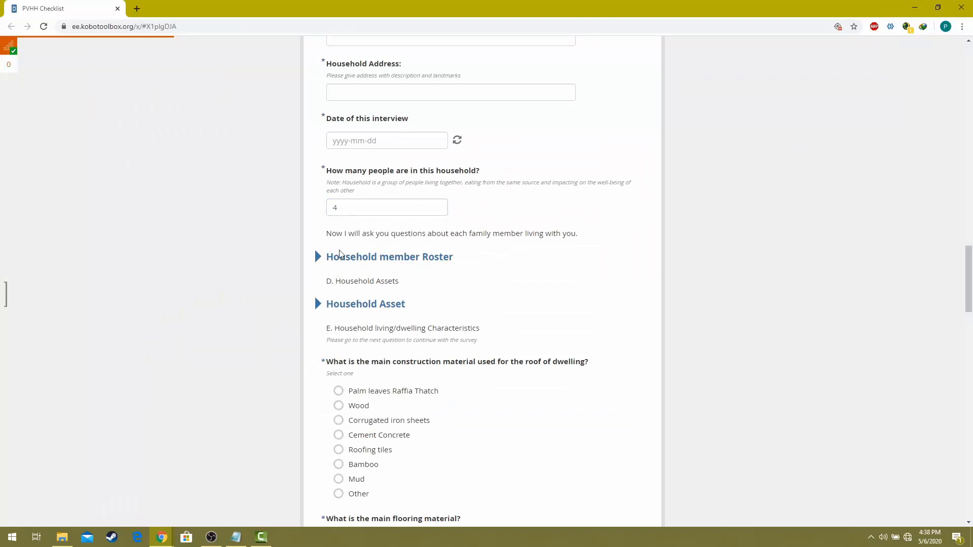
{"action": "key", "text": "alt+Tab"}
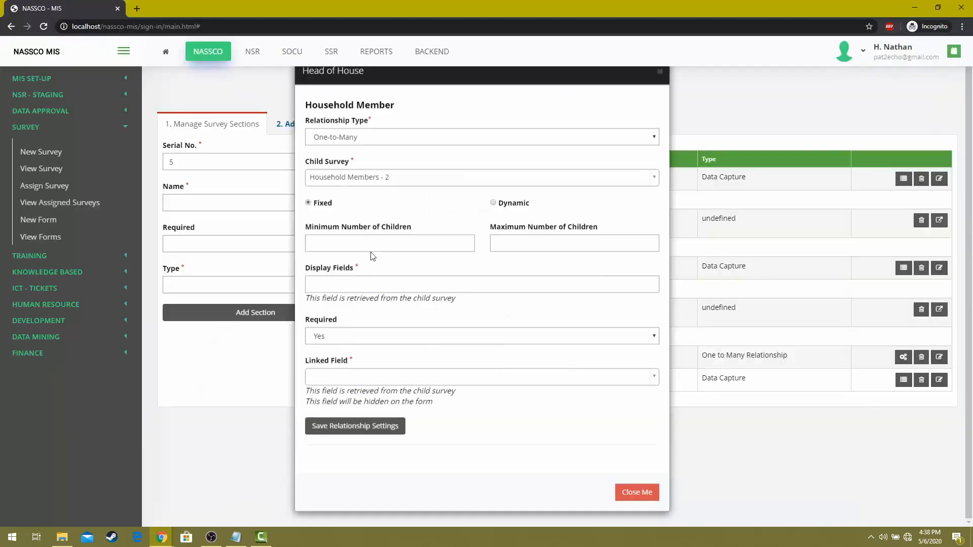
{"action": "left_click", "coordinate": [395, 243]}
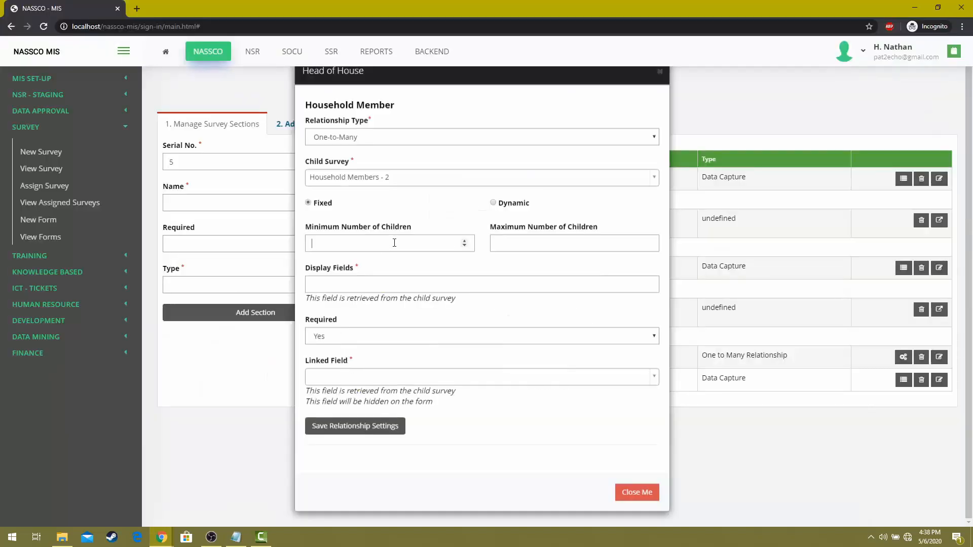
{"action": "left_click", "coordinate": [464, 241]}
{"action": "left_click", "coordinate": [647, 240]}
{"action": "left_click", "coordinate": [647, 241]}
Switch to the PVHH Checklist form, review the question on how many people are in the household, and return to NASSCO MIS.
{"action": "key", "text": "alt+Tab"}
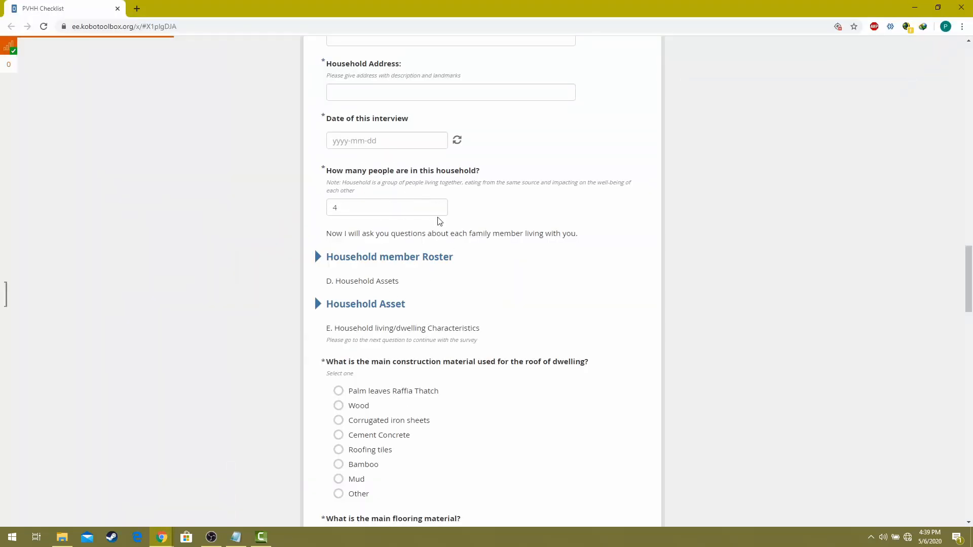
{"action": "scroll", "coordinate": [438, 206], "scroll_direction": "down", "scroll_amount": 1}
{"action": "scroll", "coordinate": [438, 206], "scroll_direction": "up", "scroll_amount": 1}
{"action": "key", "text": "alt+Tab"}
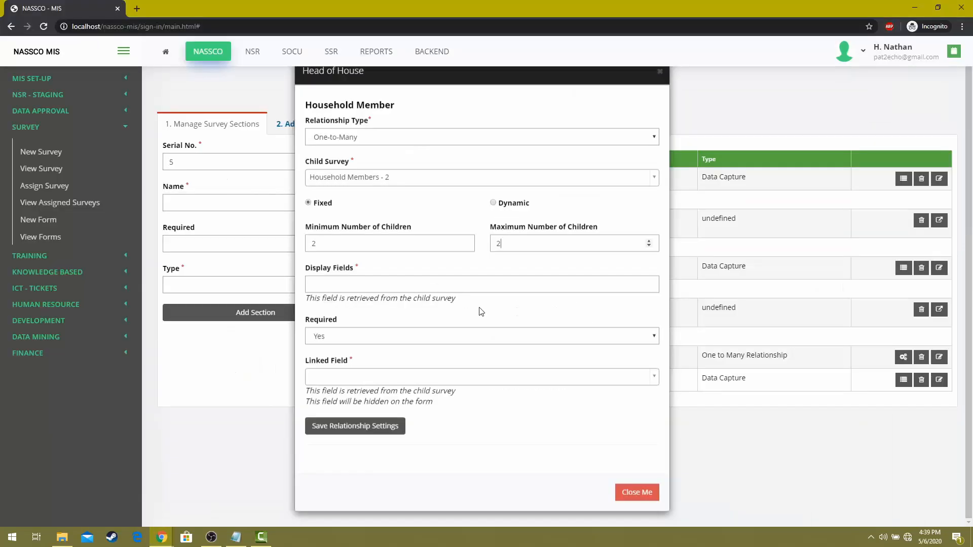
Make the number of children dynamic, with Basic Info as the children section and Basic Information as the children form key.
{"action": "left_click", "coordinate": [493, 204]}
{"action": "left_click", "coordinate": [310, 203]}
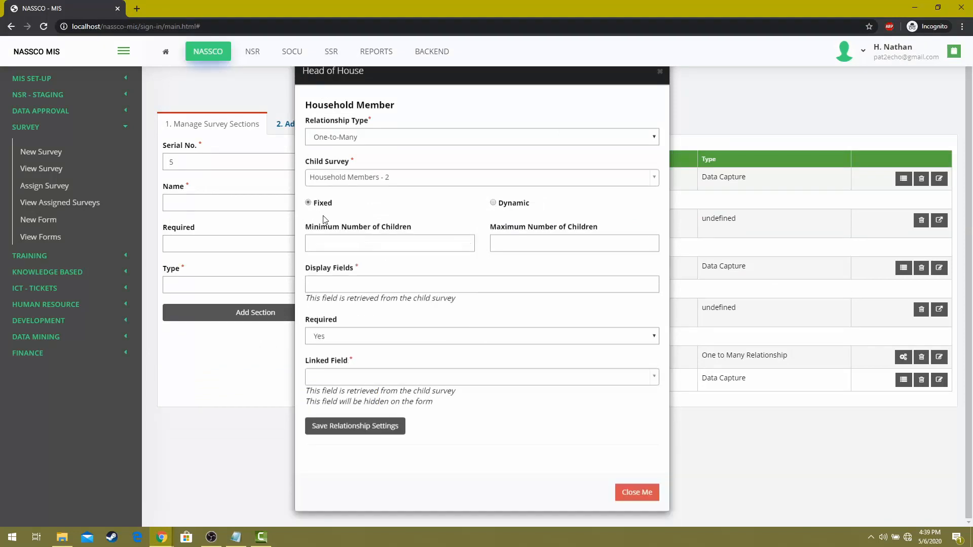
{"action": "left_click", "coordinate": [493, 204]}
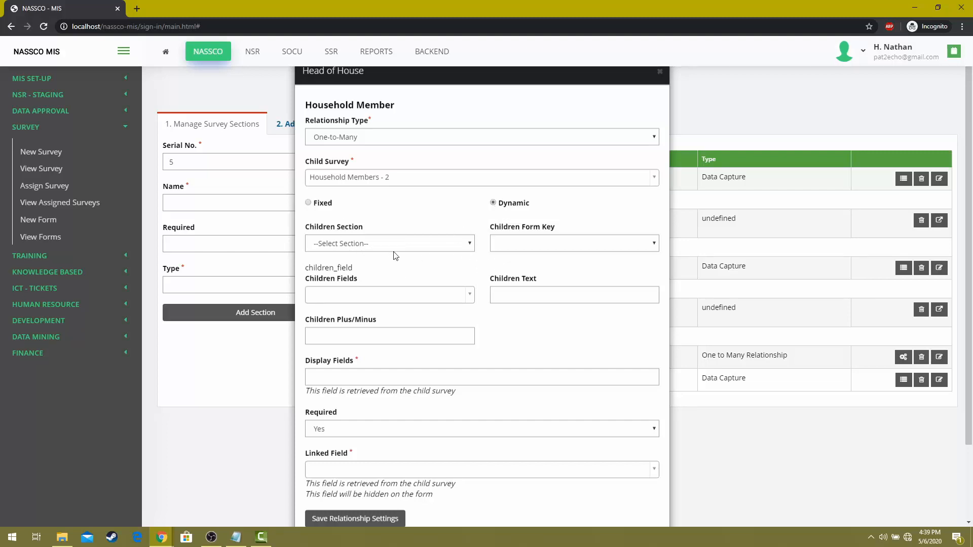
{"action": "left_click_drag", "start_coordinate": [310, 228], "coordinate": [363, 229]}
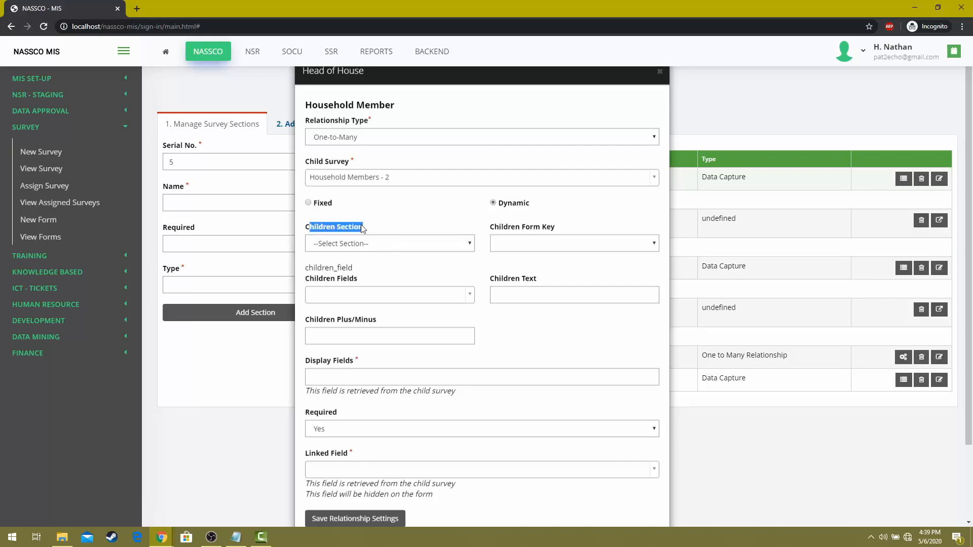
{"action": "left_click", "coordinate": [392, 232]}
{"action": "left_click", "coordinate": [416, 248]}
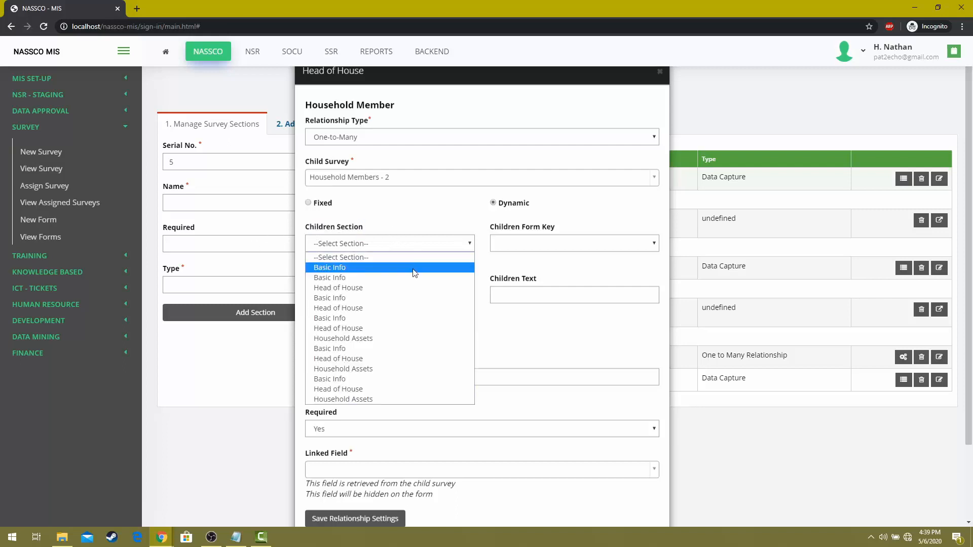
{"action": "left_click", "coordinate": [415, 268]}
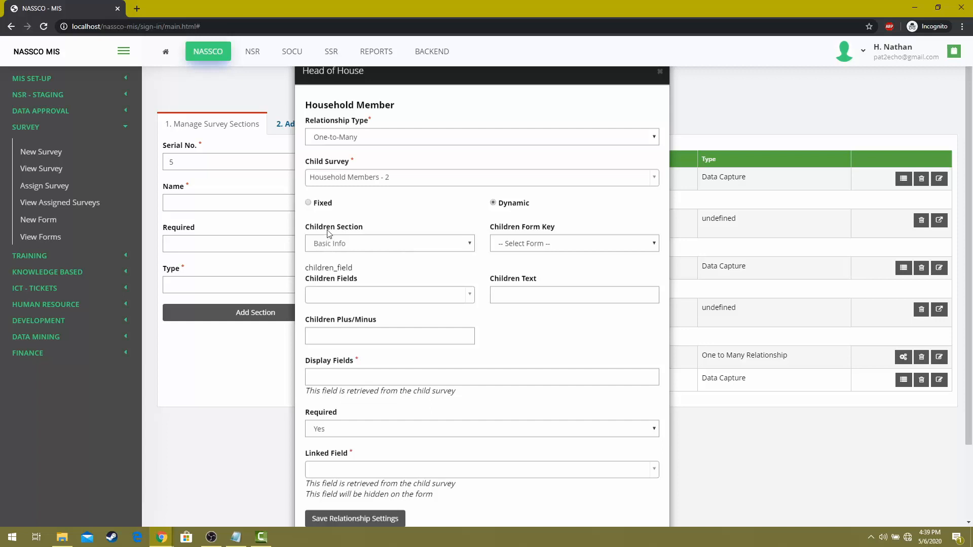
{"action": "left_click", "coordinate": [540, 244]}
{"action": "left_click", "coordinate": [540, 265]}
Choose No. of Persons as the children field and enter "How many people are in this household" as the children text.
{"action": "scroll", "coordinate": [375, 302], "scroll_direction": "down", "scroll_amount": 1}
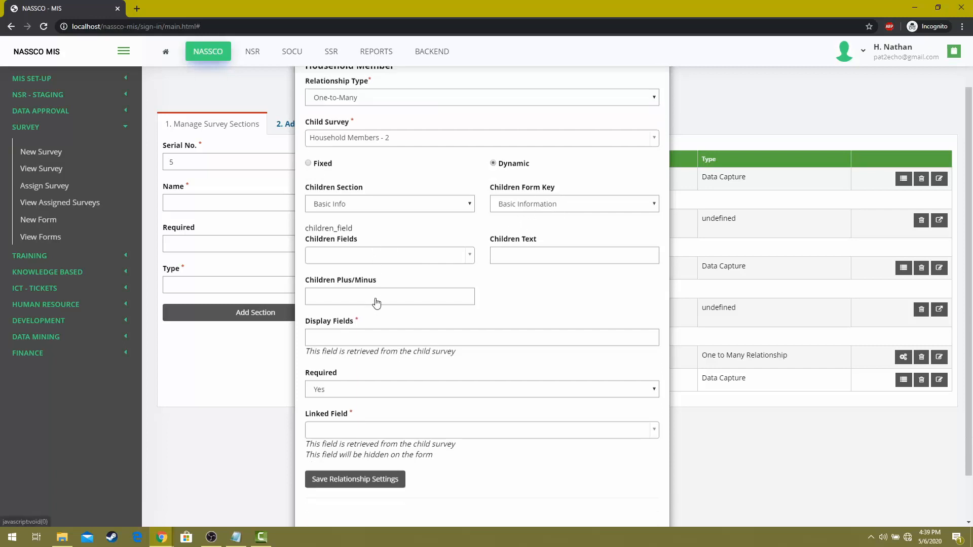
{"action": "left_click", "coordinate": [375, 252]}
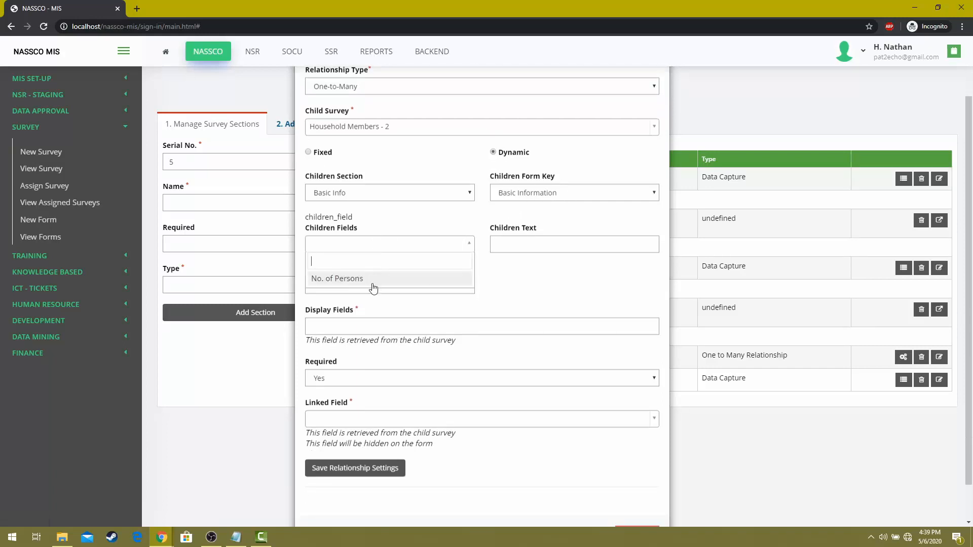
{"action": "left_click", "coordinate": [358, 280]}
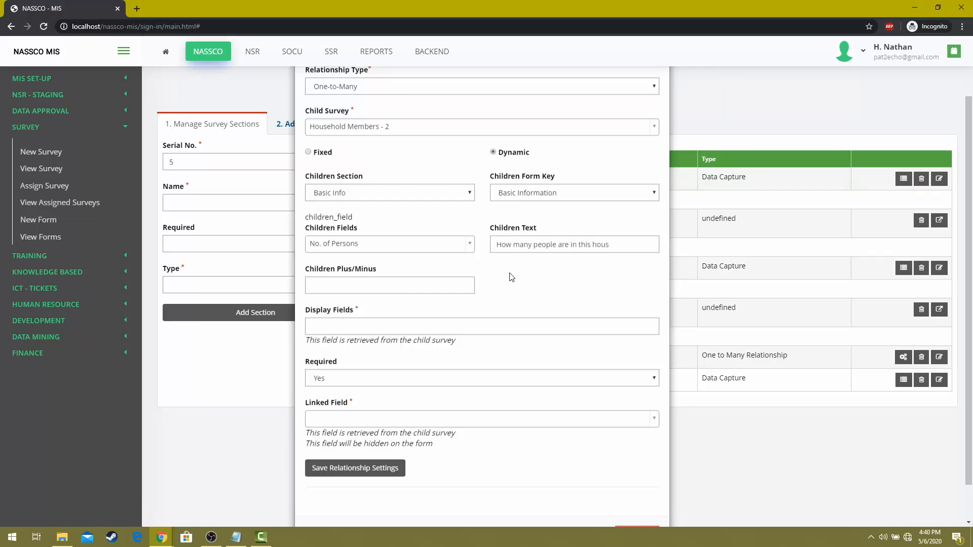
{"action": "type", "text": "ehold"}
Set the Children Plus/Minus value to -1.
{"action": "left_click", "coordinate": [442, 285]}
{"action": "type", "text": "-1"}
{"action": "scroll", "coordinate": [504, 282], "scroll_direction": "up", "scroll_amount": 1}
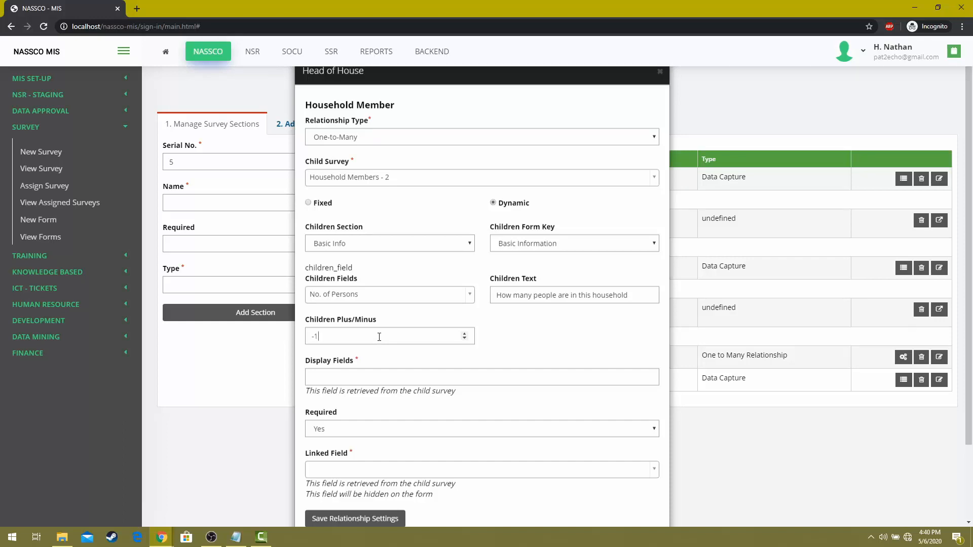
{"action": "key", "text": "BackSpace"}
{"action": "key", "text": "BackSpace"}
{"action": "type", "text": "-1"}
Choose Household as both the display field and the linked field, and save the relationship settings.
{"action": "scroll", "coordinate": [396, 362], "scroll_direction": "down", "scroll_amount": 1}
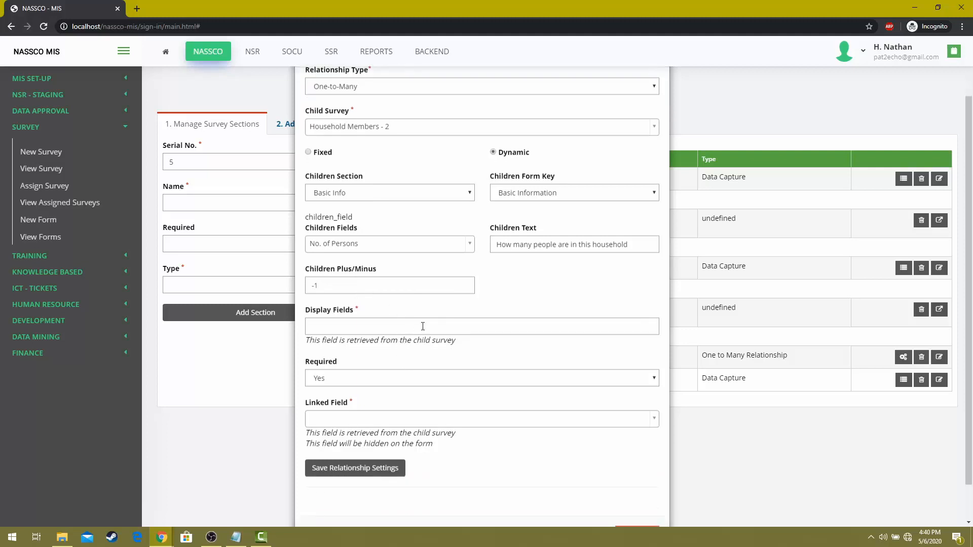
{"action": "left_click", "coordinate": [421, 327]}
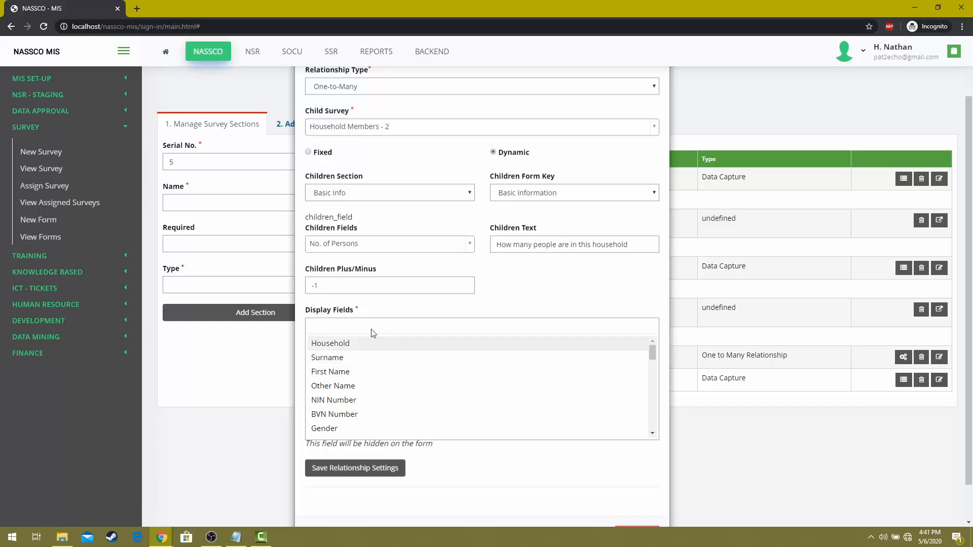
{"action": "left_click", "coordinate": [366, 343]}
{"action": "scroll", "coordinate": [385, 340], "scroll_direction": "down", "scroll_amount": 1}
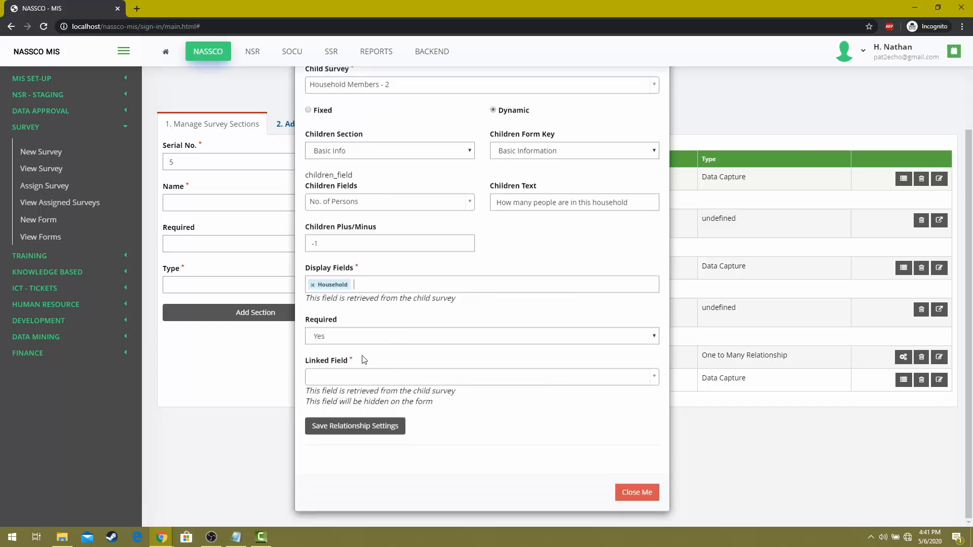
{"action": "left_click", "coordinate": [388, 381]}
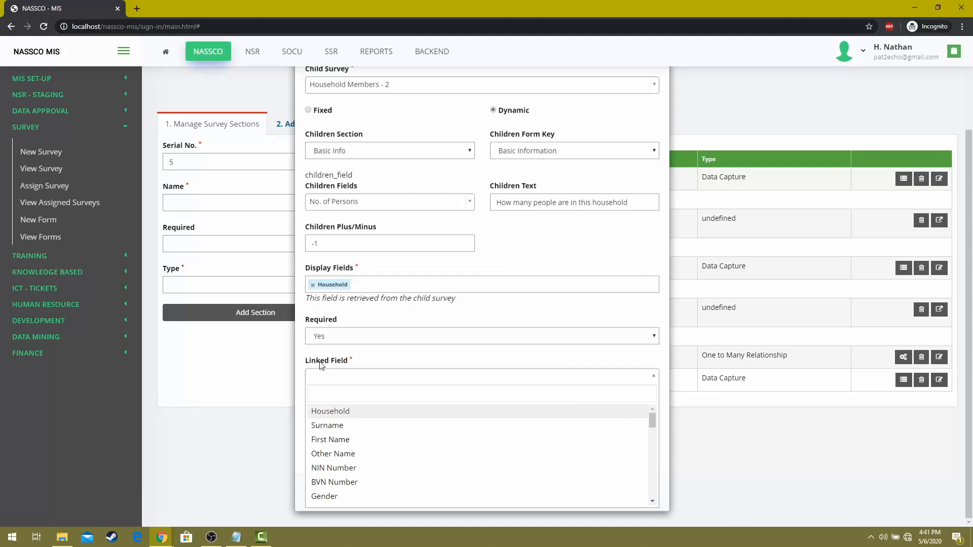
{"action": "left_click", "coordinate": [338, 411]}
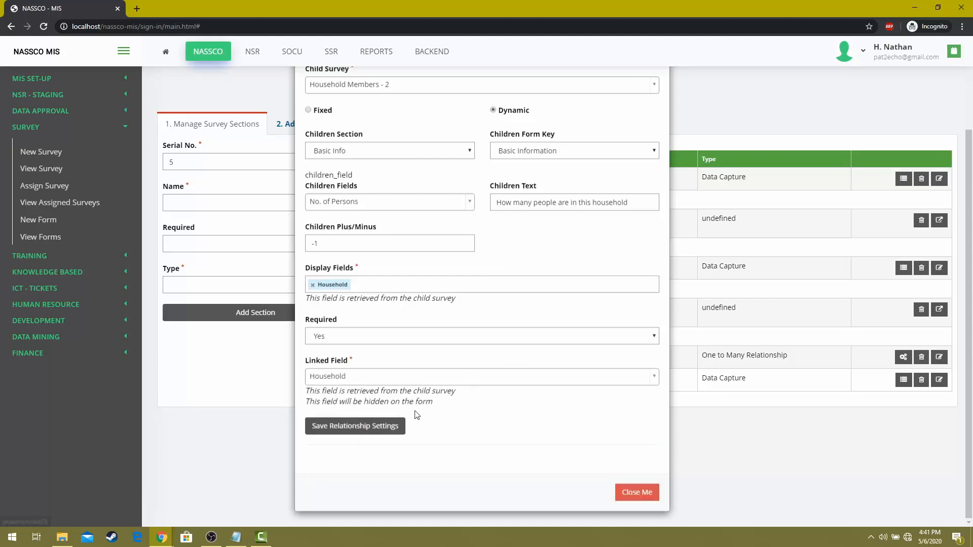
{"action": "left_click", "coordinate": [376, 436]}
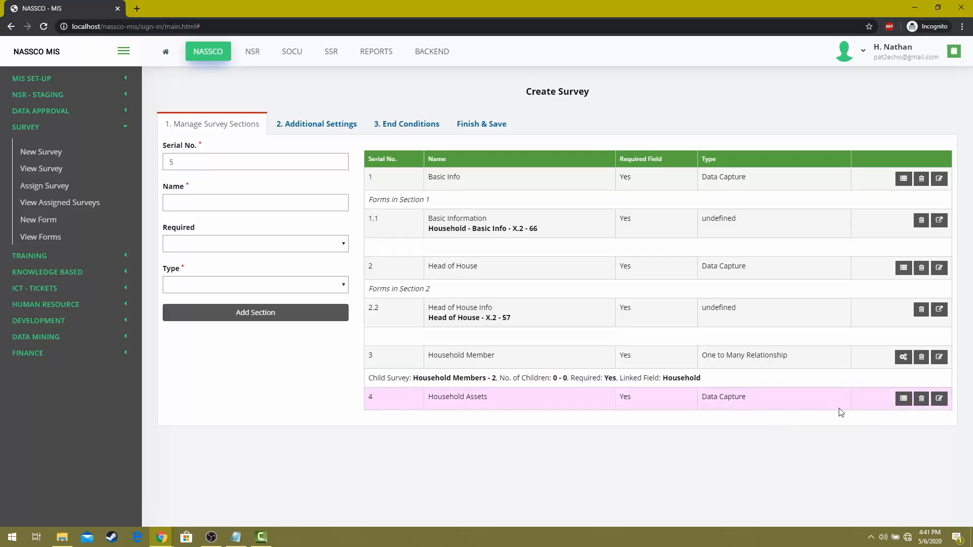
Start a form entry for the Household Assets section named Household Assets, using Household Assets Form - X.2 - 28.
{"action": "left_click", "coordinate": [903, 399]}
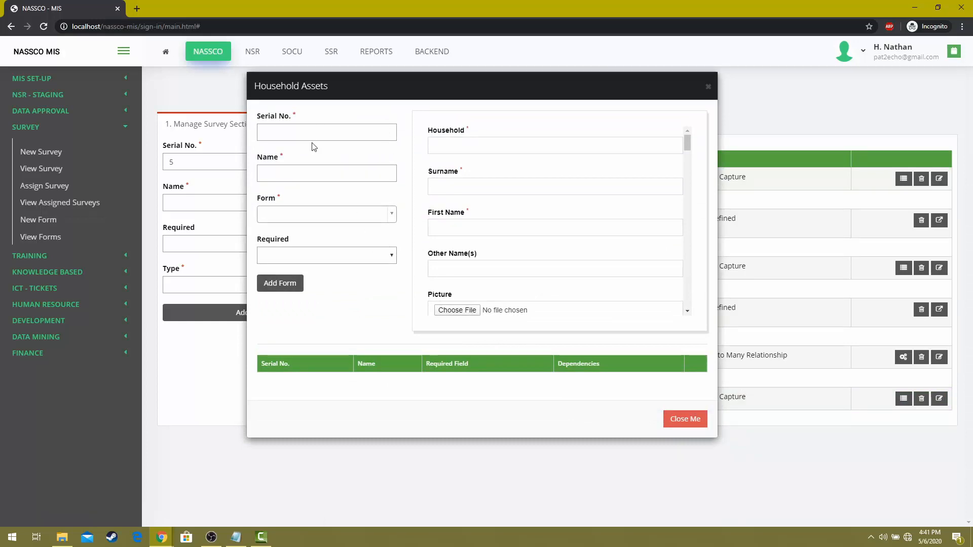
{"action": "left_click", "coordinate": [313, 176]}
{"action": "type", "text": "Household Assets"}
{"action": "left_click", "coordinate": [342, 218]}
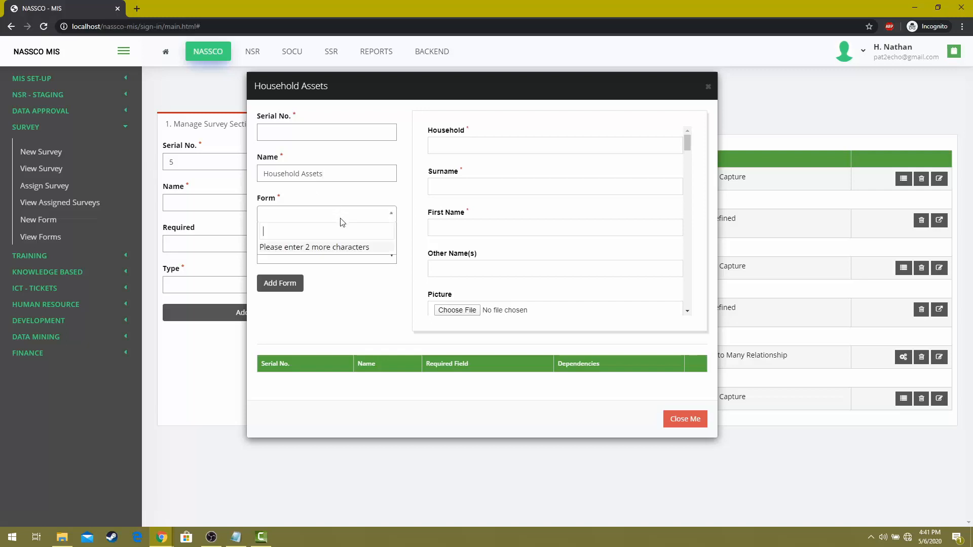
{"action": "type", "text": "ass"}
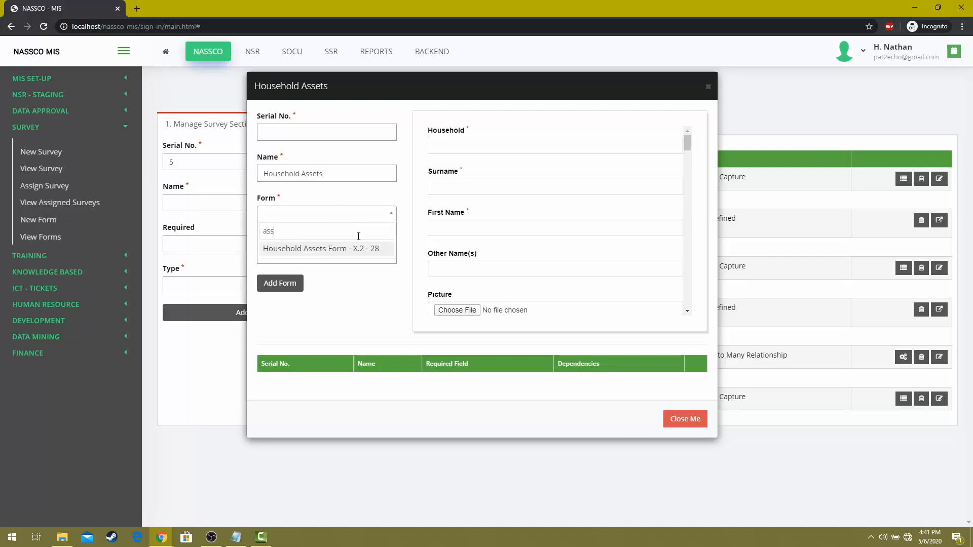
{"action": "left_click", "coordinate": [342, 250]}
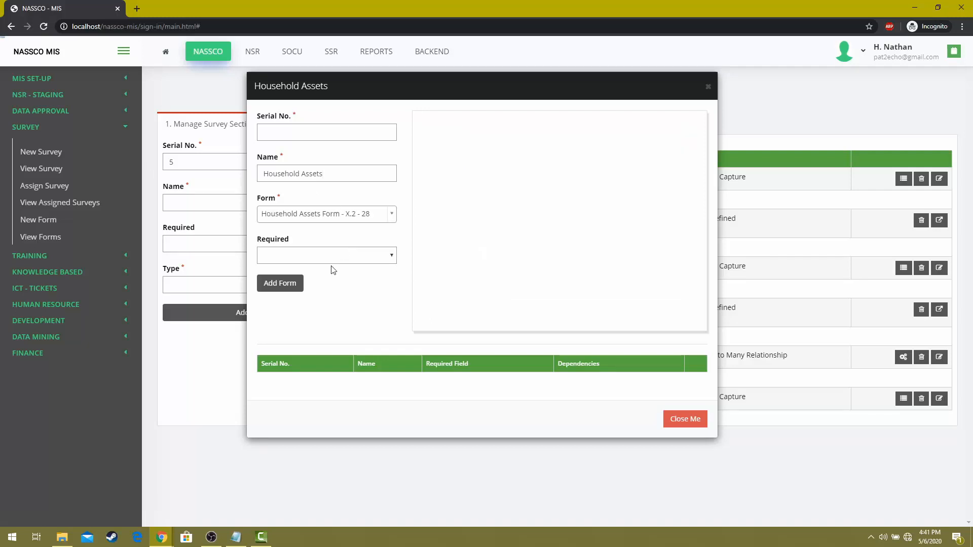
Set the form entry's Required to Yes and serial number to 4, add it to the section, and close the dialog.
{"action": "left_click", "coordinate": [327, 259]}
{"action": "left_click", "coordinate": [328, 273]}
{"action": "left_click", "coordinate": [315, 136]}
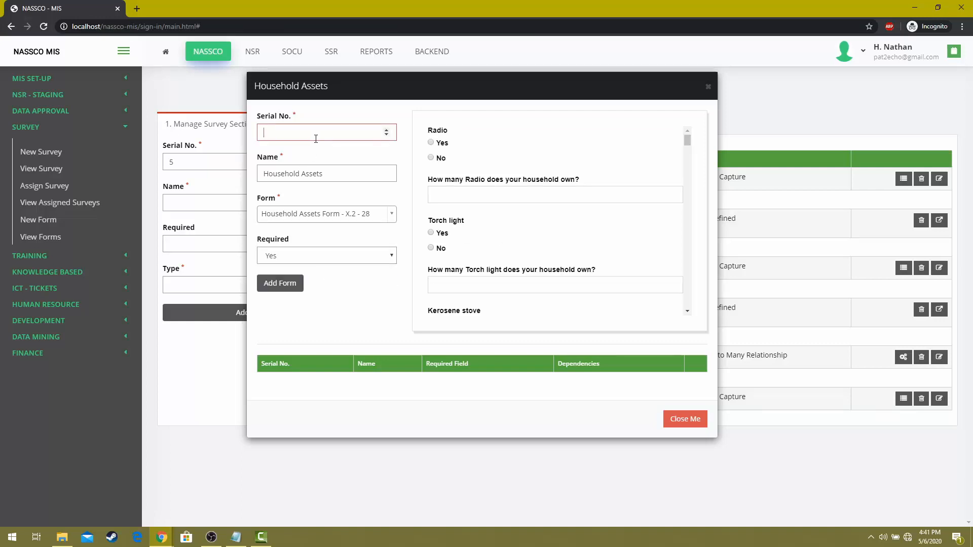
{"action": "type", "text": "4"}
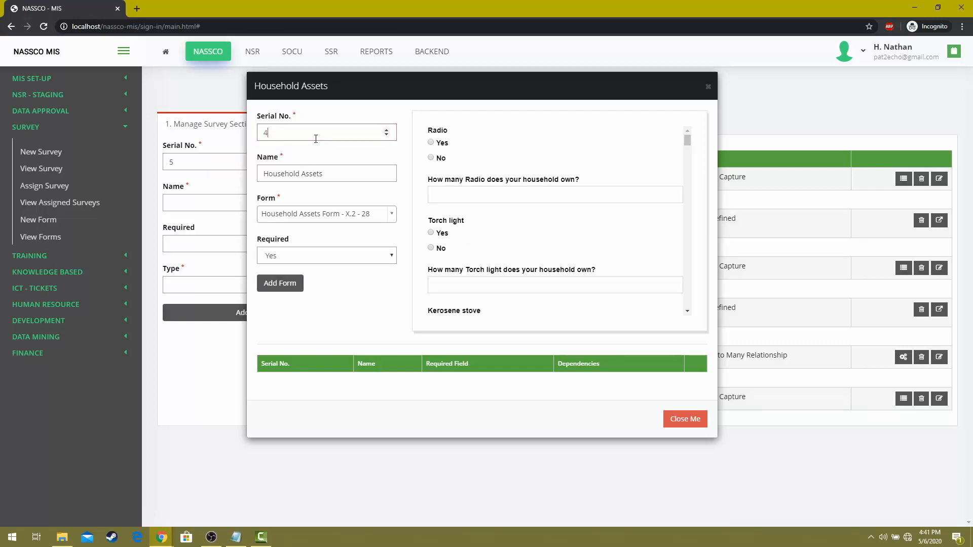
{"action": "left_click", "coordinate": [287, 284]}
{"action": "left_click", "coordinate": [690, 450]}
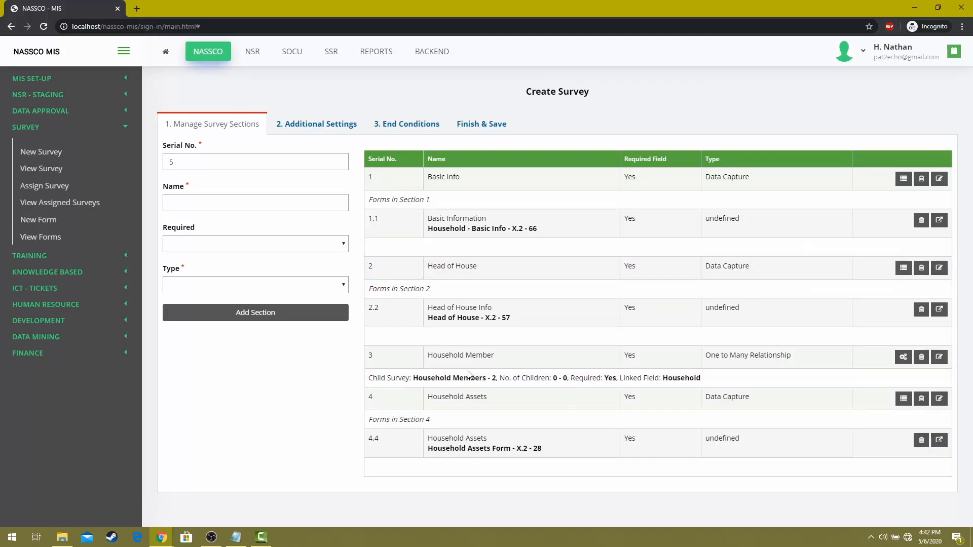
In the survey's additional settings, choose Basic Info as the section for the primary display field on the mobile app.
{"action": "left_click", "coordinate": [324, 129]}
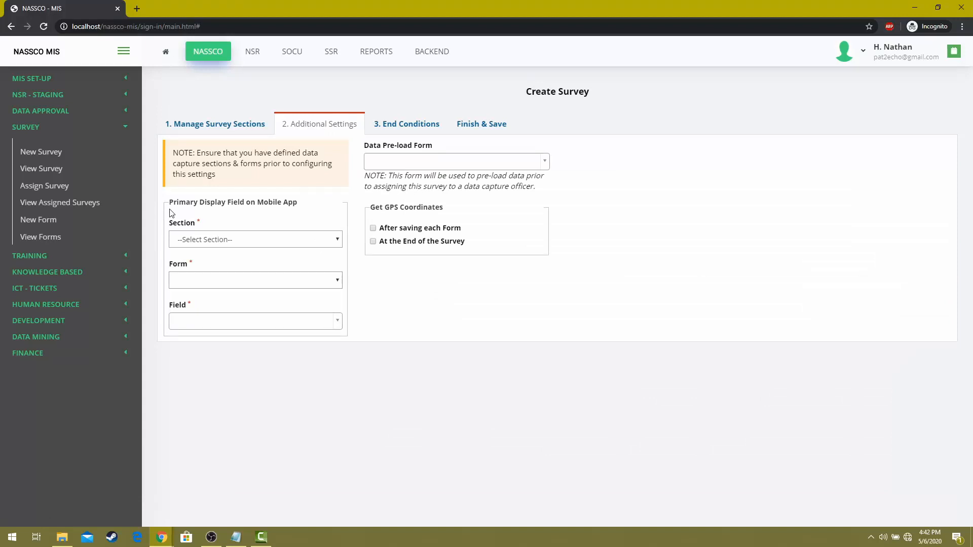
{"action": "left_click_drag", "start_coordinate": [170, 206], "coordinate": [304, 204]}
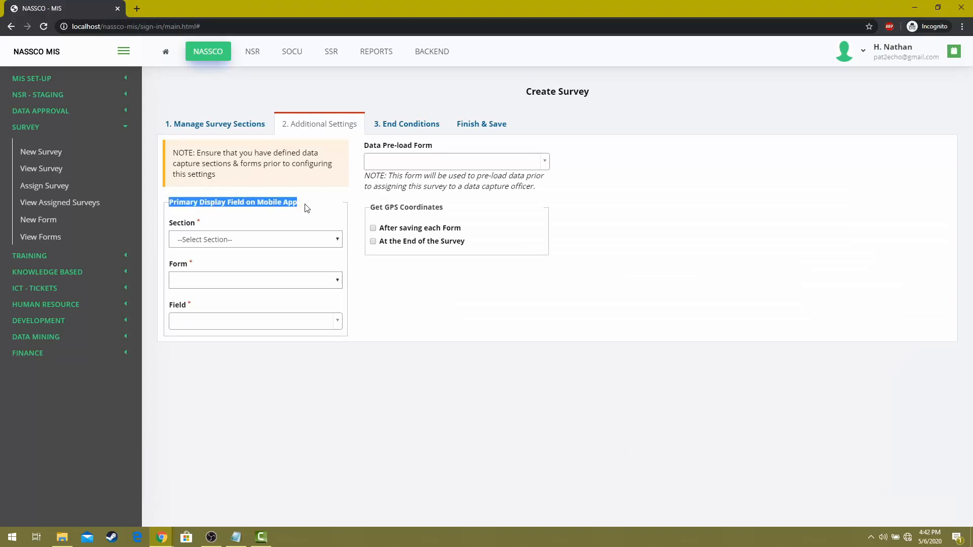
{"action": "left_click", "coordinate": [257, 222]}
{"action": "left_click", "coordinate": [261, 242]}
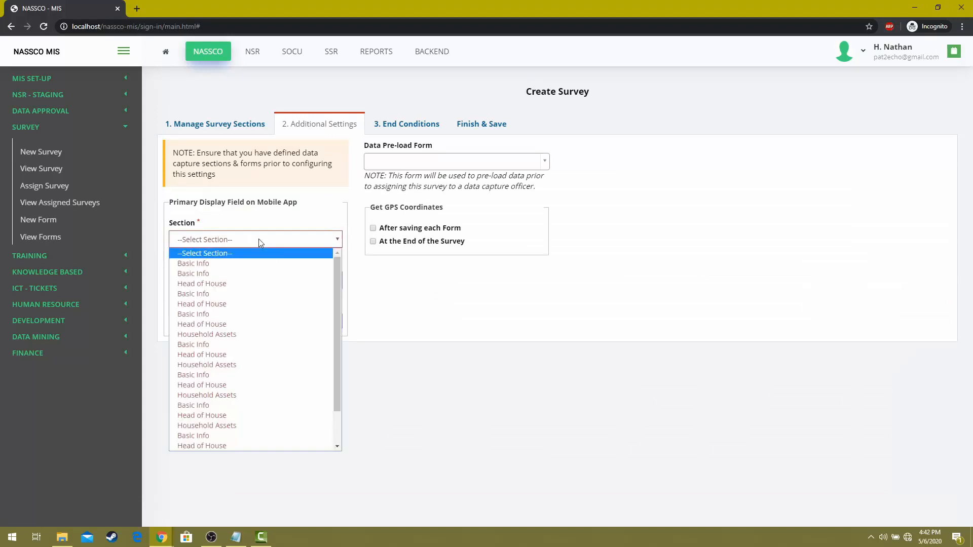
{"action": "left_click", "coordinate": [245, 270]}
{"action": "left_click", "coordinate": [229, 286]}
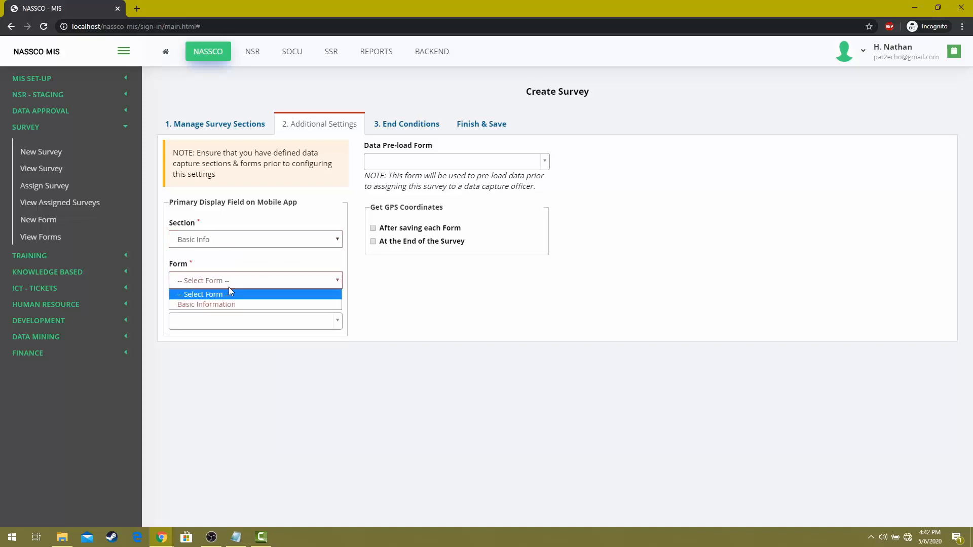
{"action": "left_click", "coordinate": [209, 242]}
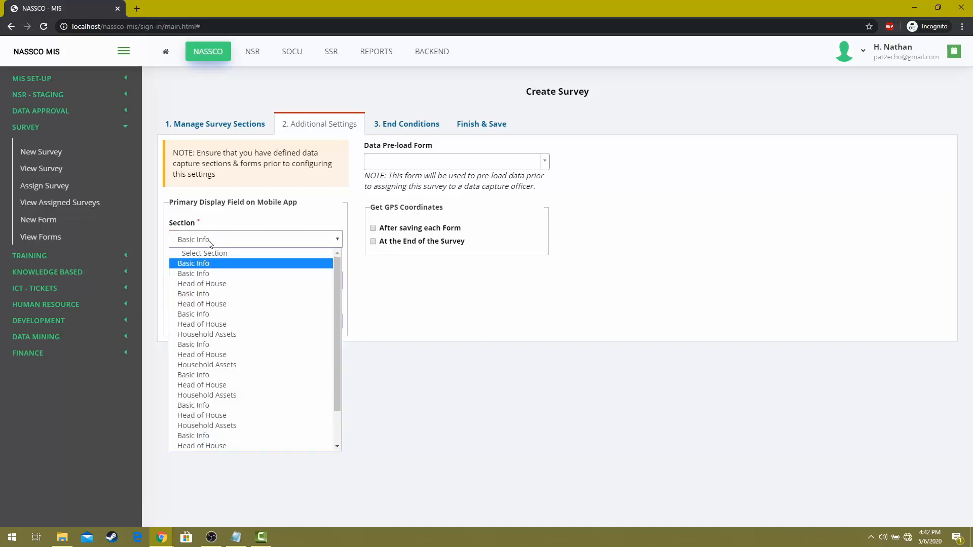
{"action": "left_click", "coordinate": [210, 242]}
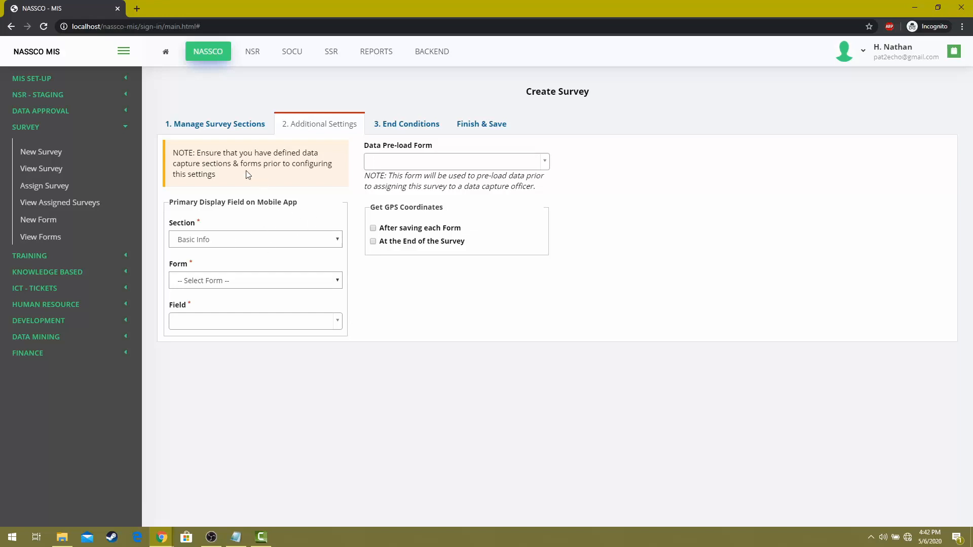
Preview the Basic Information form in the Basic Info section to examine its Household Serial Number field, and close the preview.
{"action": "left_click", "coordinate": [227, 134]}
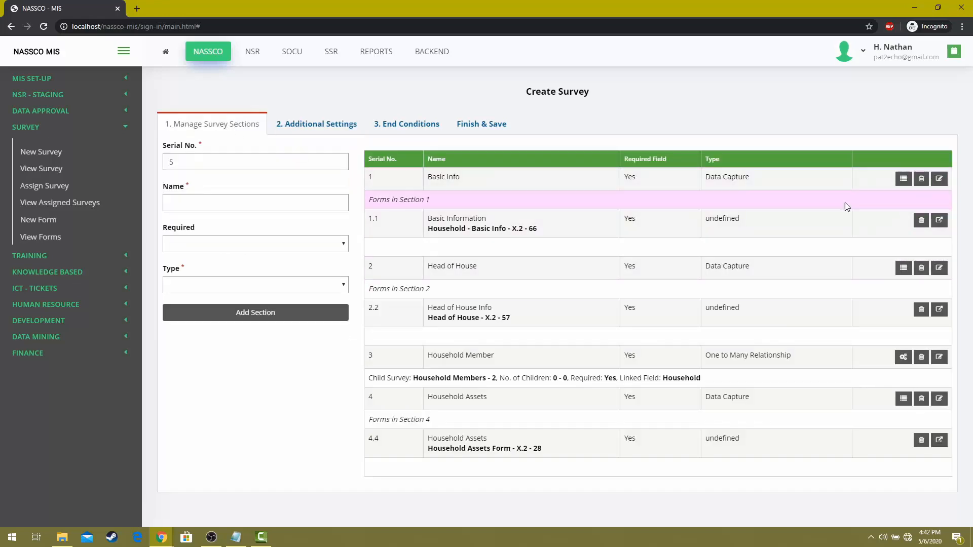
{"action": "left_click", "coordinate": [939, 222]}
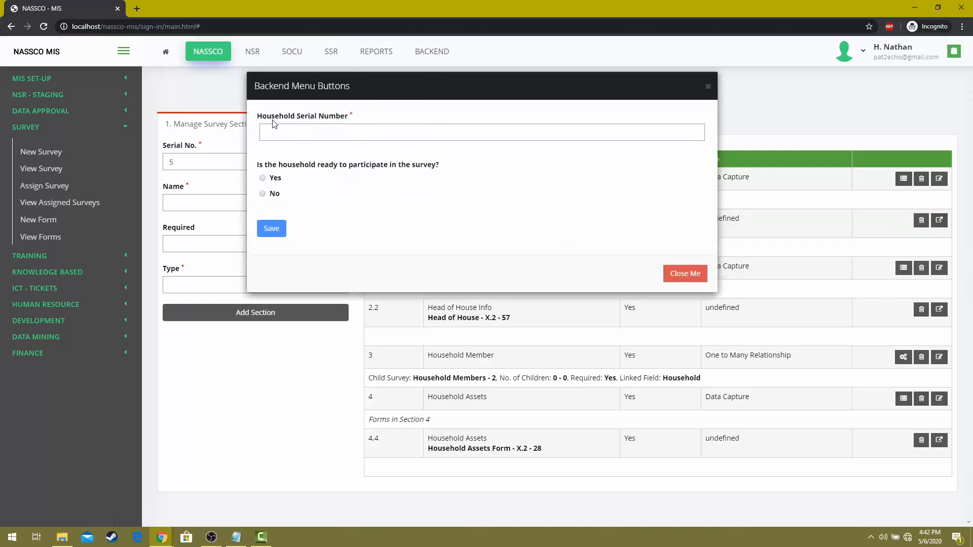
{"action": "left_click_drag", "start_coordinate": [258, 116], "coordinate": [349, 122]}
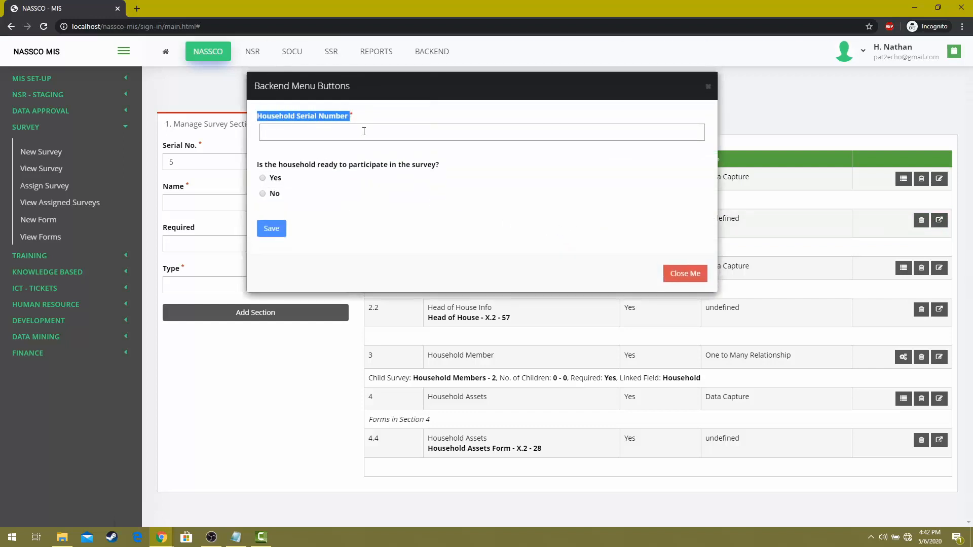
{"action": "left_click", "coordinate": [685, 273]}
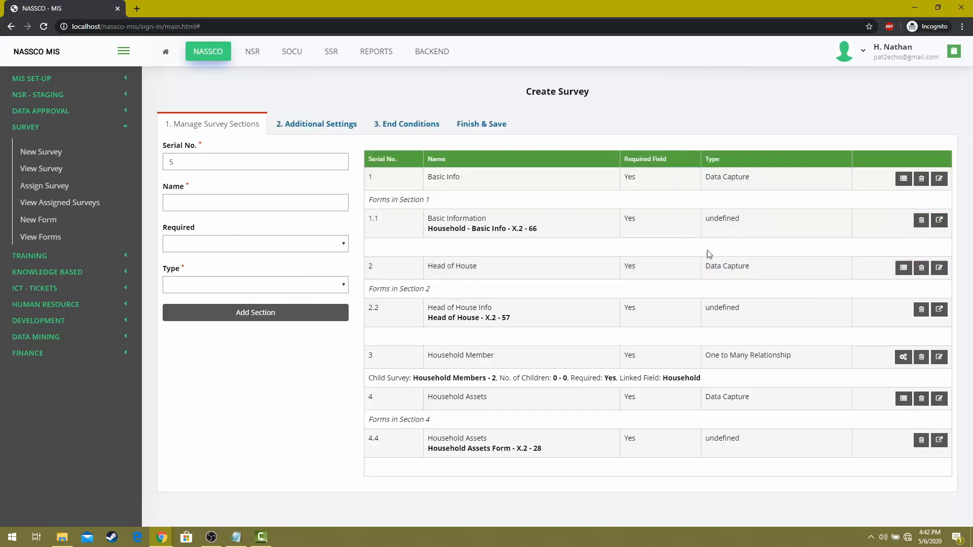
In the additional settings, set the mobile app's primary display field to Household No from the Basic Information form in Basic Info.
{"action": "left_click", "coordinate": [317, 126]}
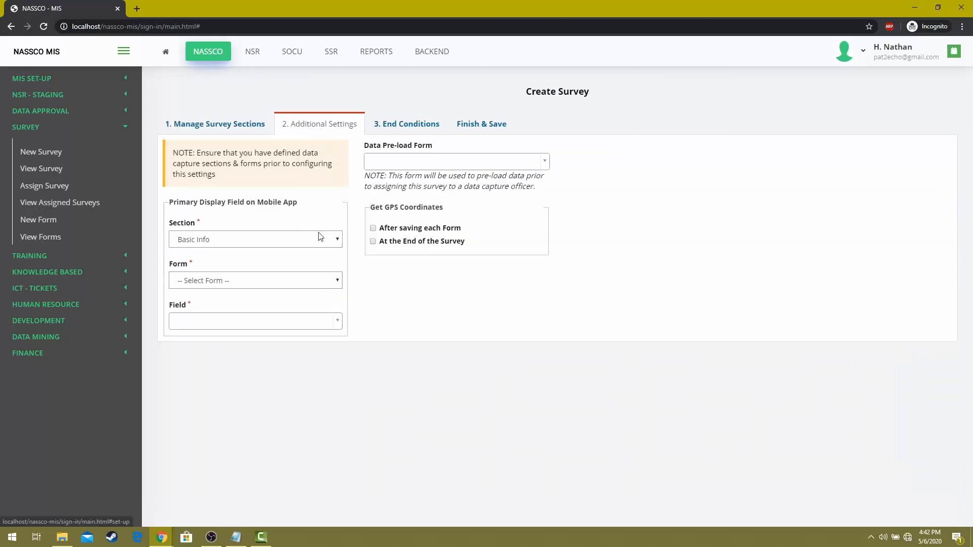
{"action": "left_click", "coordinate": [217, 240]}
{"action": "left_click", "coordinate": [213, 263]}
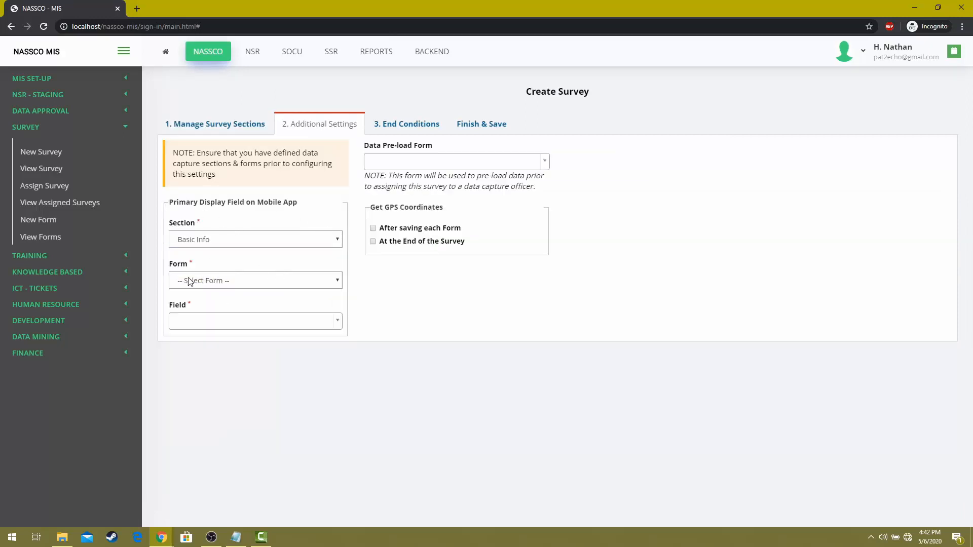
{"action": "left_click", "coordinate": [204, 282]}
{"action": "left_click", "coordinate": [192, 304]}
{"action": "left_click", "coordinate": [249, 321]}
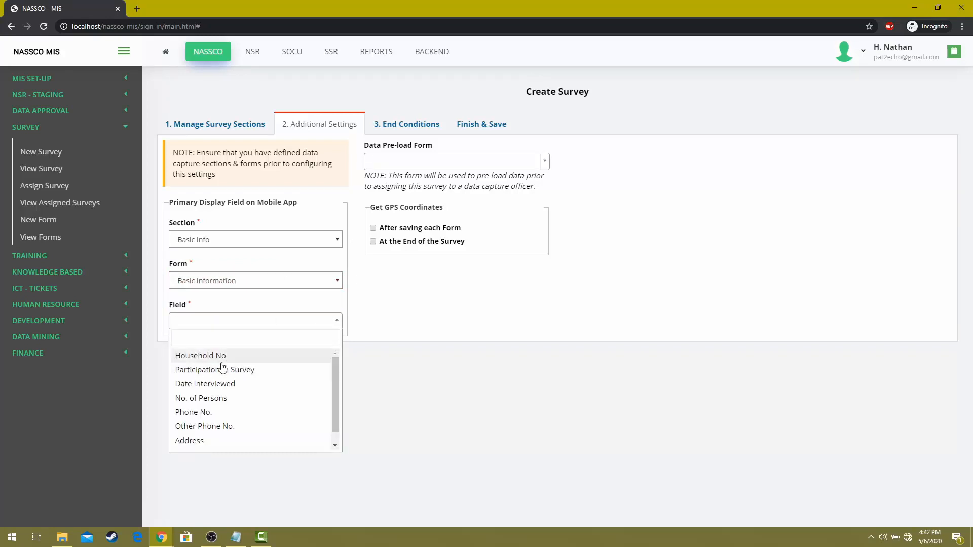
{"action": "left_click", "coordinate": [219, 361]}
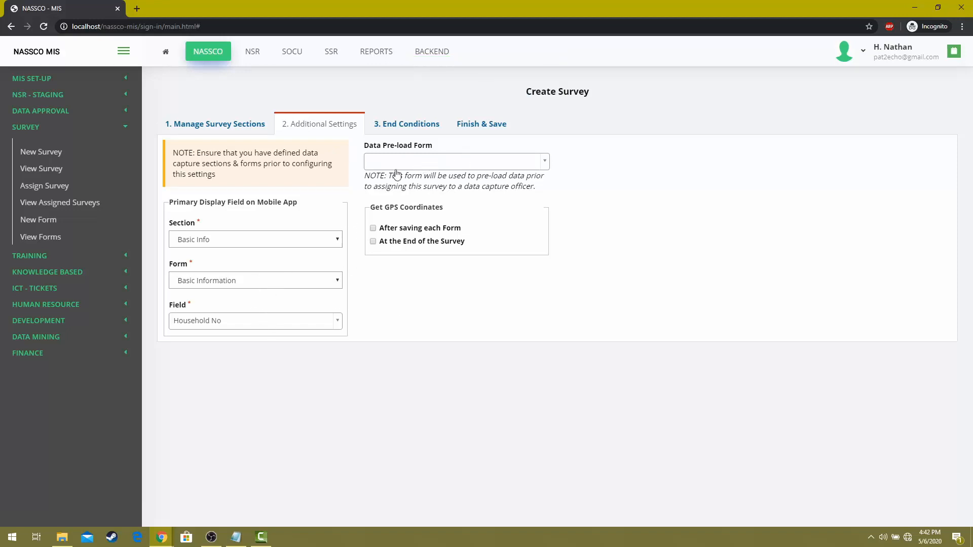
Search for "pre" and choose Pre Loaded Form - c1 - 77 as the survey's data pre-load form.
{"action": "left_click", "coordinate": [497, 162]}
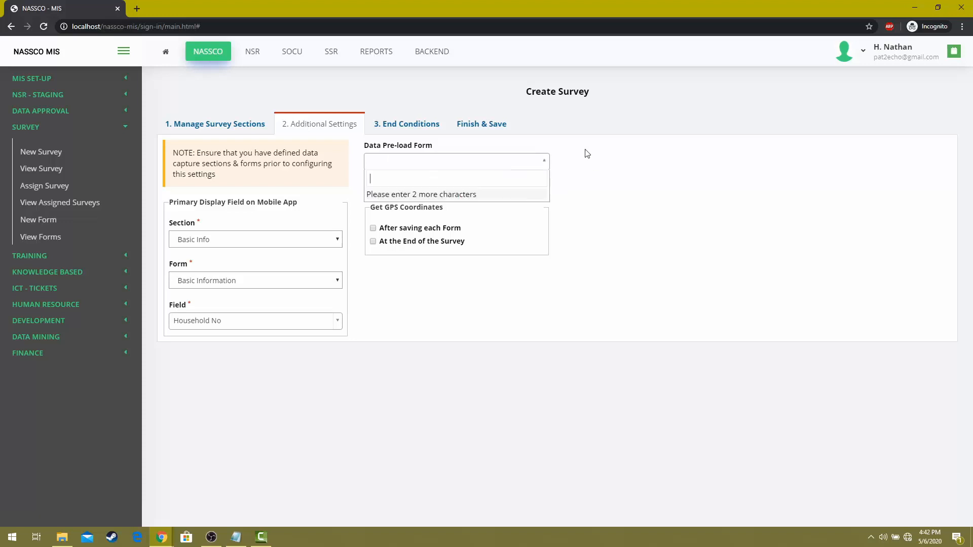
{"action": "type", "text": "pre"}
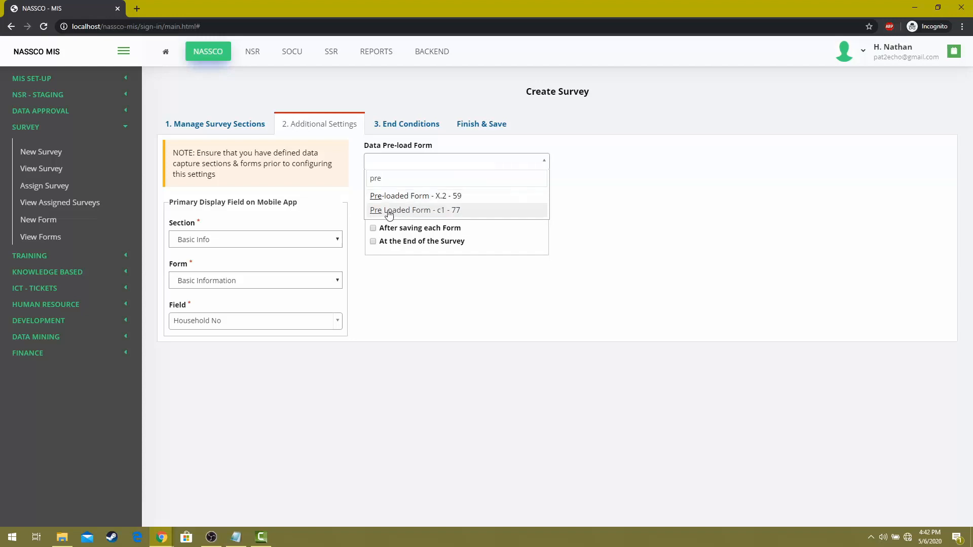
{"action": "left_click", "coordinate": [414, 213]}
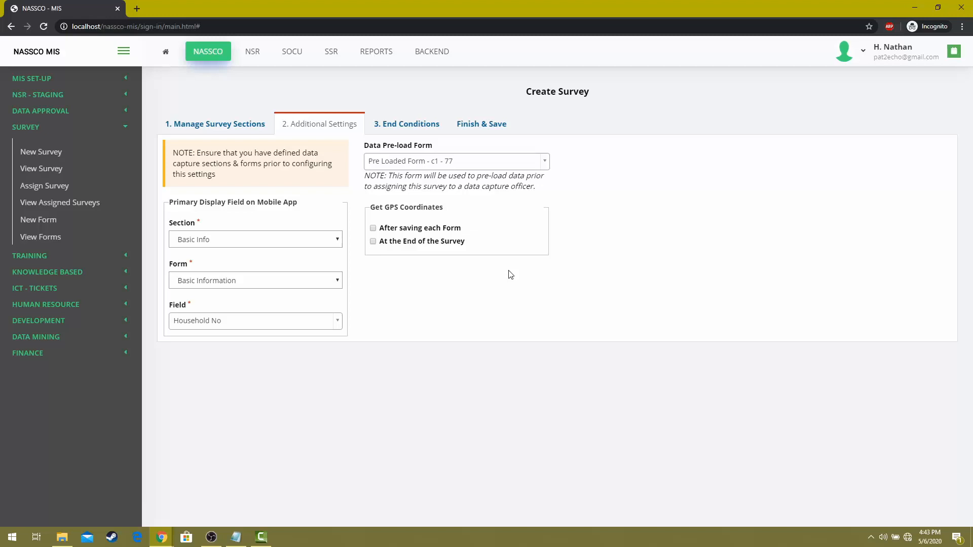
Add an end condition on the Basic Information form for the Participation In Survey field with the answer No.
{"action": "left_click", "coordinate": [400, 127]}
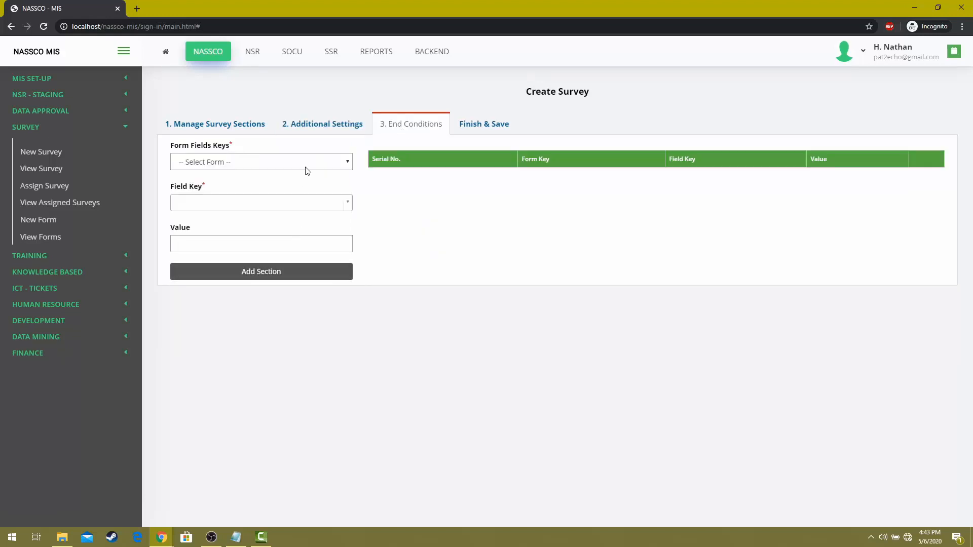
{"action": "left_click", "coordinate": [184, 159]}
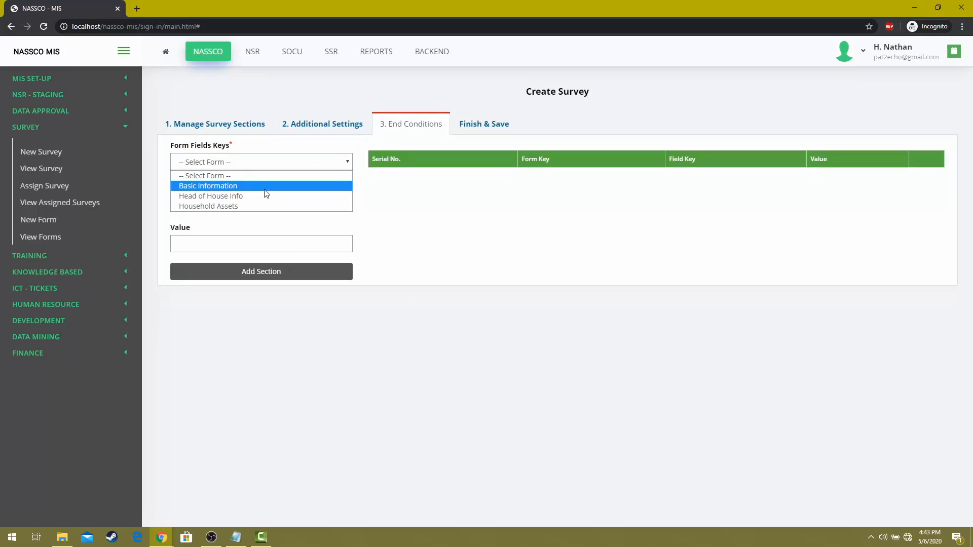
{"action": "left_click", "coordinate": [264, 187]}
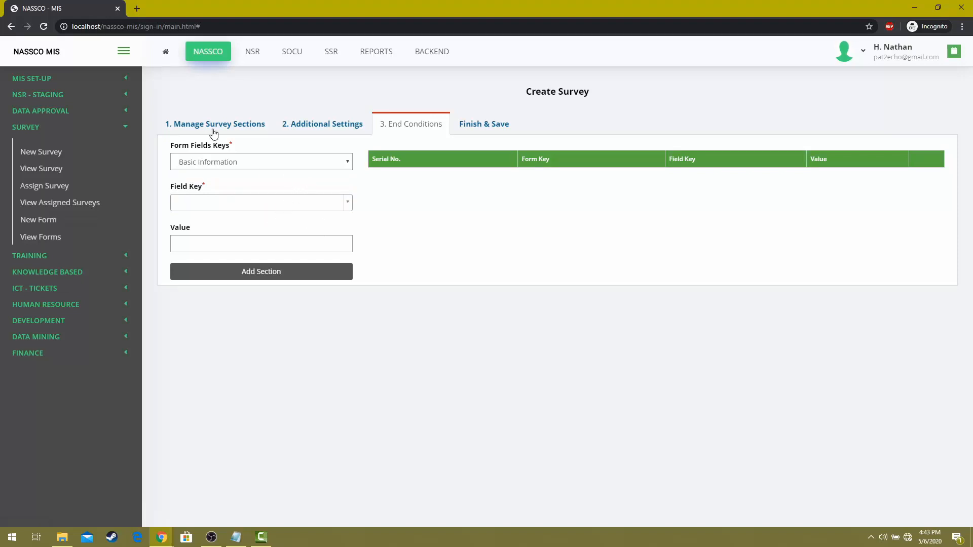
{"action": "left_click", "coordinate": [299, 205]}
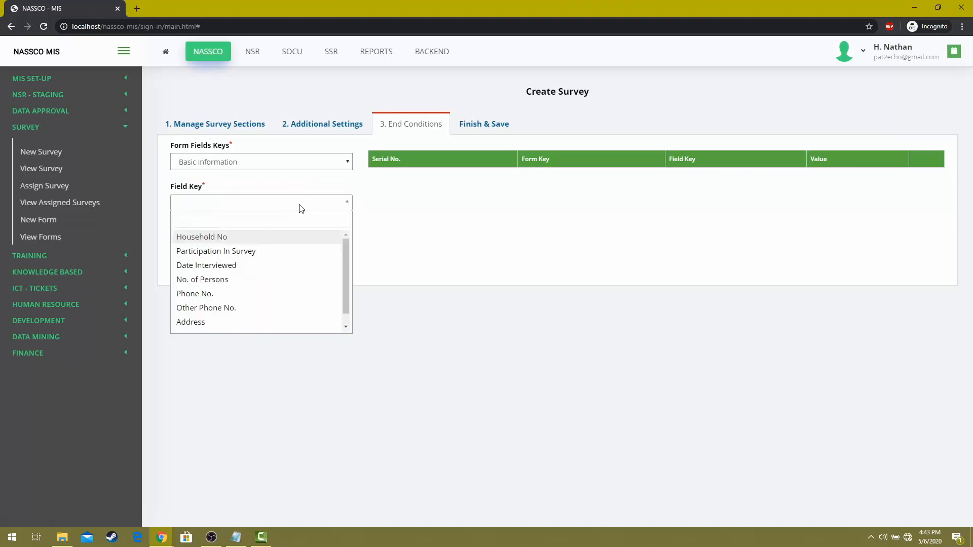
{"action": "left_click", "coordinate": [301, 199]}
{"action": "left_click", "coordinate": [232, 168]}
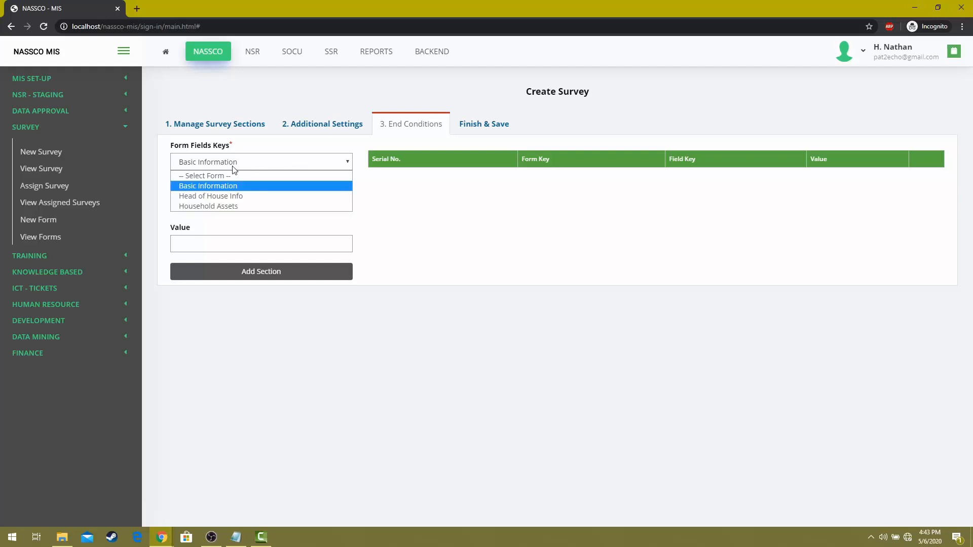
{"action": "left_click", "coordinate": [226, 188]}
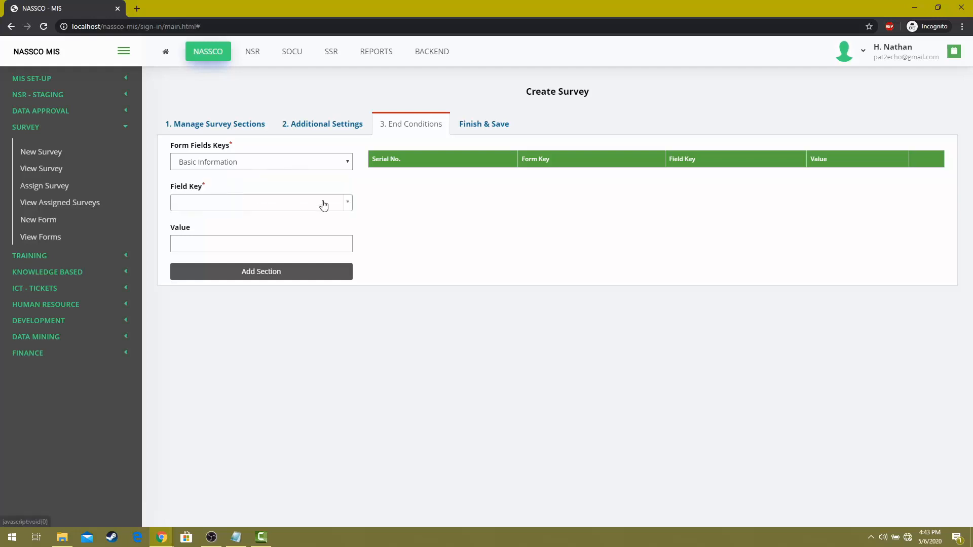
{"action": "left_click", "coordinate": [321, 203]}
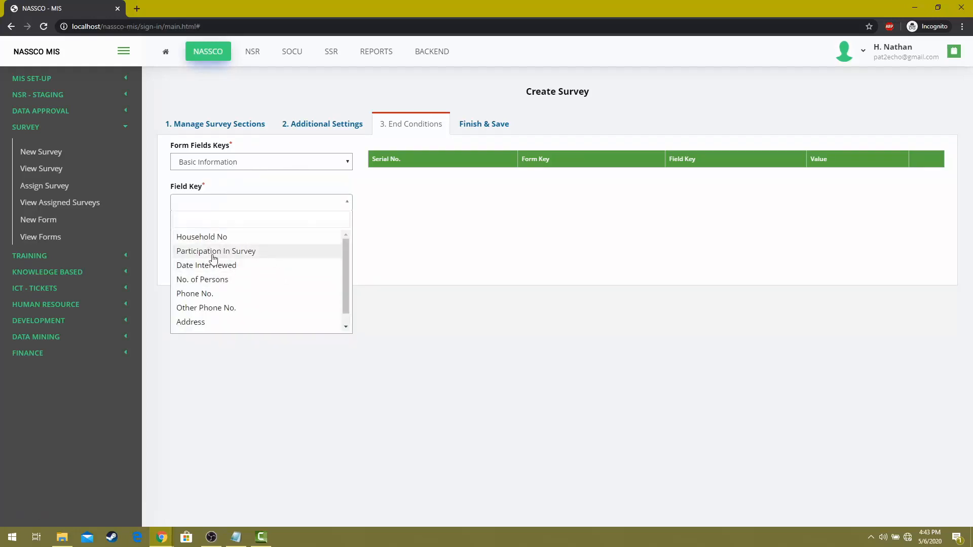
{"action": "left_click", "coordinate": [233, 253]}
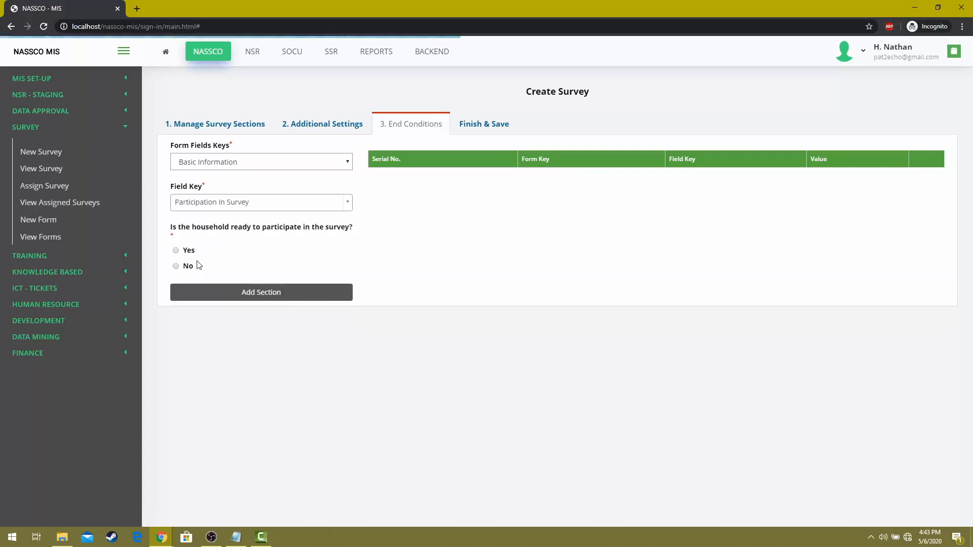
{"action": "left_click", "coordinate": [192, 267]}
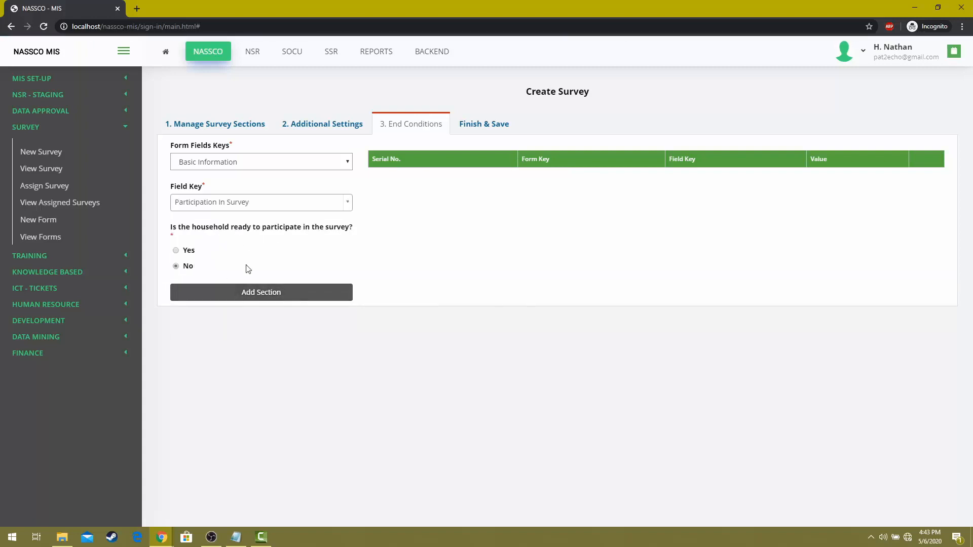
{"action": "left_click", "coordinate": [330, 295]}
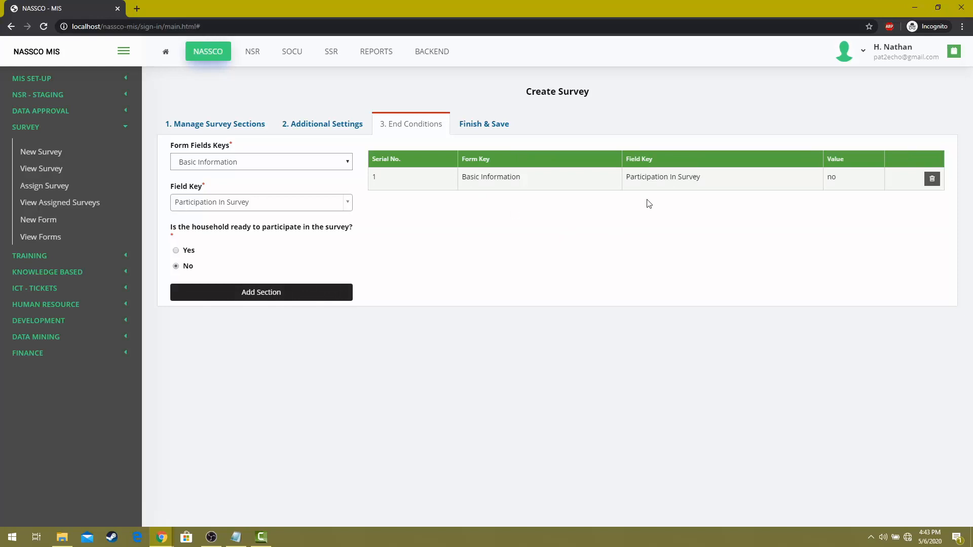
{"action": "left_click_drag", "start_coordinate": [474, 181], "coordinate": [772, 182]}
{"action": "left_click", "coordinate": [856, 183]}
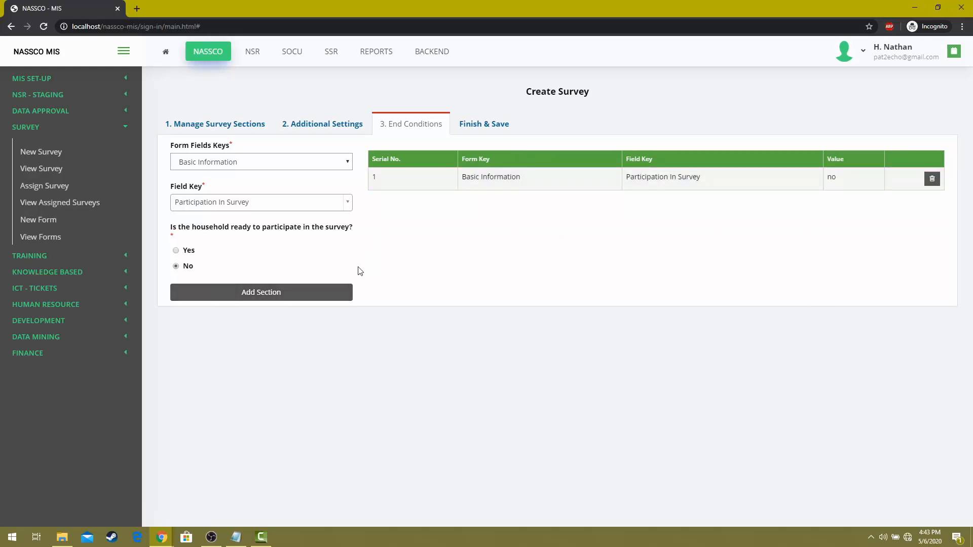
Add an end condition on the Head of House Info form for the Age field with the value 12.
{"action": "left_click", "coordinate": [346, 163]}
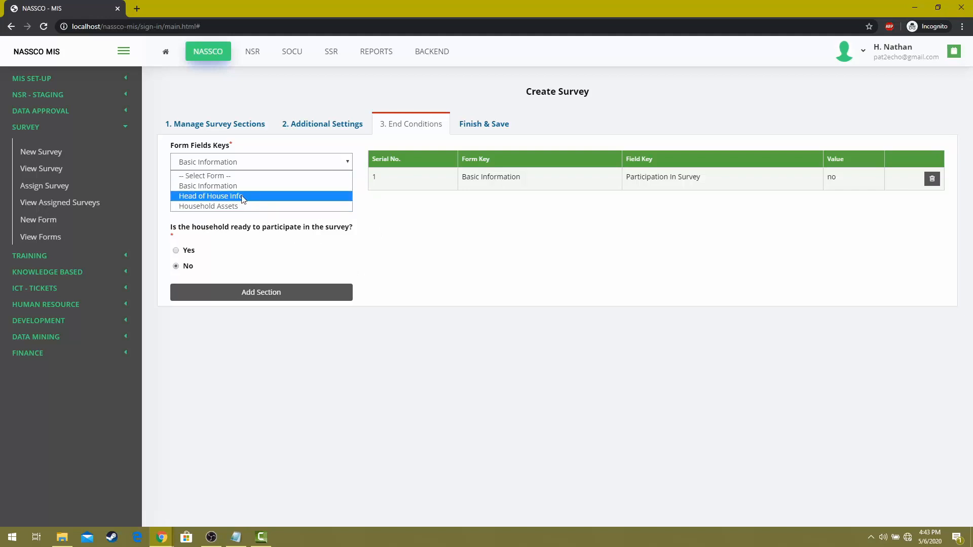
{"action": "left_click", "coordinate": [228, 196]}
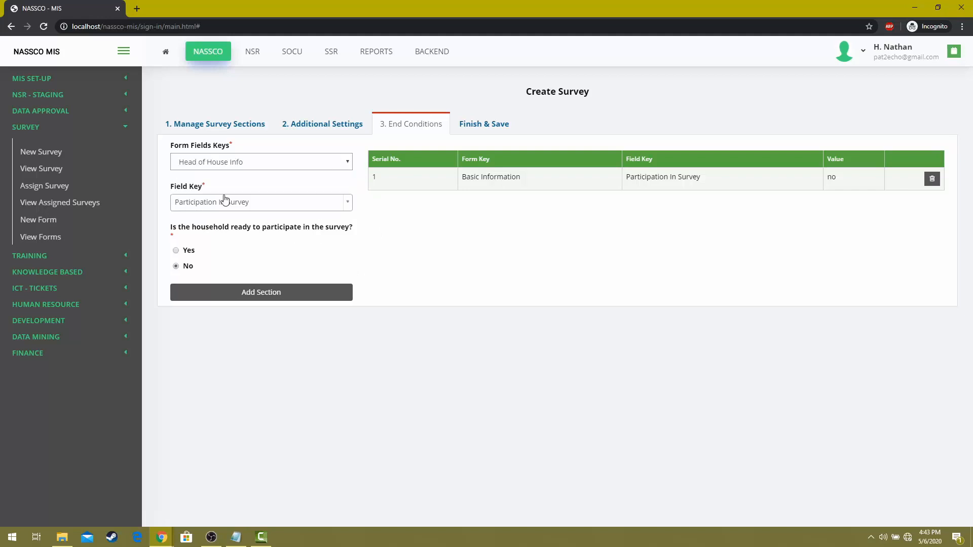
{"action": "left_click", "coordinate": [229, 163]}
{"action": "left_click", "coordinate": [227, 197]}
{"action": "left_click", "coordinate": [244, 205]}
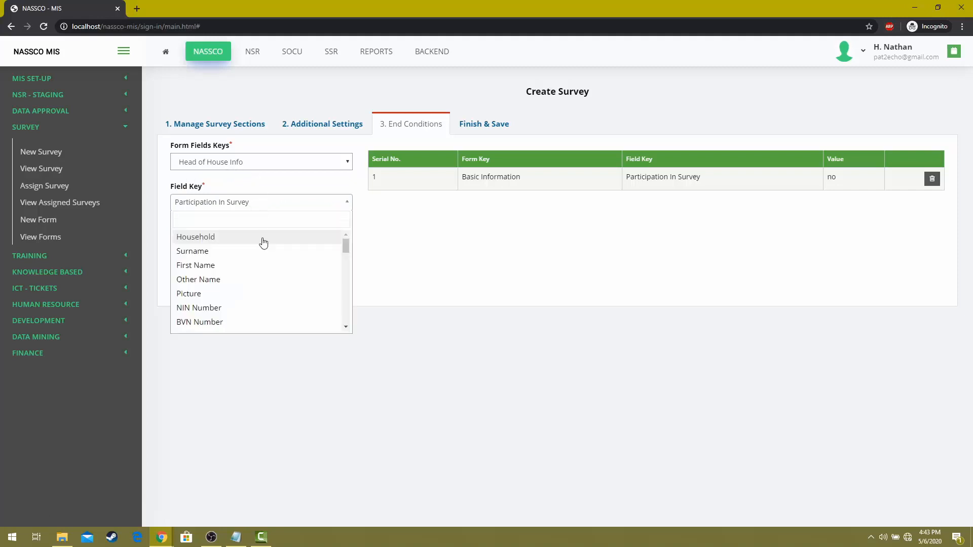
{"action": "scroll", "coordinate": [273, 299], "scroll_direction": "down", "scroll_amount": 1}
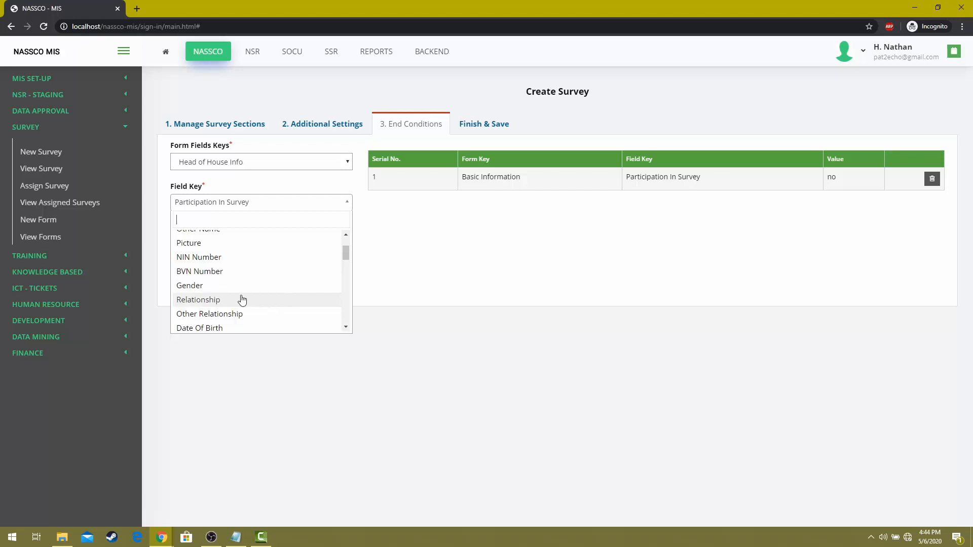
{"action": "scroll", "coordinate": [243, 299], "scroll_direction": "down", "scroll_amount": 1}
{"action": "left_click", "coordinate": [261, 294]}
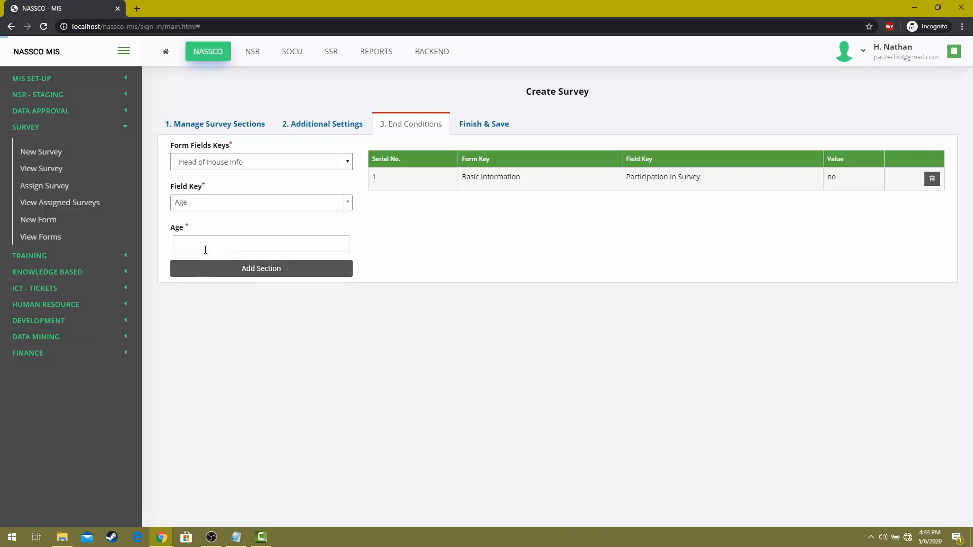
{"action": "left_click", "coordinate": [309, 249]}
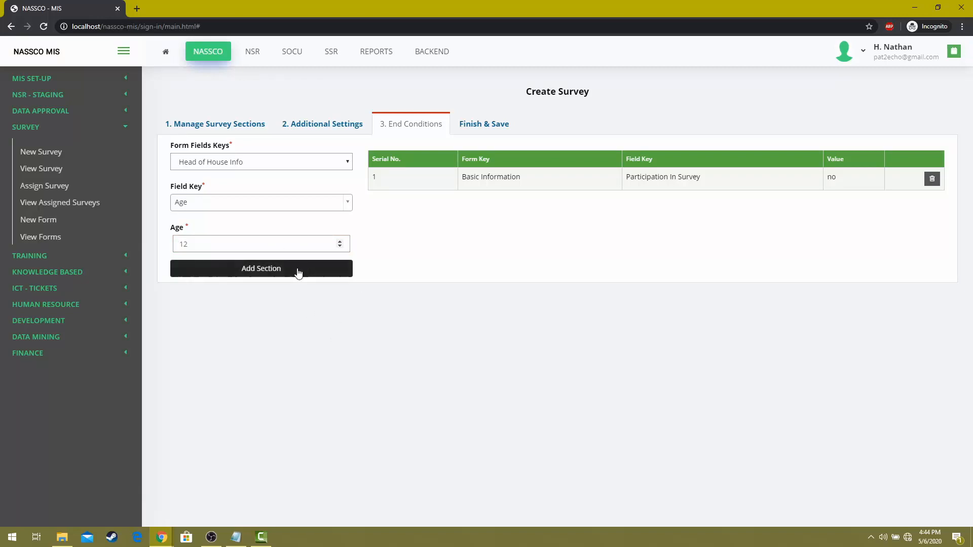
{"action": "left_click", "coordinate": [304, 273]}
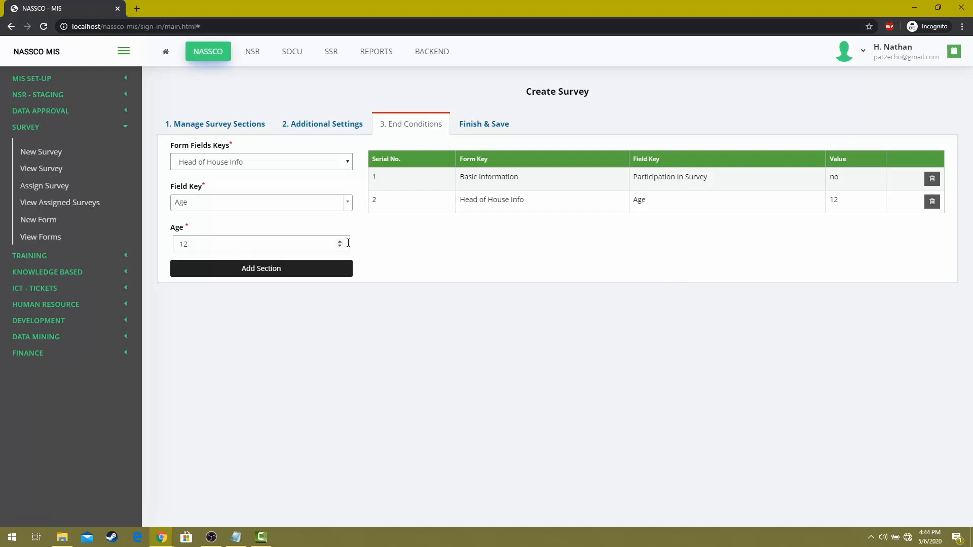
Add an end condition on the Household Assets form for the Mobile Phone field with the answer No.
{"action": "left_click", "coordinate": [300, 166]}
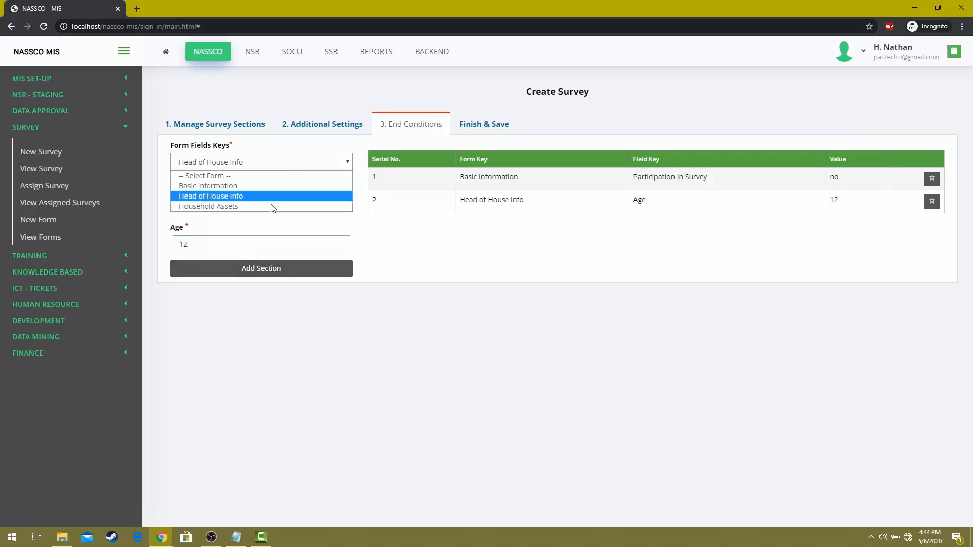
{"action": "left_click", "coordinate": [272, 205]}
{"action": "left_click", "coordinate": [262, 208]}
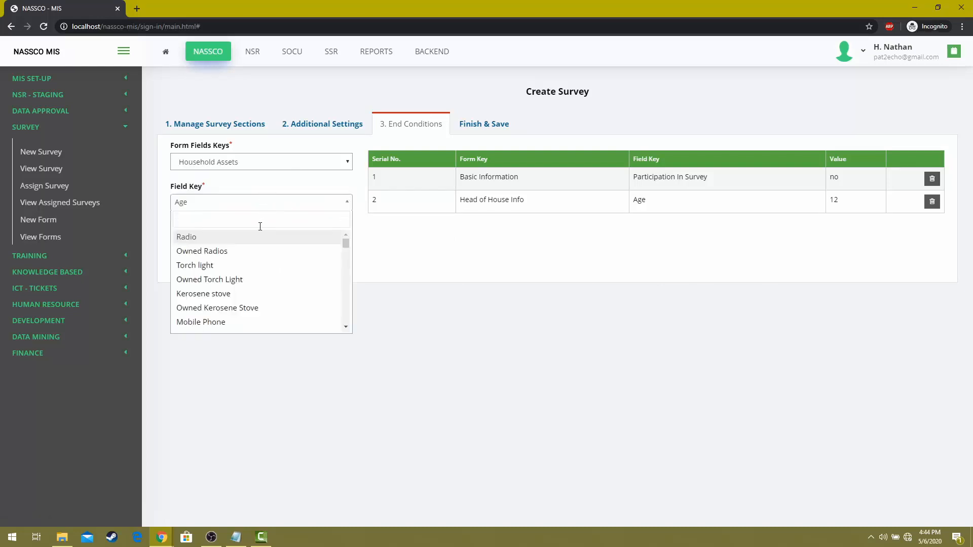
{"action": "scroll", "coordinate": [256, 288], "scroll_direction": "down", "scroll_amount": 1}
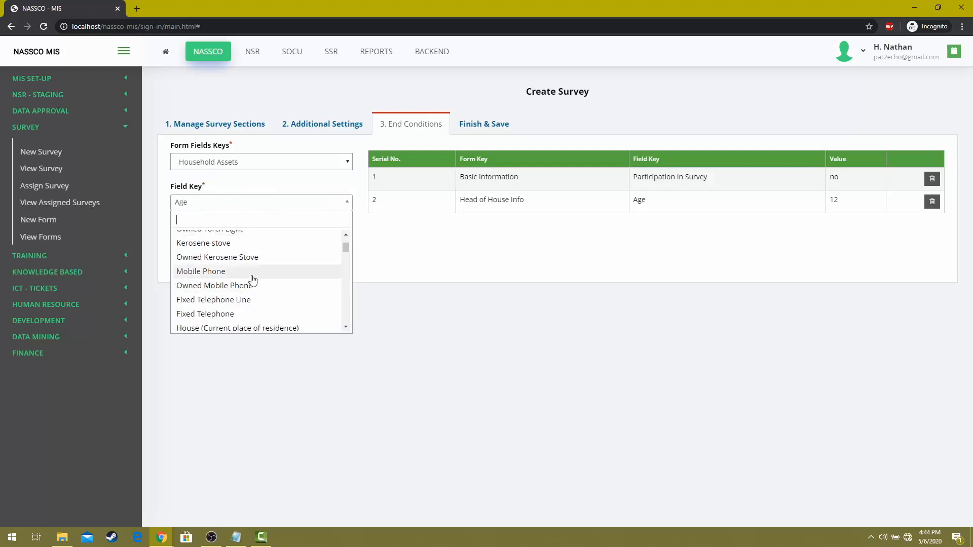
{"action": "left_click", "coordinate": [252, 275]}
{"action": "left_click", "coordinate": [176, 257]}
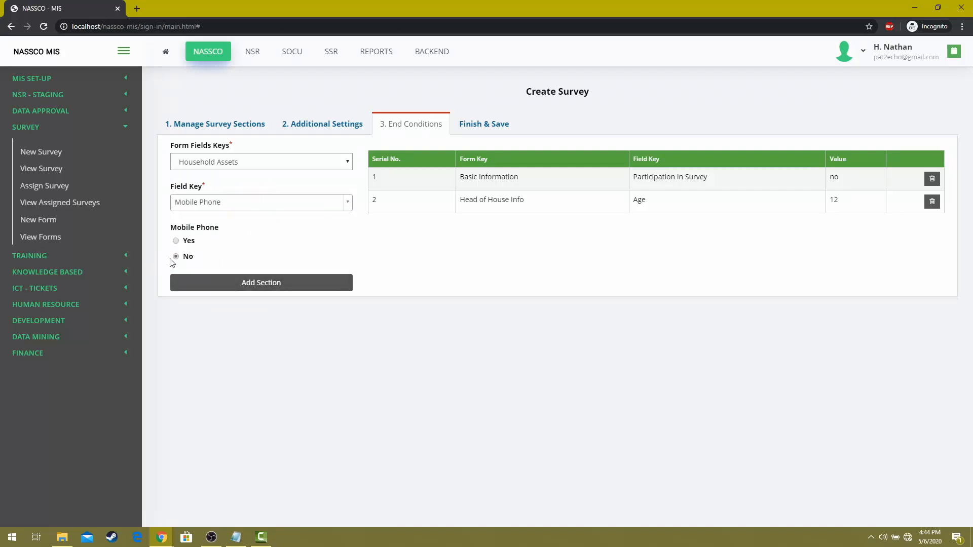
{"action": "left_click", "coordinate": [287, 283]}
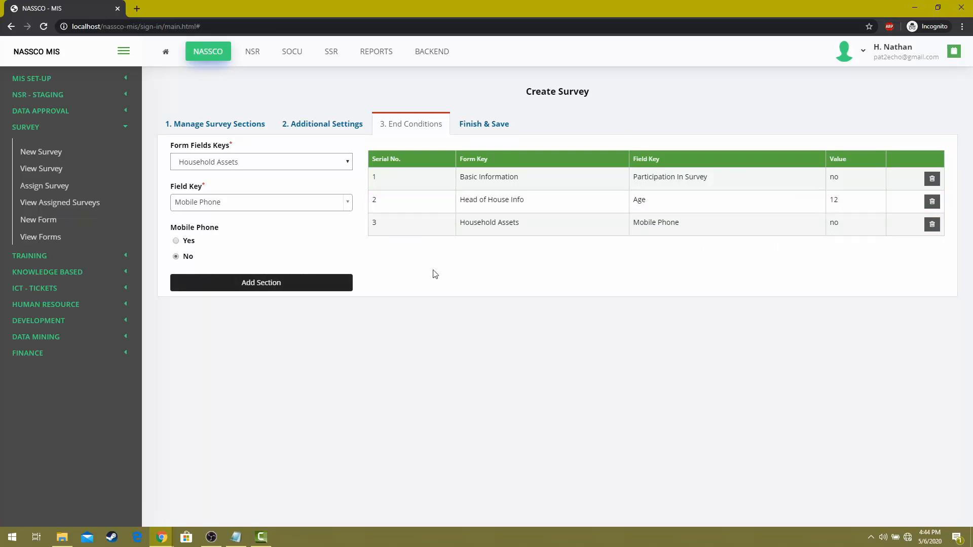
Name the survey Sample Survey, leave the comment empty, and save it.
{"action": "left_click", "coordinate": [478, 131]}
{"action": "left_click", "coordinate": [525, 175]}
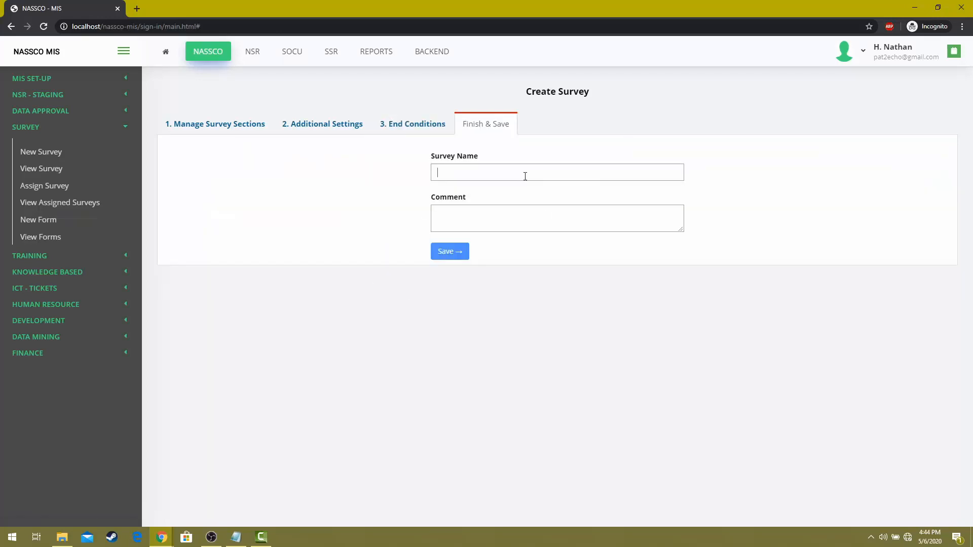
{"action": "type", "text": "Sample Survey"}
{"action": "left_click", "coordinate": [474, 219]}
{"action": "left_click", "coordinate": [457, 251]}
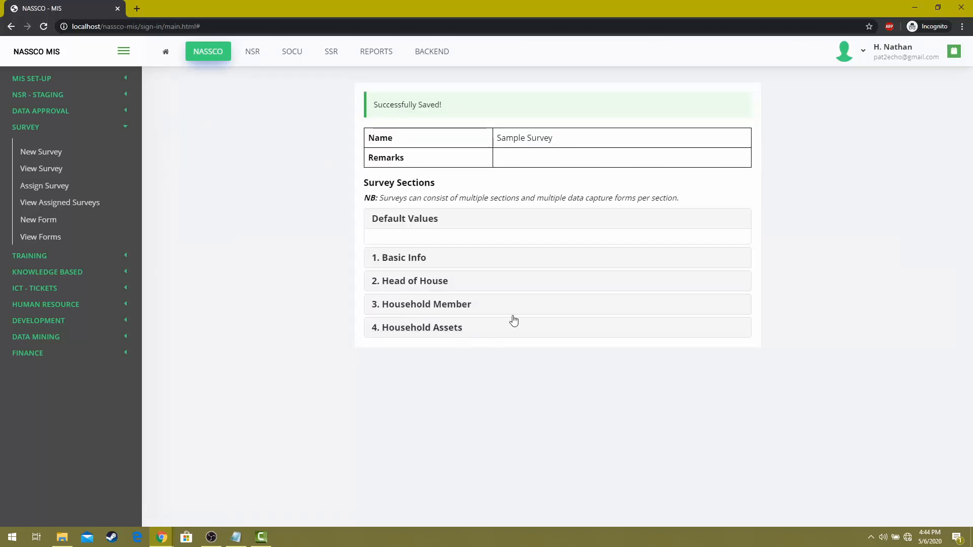